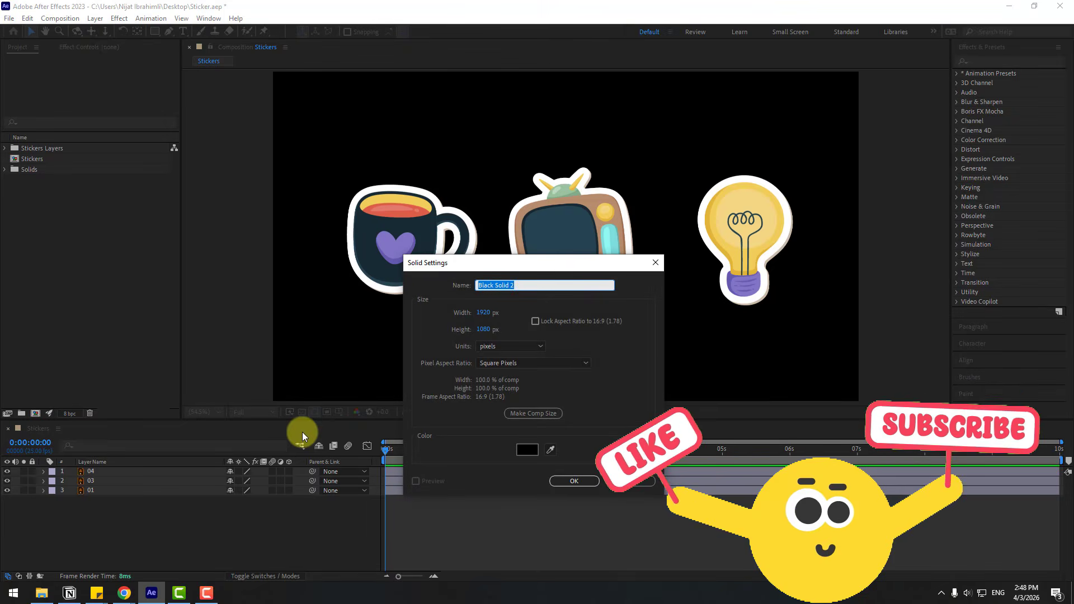
Create a full-size solid named BG and place it beneath the sticker layers.
text(BG)
click(548, 482)
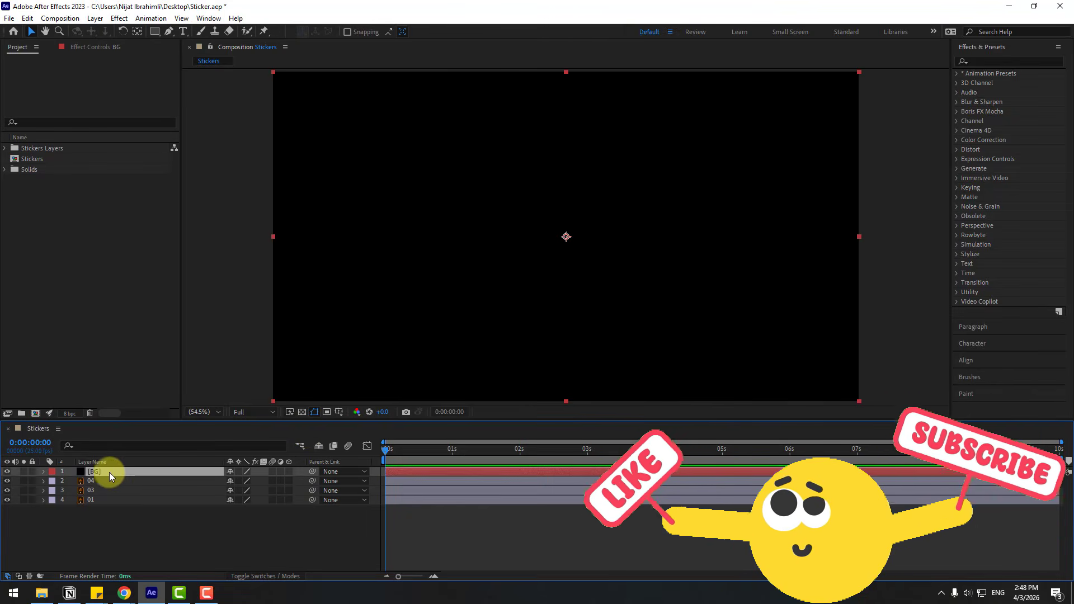
Apply the Fill effect to the BG layer and set its colour to a light grey, about DCDCDC.
click(988, 60)
text(fill)
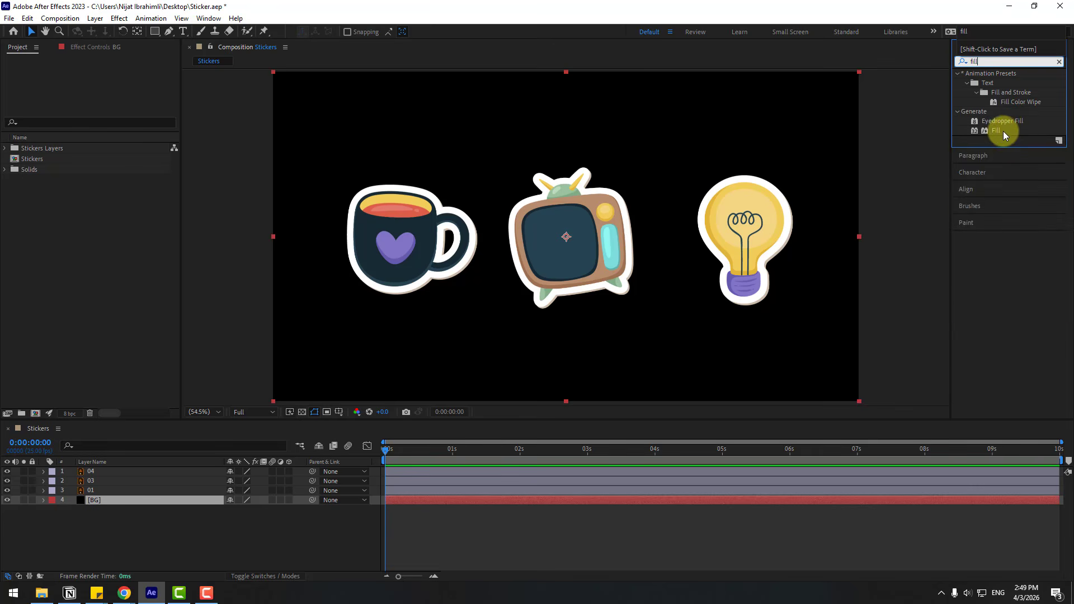
drag(1003, 131, 102, 500)
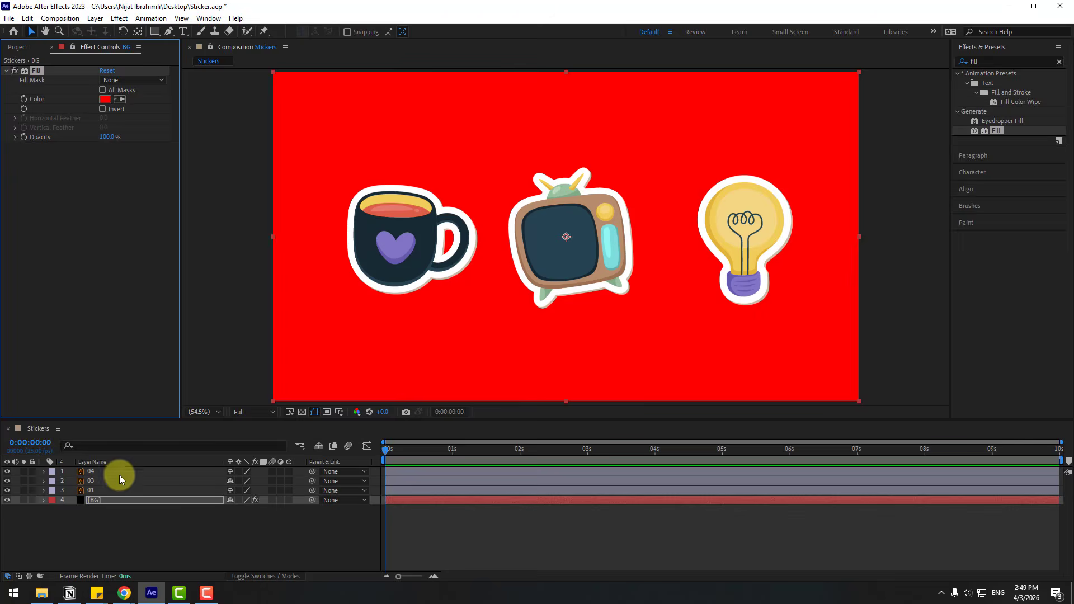
click(105, 99)
drag(351, 448, 314, 428)
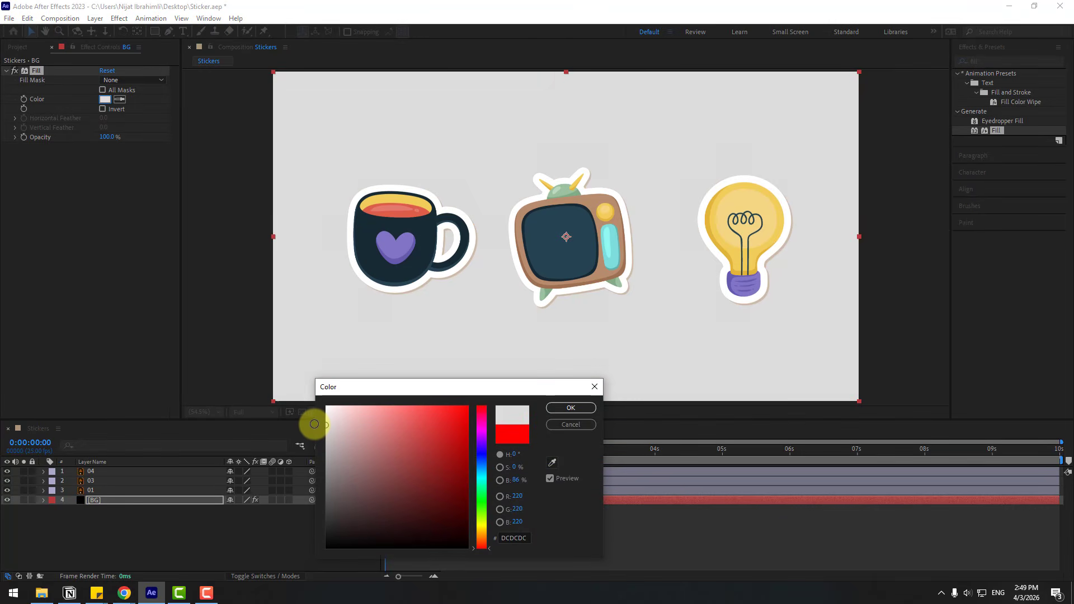
click(567, 407)
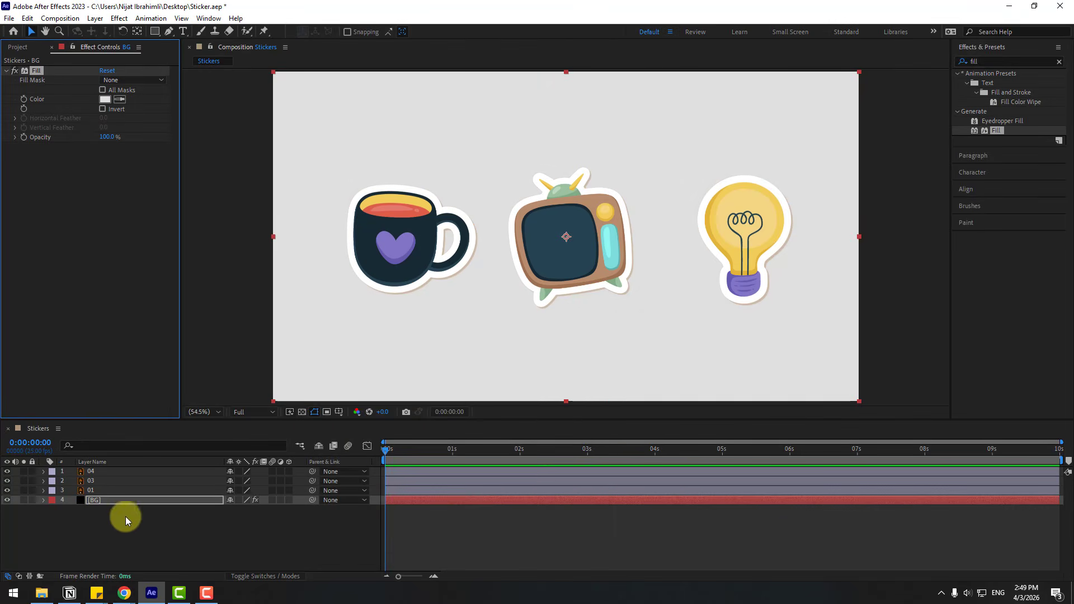
Duplicate the BG layer and remove the Fill effect from the upper copy.
click(97, 501)
key(ctrl+d)
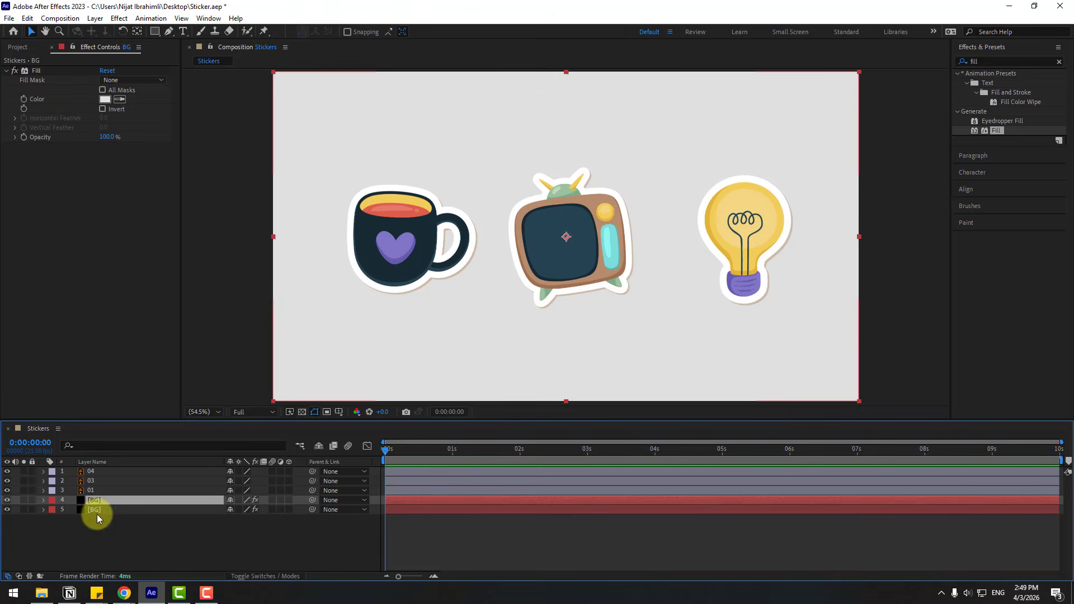
click(35, 73)
key(Delete)
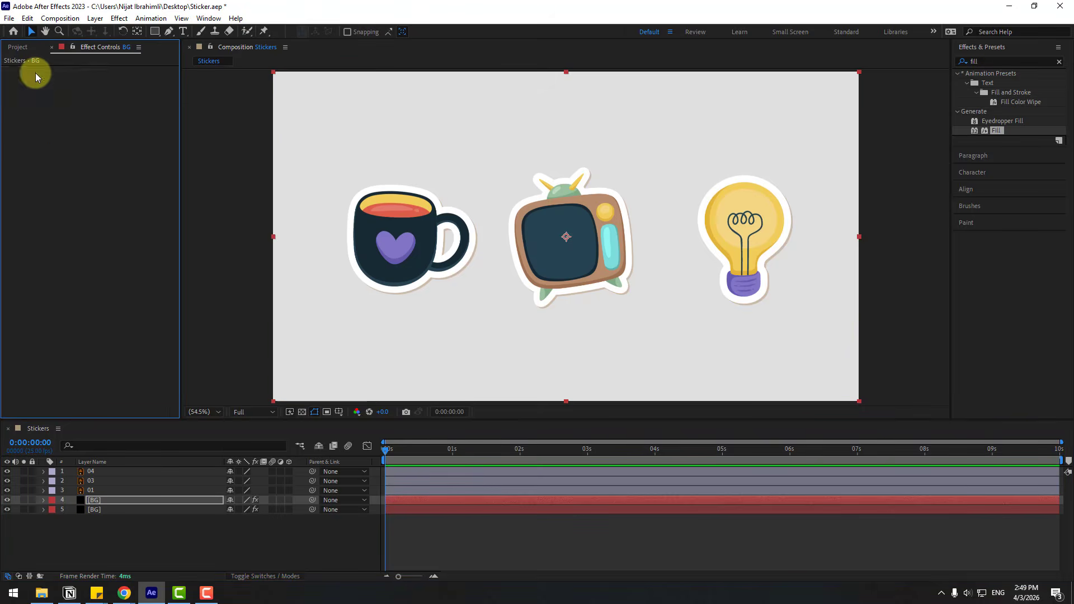
Rename the upper BG copy as grid.
click(95, 500)
key(Return)
text(gr)
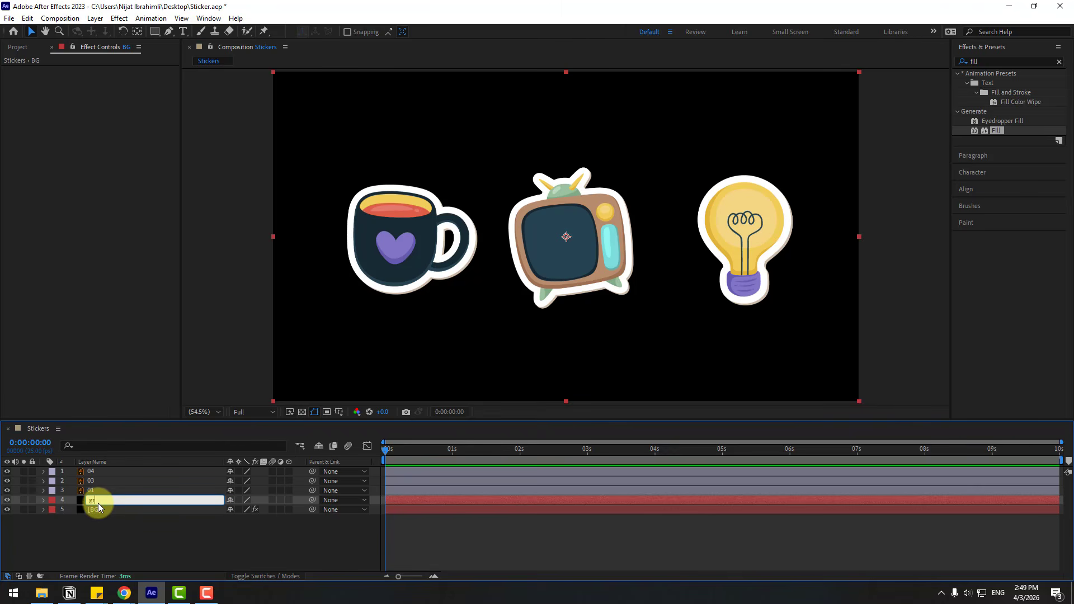
text(id)
key(Return)
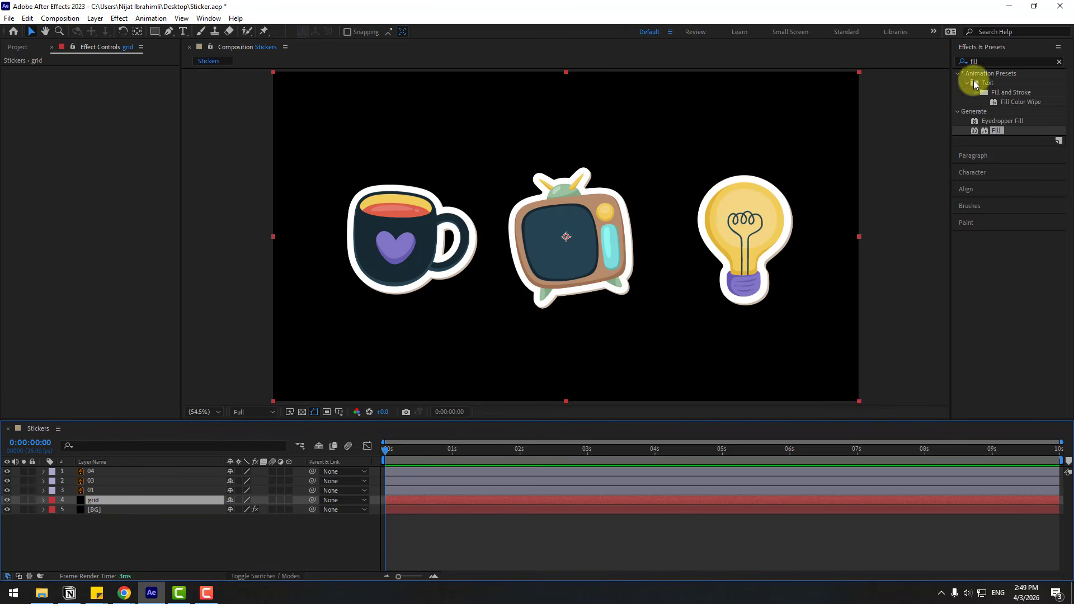
Find the Grid effect and apply it to the grid layer.
drag(983, 61, 942, 72)
text(gri)
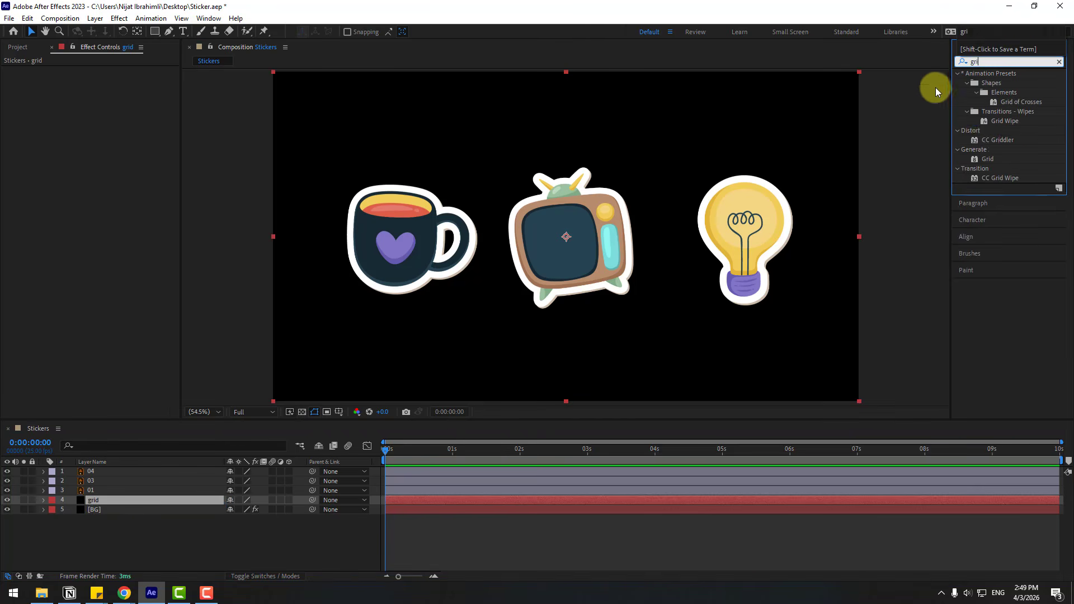
text(d)
drag(987, 159, 89, 502)
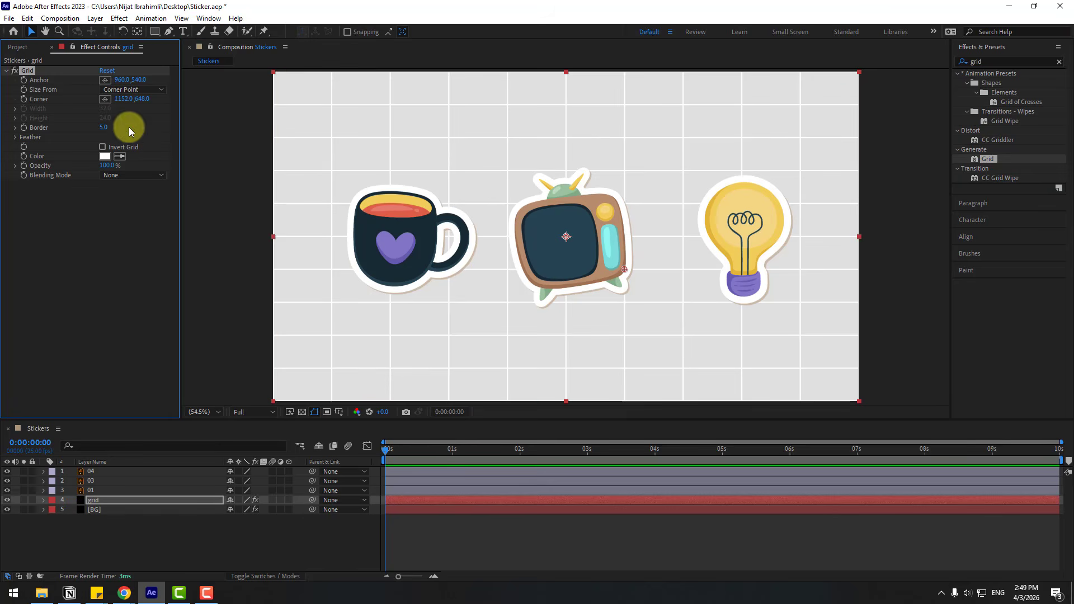
Set the Grid effect's Size From option to Width Slider and its width to about 97.
click(109, 91)
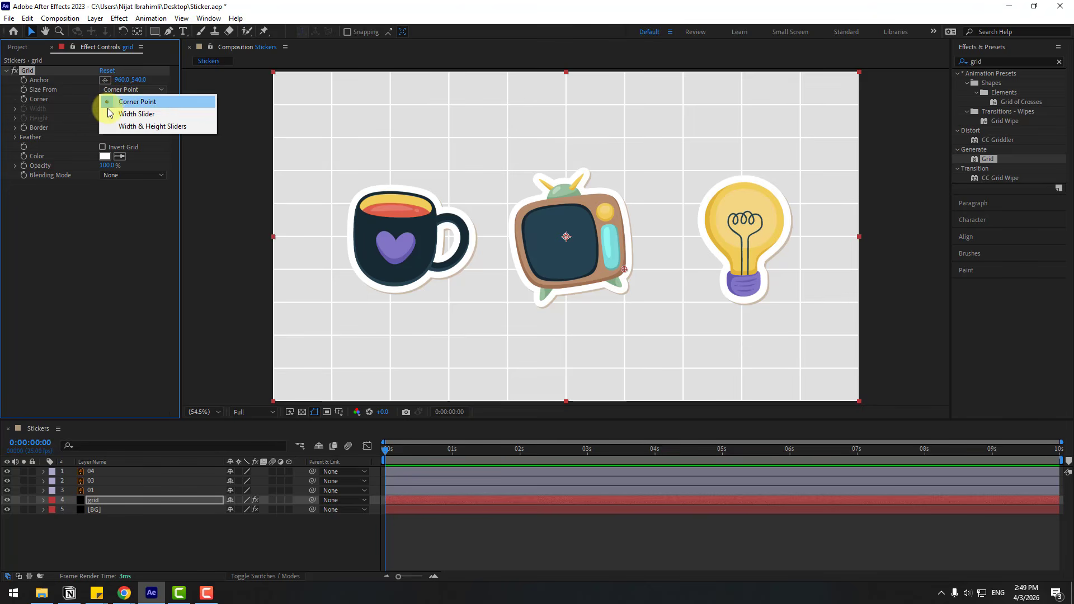
click(138, 115)
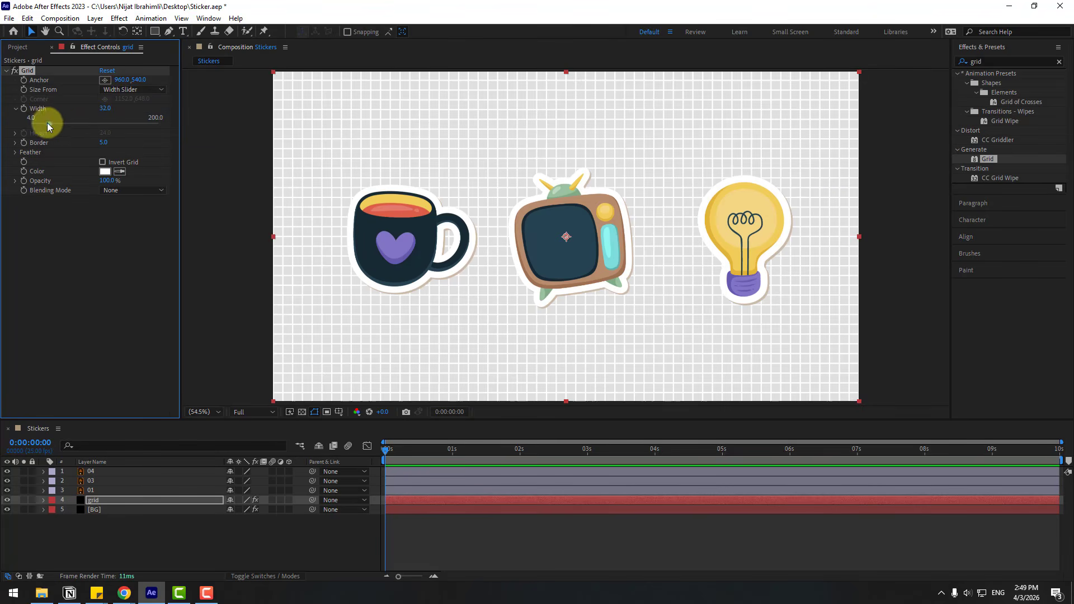
drag(47, 123, 92, 126)
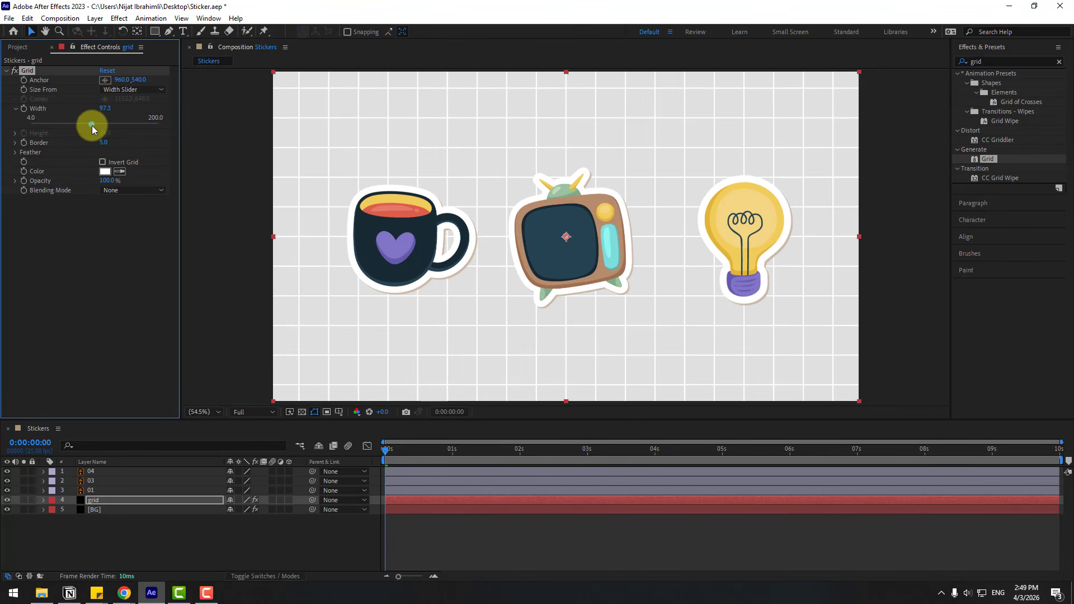
Set the Grid effect's border to 3 and its opacity to 49%.
click(104, 143)
text(3)
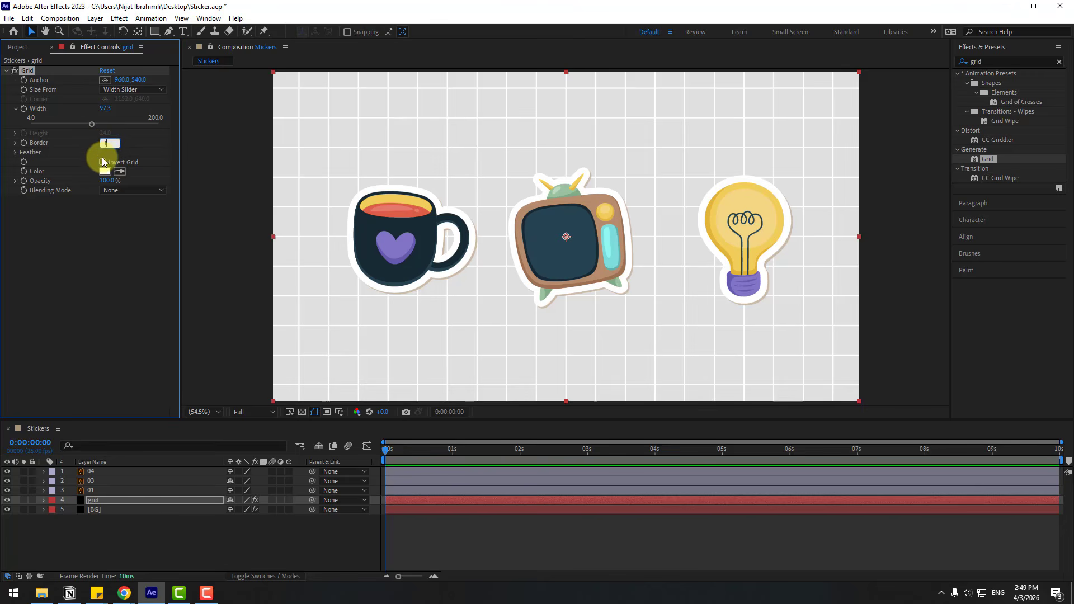
key(Return)
drag(104, 181, 78, 182)
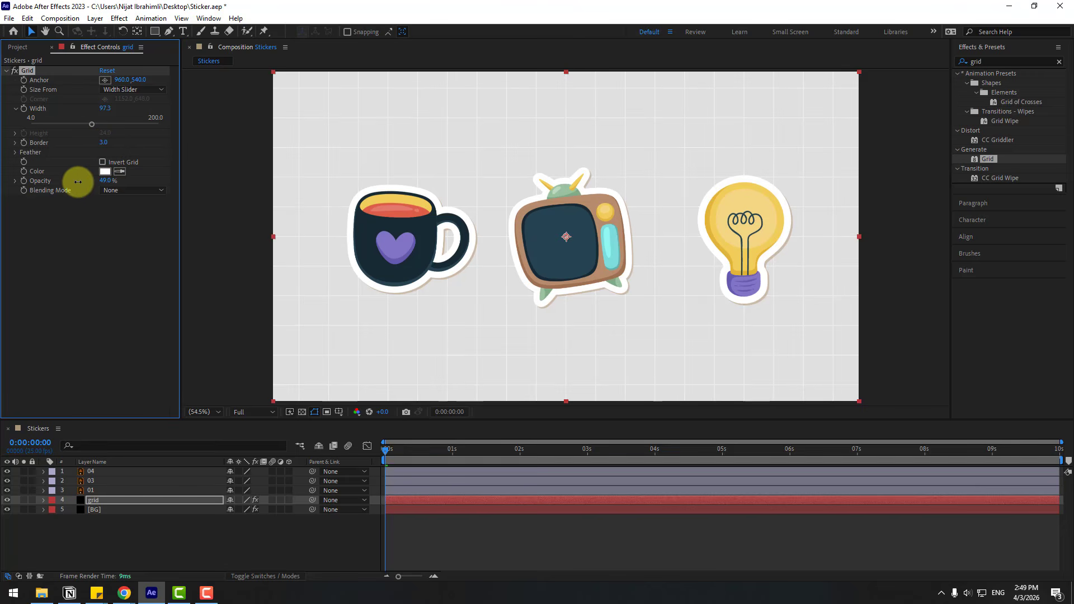
Pre-compose the grid and BG layers as BG, and lock the resulting layer in the Stickers composition.
drag(91, 545, 91, 506)
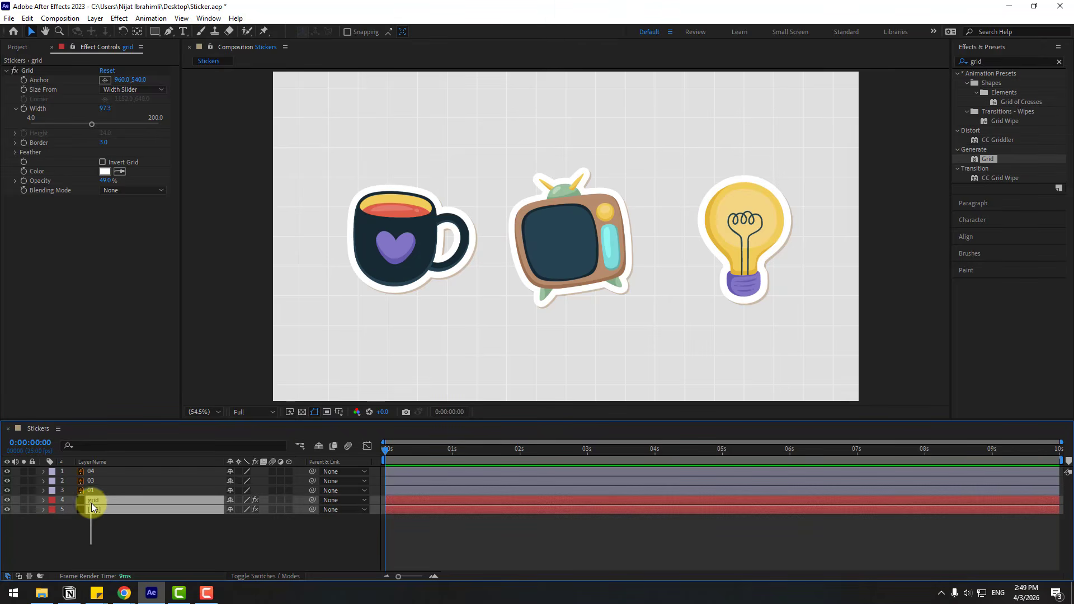
right_click(92, 505)
click(135, 433)
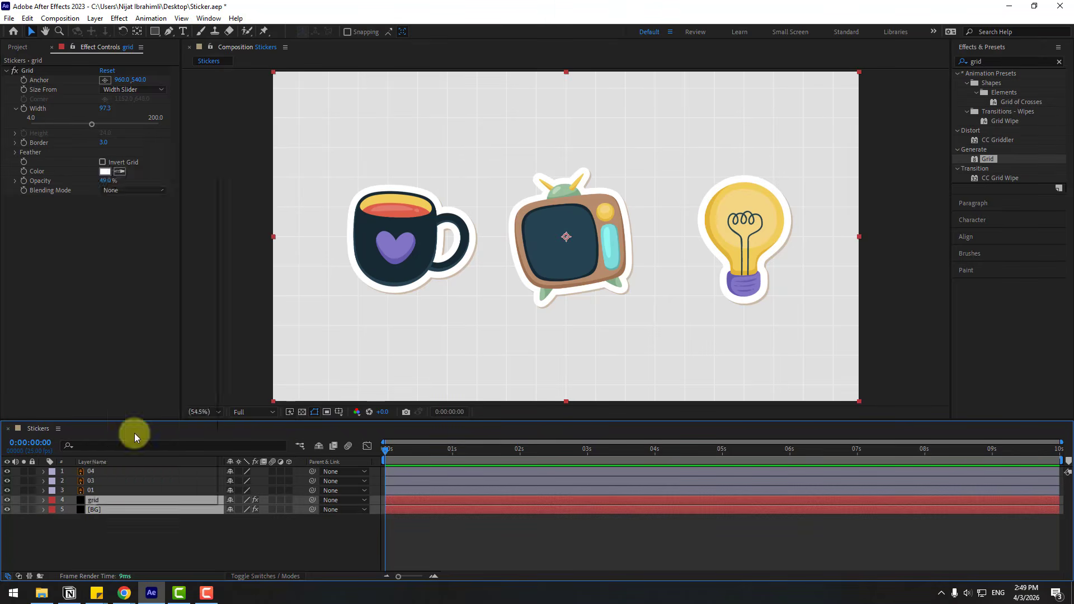
text(BG)
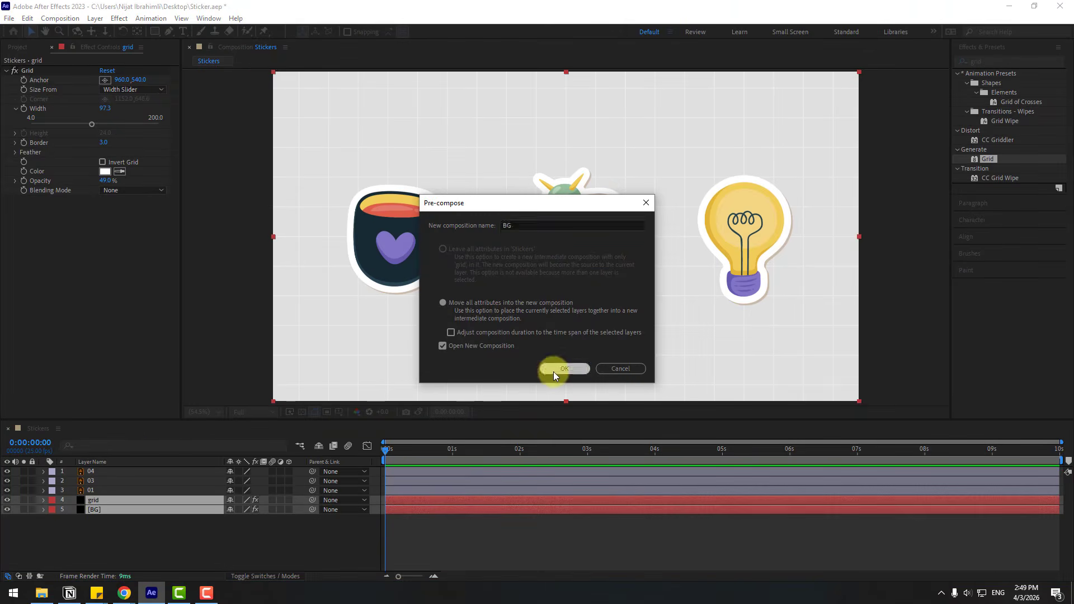
click(564, 368)
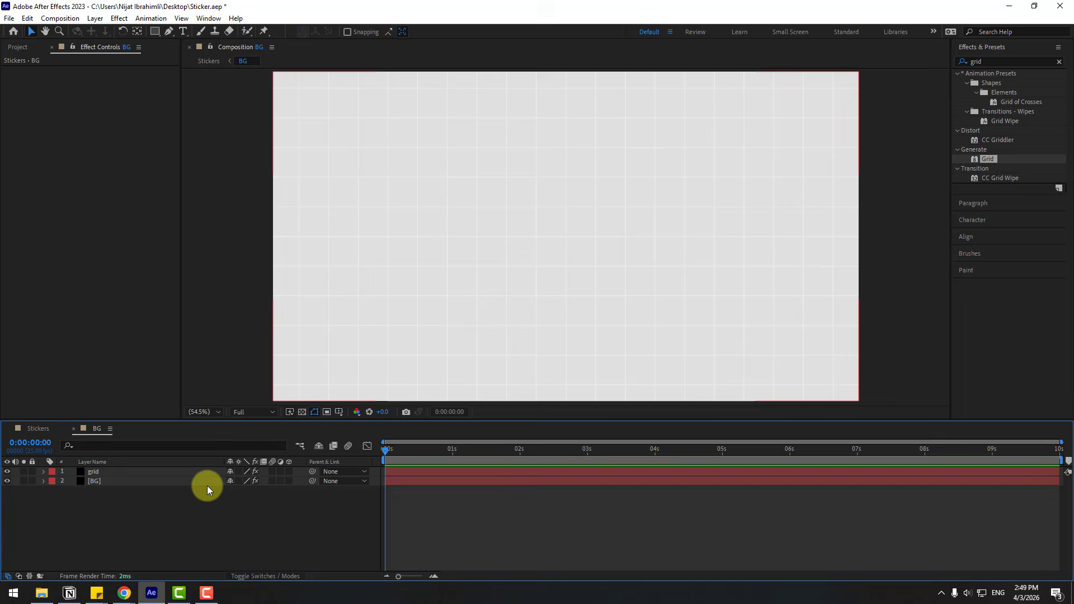
click(72, 432)
click(132, 535)
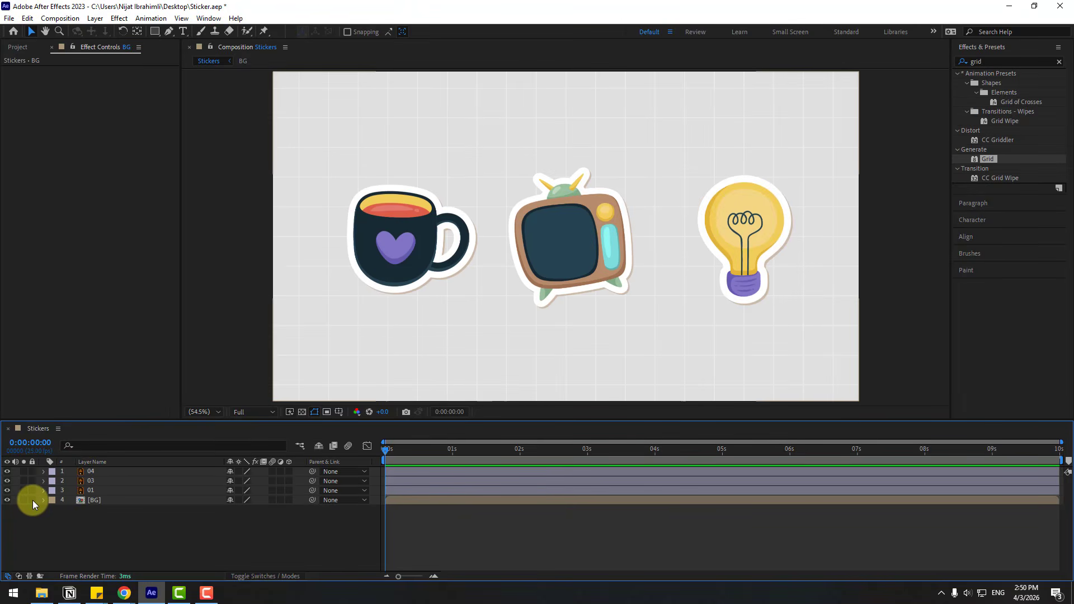
Add a null object to the Stickers composition and rename it CAMERA MOVEMENT.
right_click(102, 531)
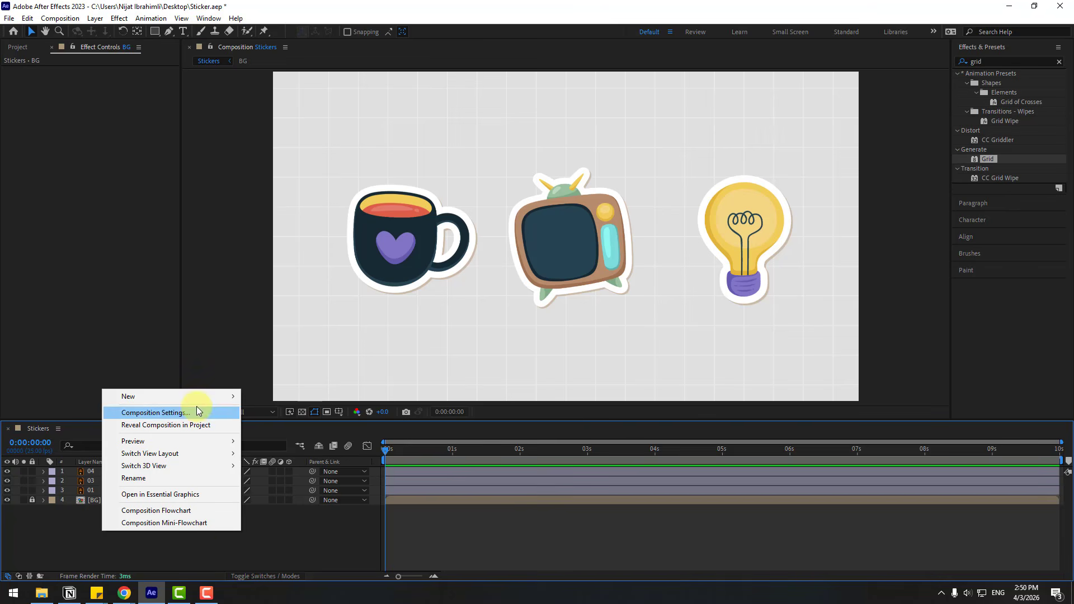
mouse_move(197, 401)
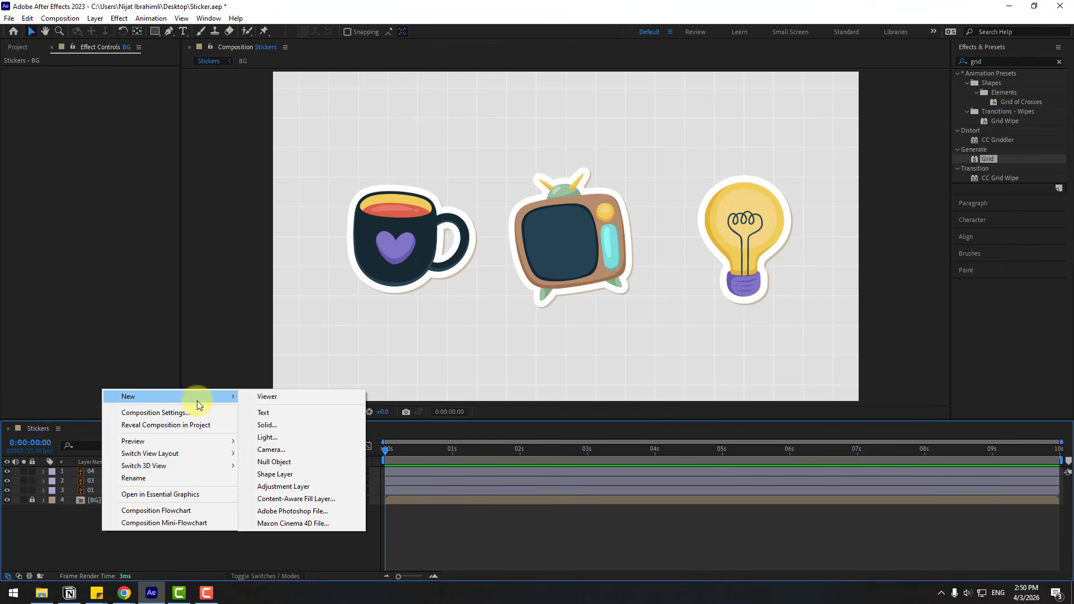
click(267, 466)
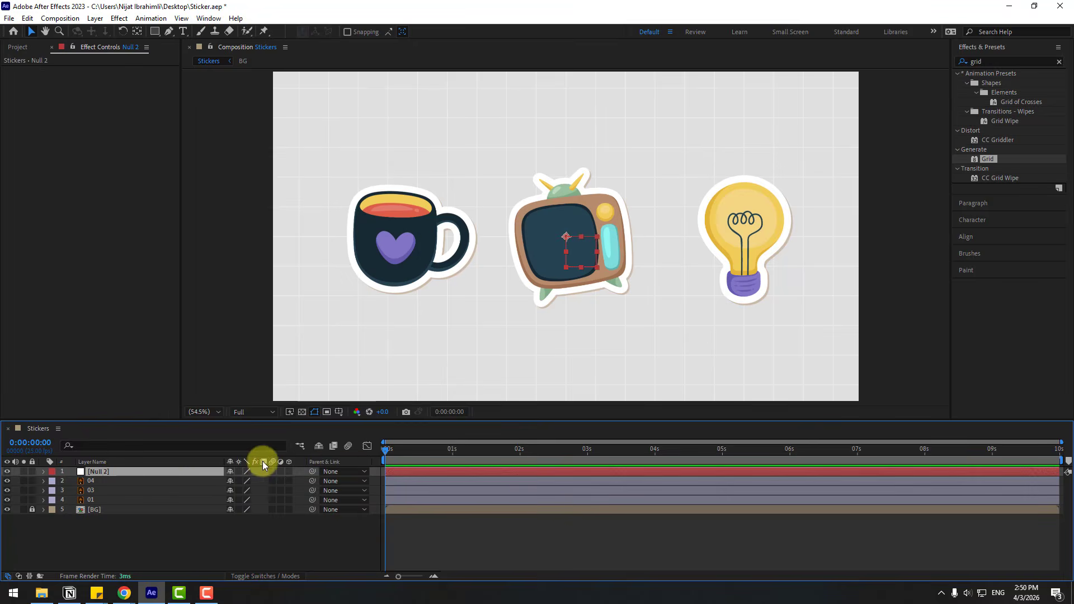
key(Return)
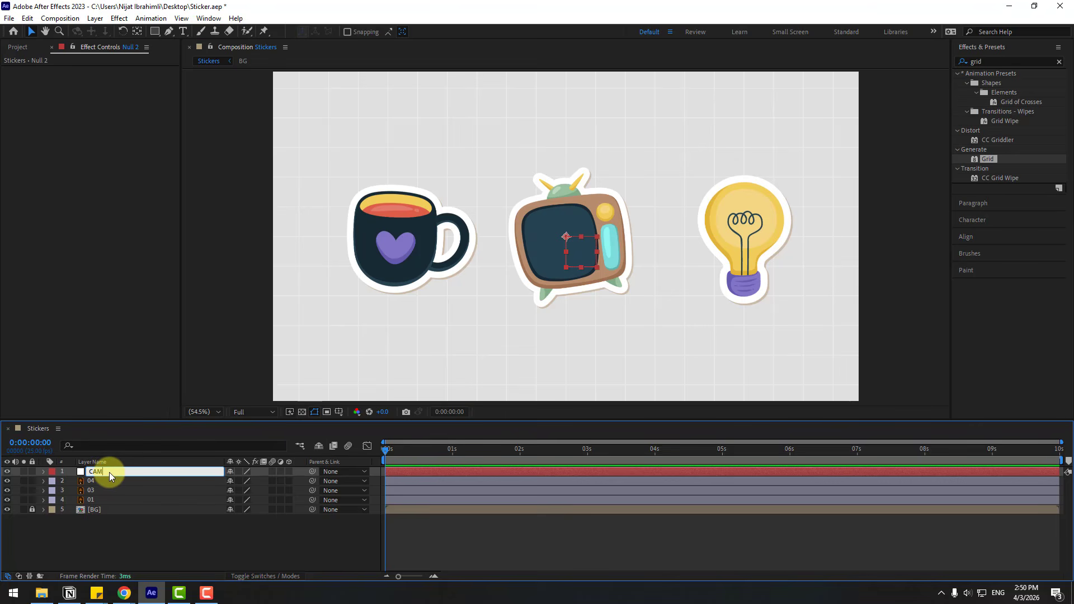
text(CAMERA MOVEMENT)
key(Return)
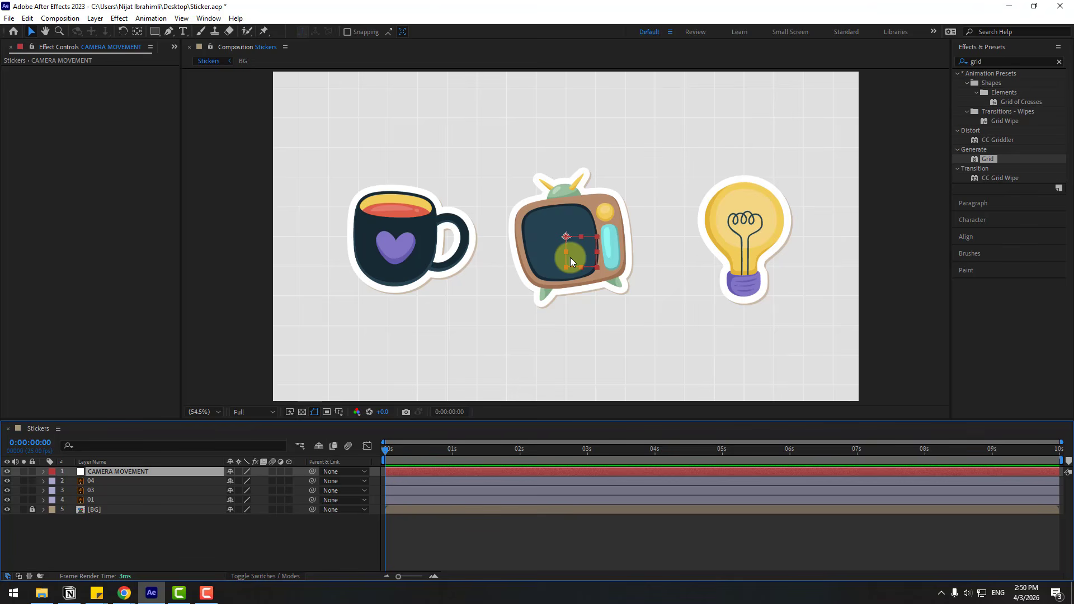
Centre the anchor point of the CAMERA MOVEMENT null within its bounds.
click(137, 32)
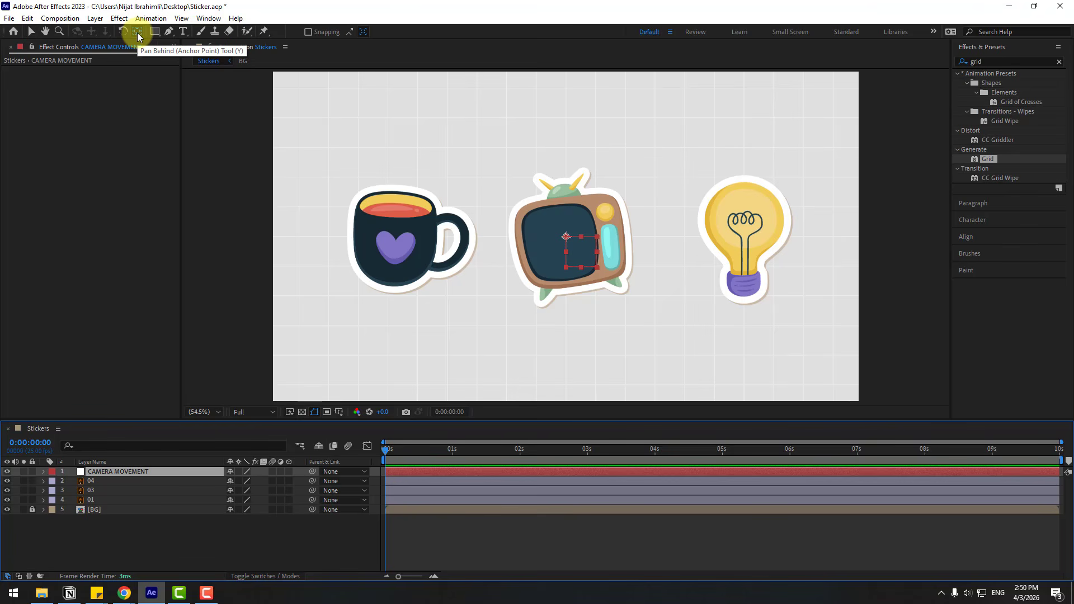
key(ctrl+alt+Home)
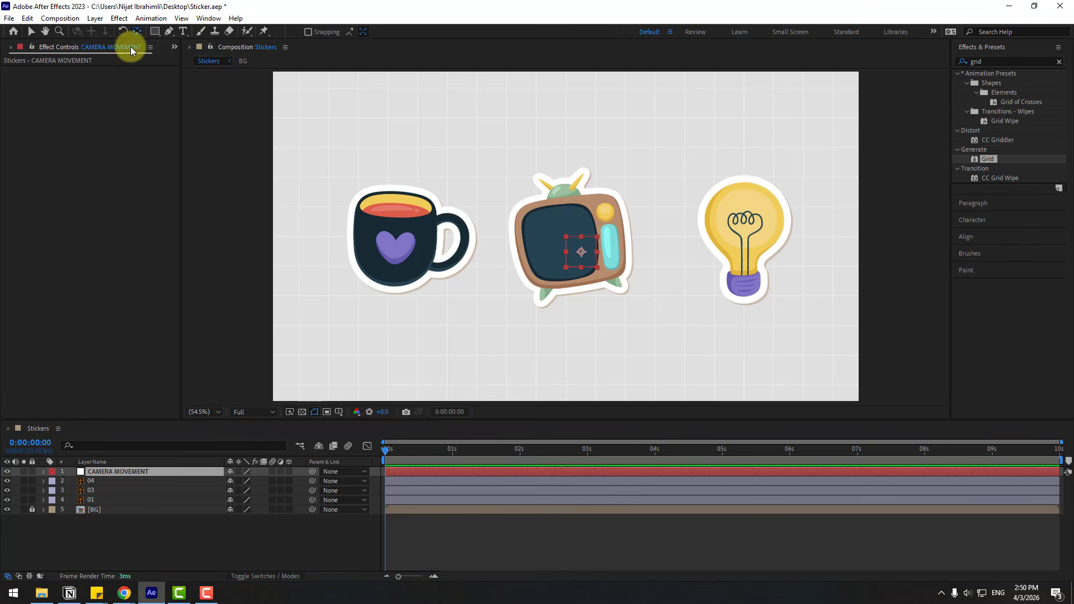
click(32, 33)
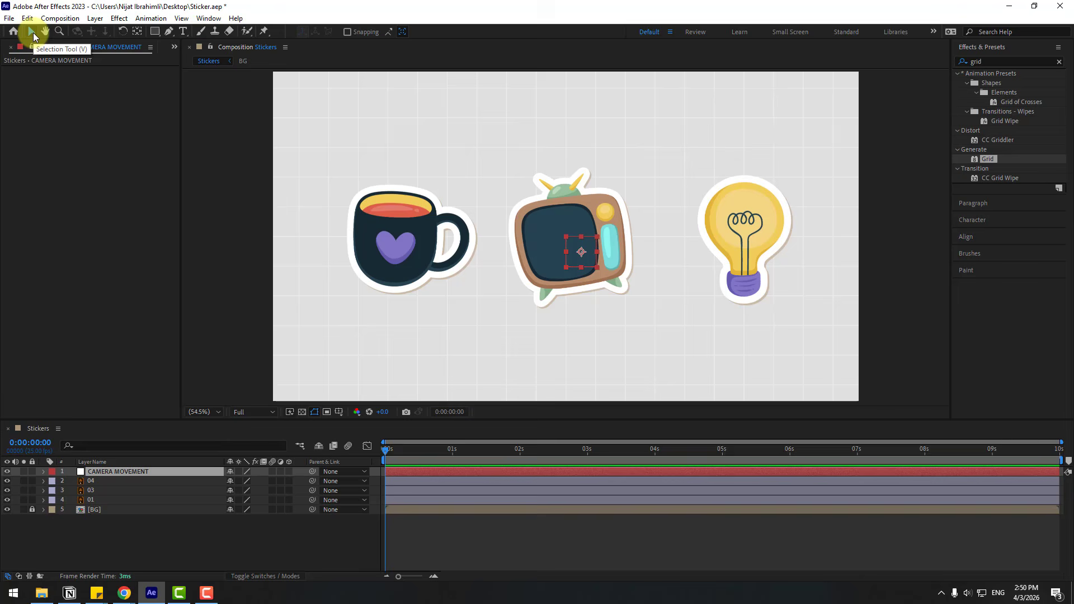
Parent sticker layers 01, 03 and 04 to the CAMERA MOVEMENT null.
click(84, 502)
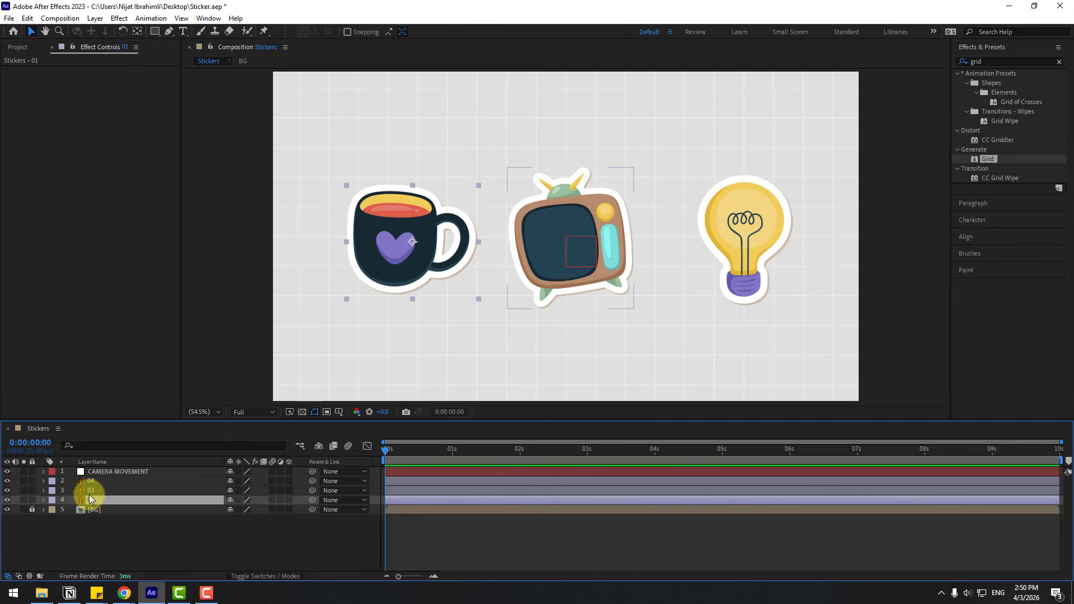
ctrl+click(89, 493)
ctrl+click(92, 482)
drag(313, 481, 100, 471)
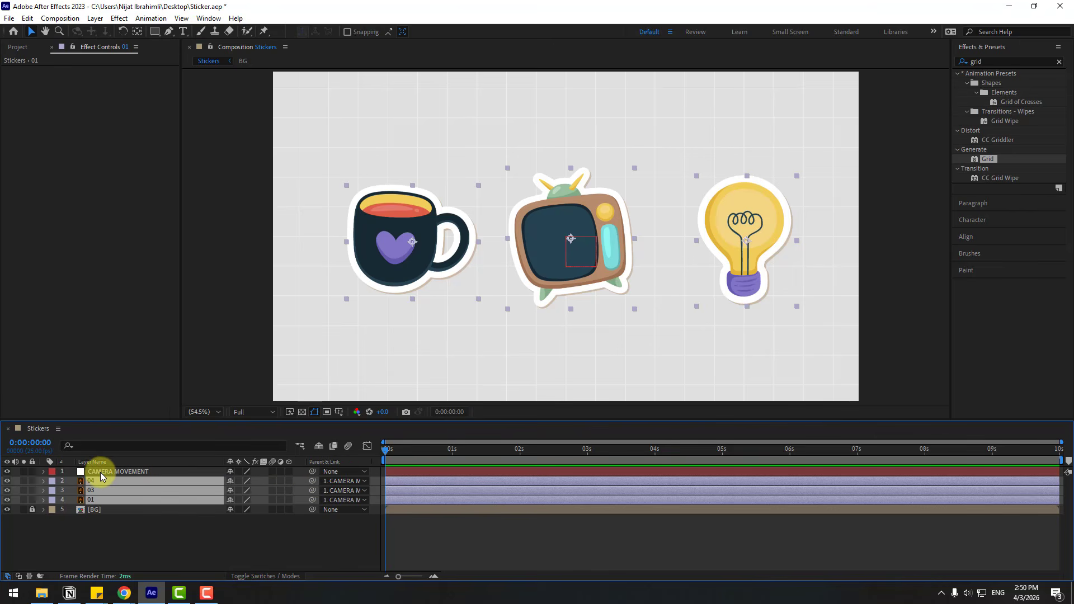
Set a Scale keyframe of 0% on the cup layer 01 at the start of the timeline.
click(86, 506)
click(87, 499)
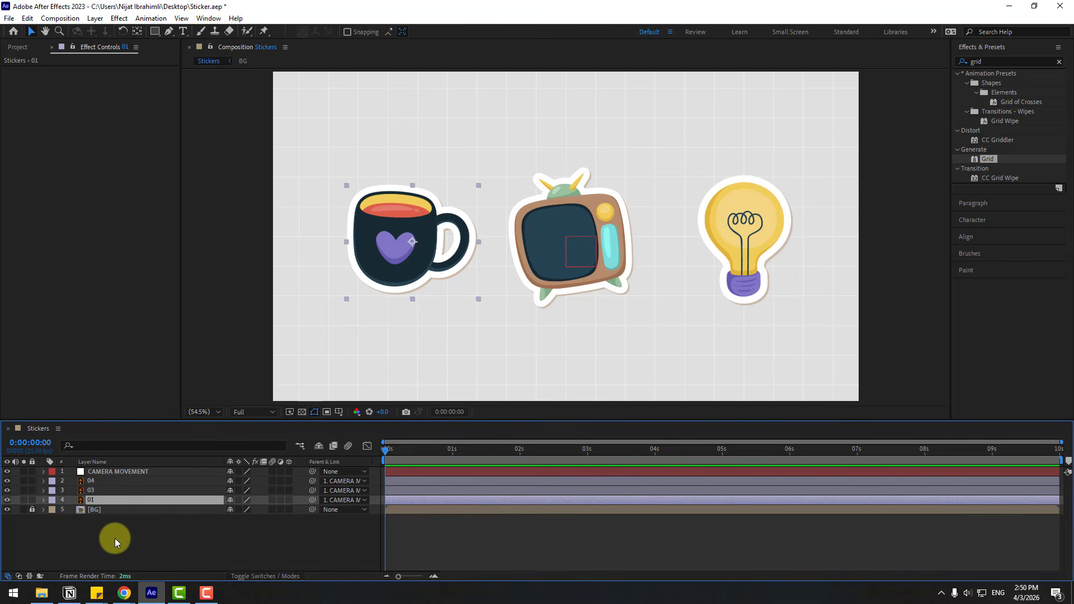
key(s)
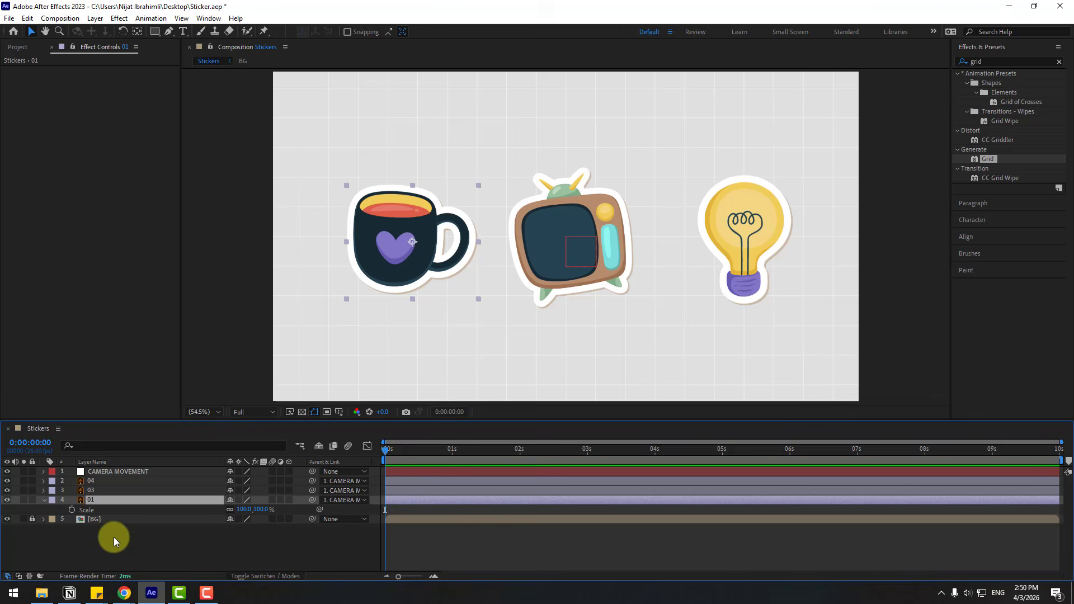
click(243, 510)
text(0)
key(Return)
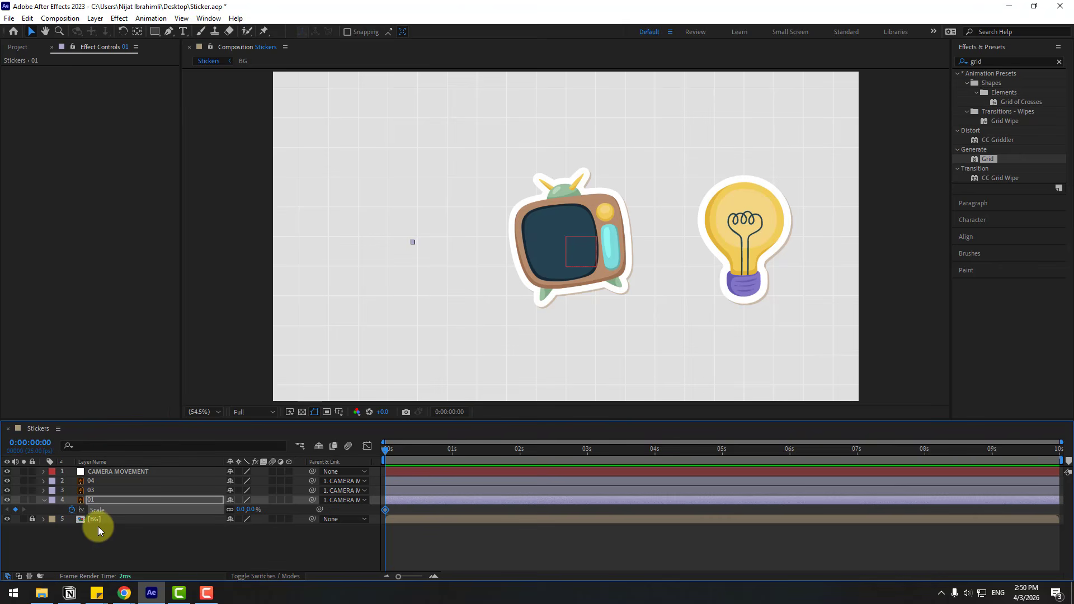
Add a 110% Scale keyframe to the cup layer 01 at 0:00:00:10.
key(shift+Page_Down)
click(99, 526)
click(243, 510)
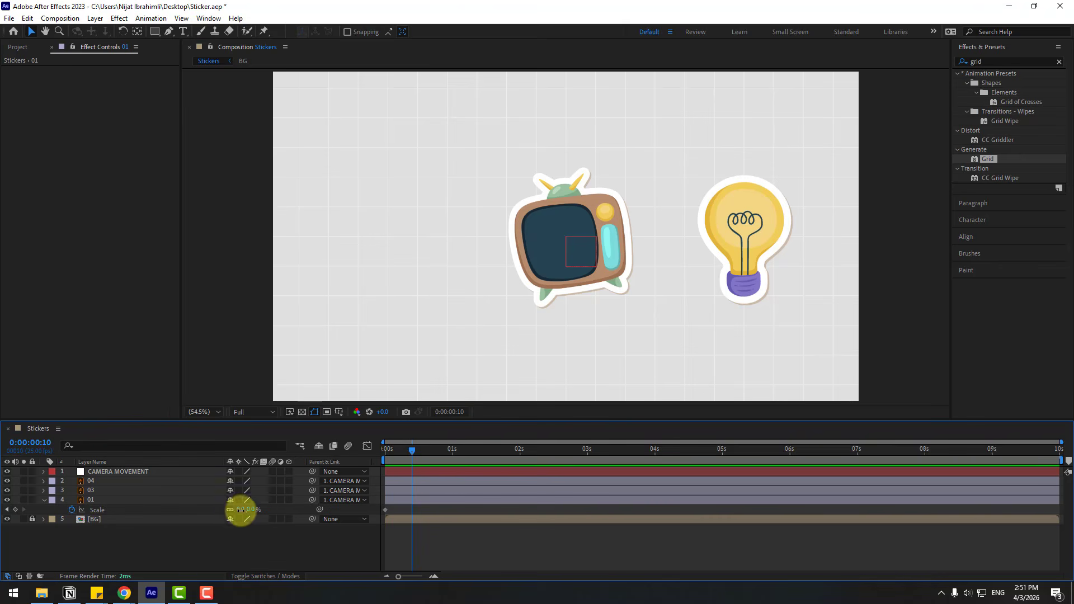
text(110)
key(Return)
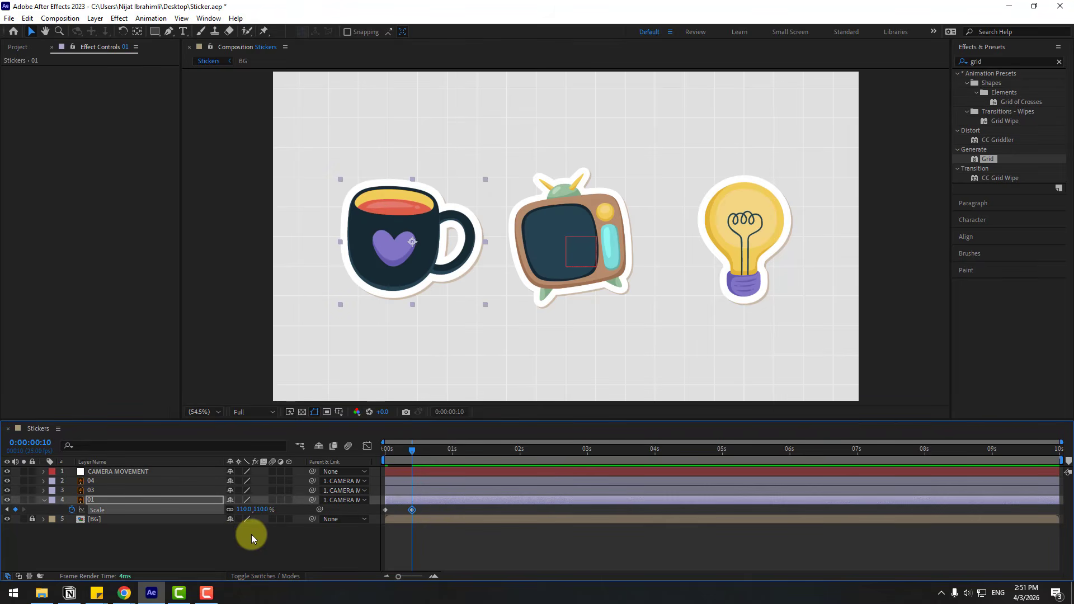
Add Scale keyframes to the cup layer 01 of 90% at 0:00:00:20 and 100% at 0:00:01:05.
key(shift+Page_Down)
click(245, 510)
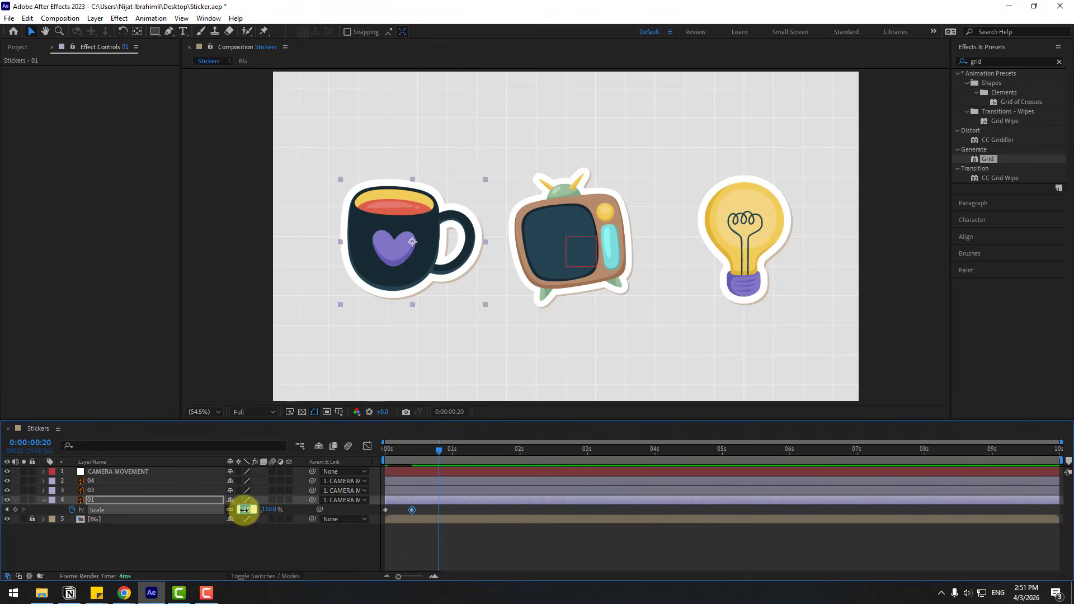
text(90)
key(Return)
key(shift+Page_Down)
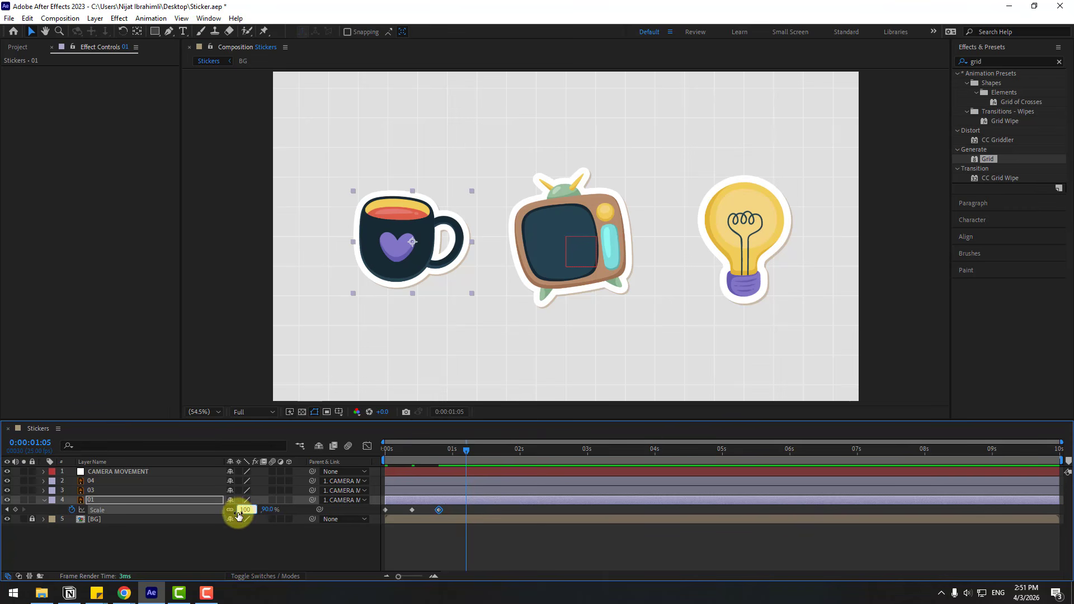
text(100)
key(Return)
Apply Easy Ease to all four Scale keyframes of the cup layer 01 and preview the pop-in.
drag(479, 522, 387, 508)
right_click(385, 510)
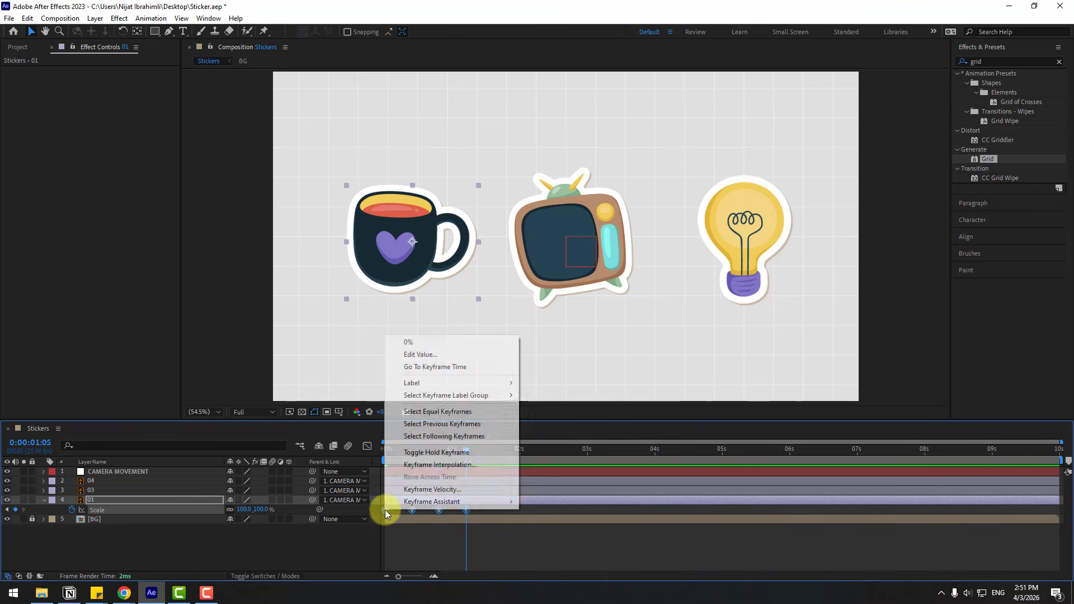
mouse_move(513, 503)
click(676, 428)
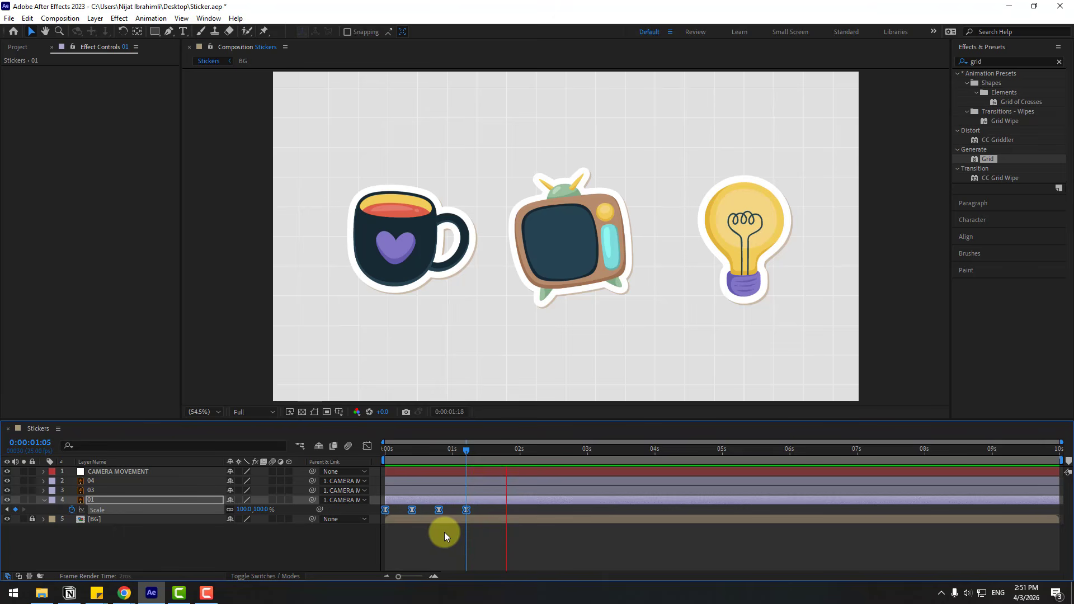
key(space)
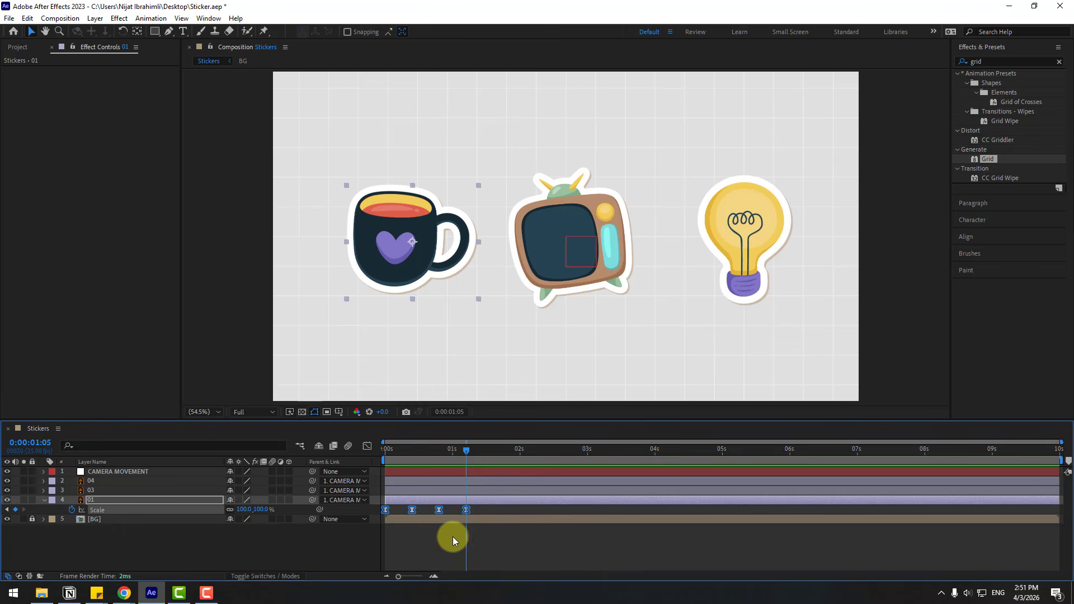
Show the cup layer 01's Rotation along with Scale and set a 25° Rotation keyframe at the start of the timeline.
key(shift+r)
drag(448, 452, 384, 452)
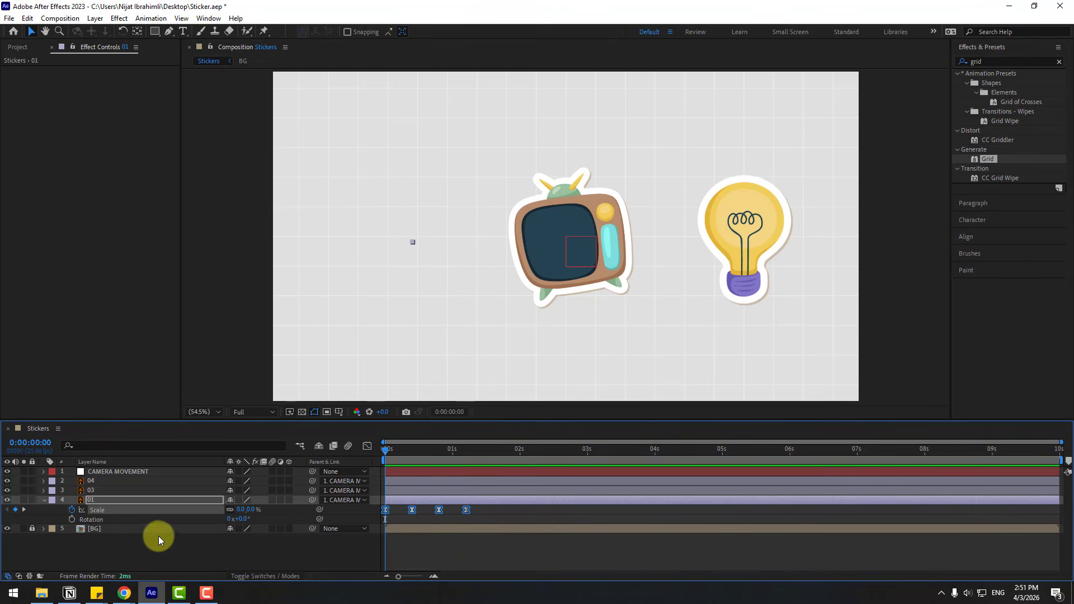
click(92, 539)
click(72, 519)
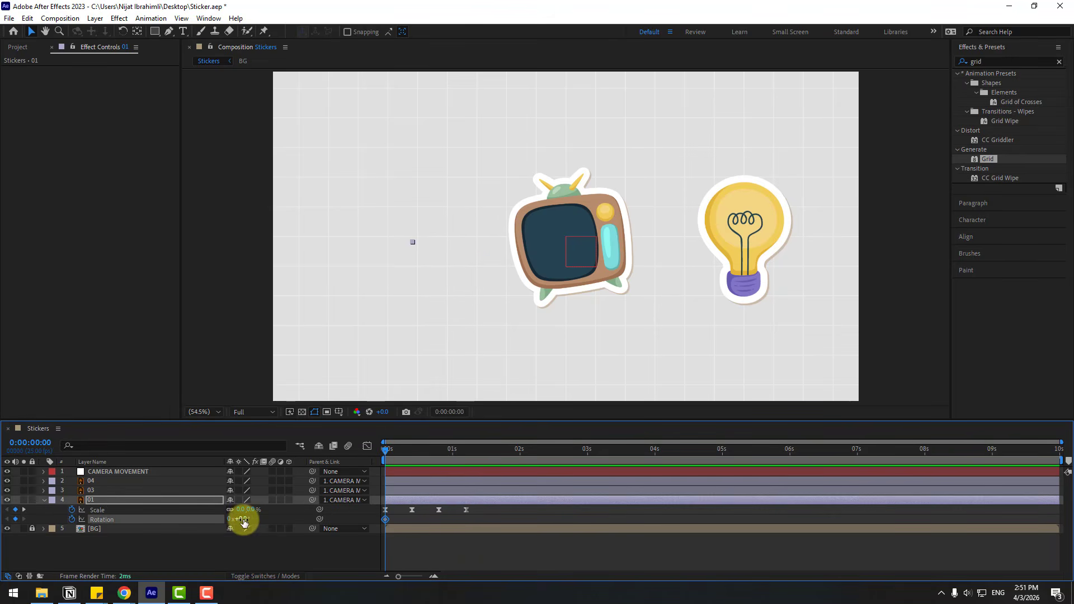
text(25)
key(Return)
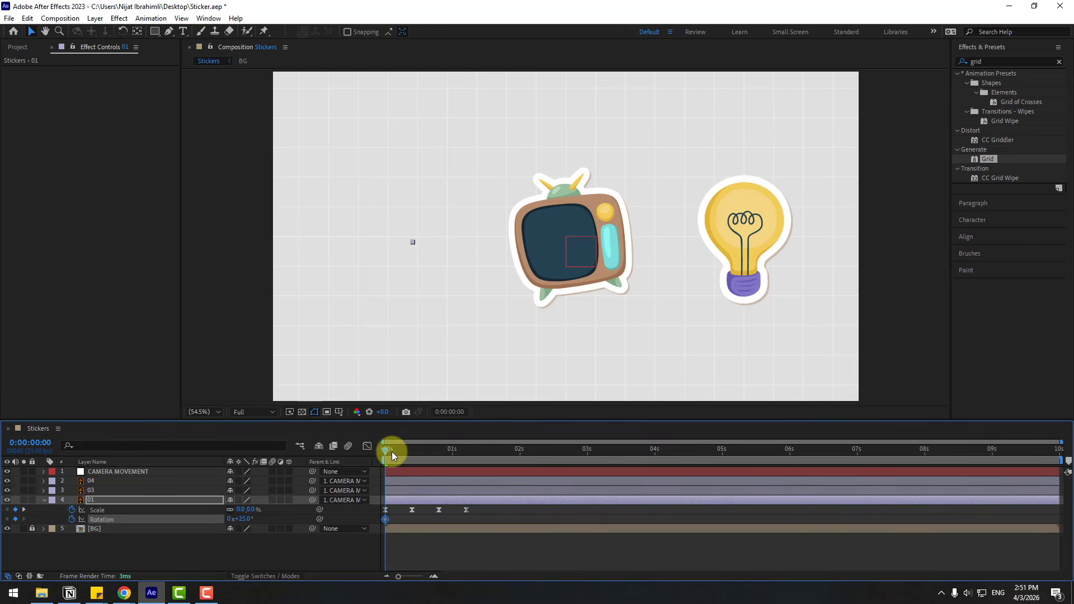
Add Rotation keyframes to the cup layer 01 of -12° at 0:00:00:10 and 7° at 0:00:00:20.
drag(392, 452, 411, 455)
click(251, 523)
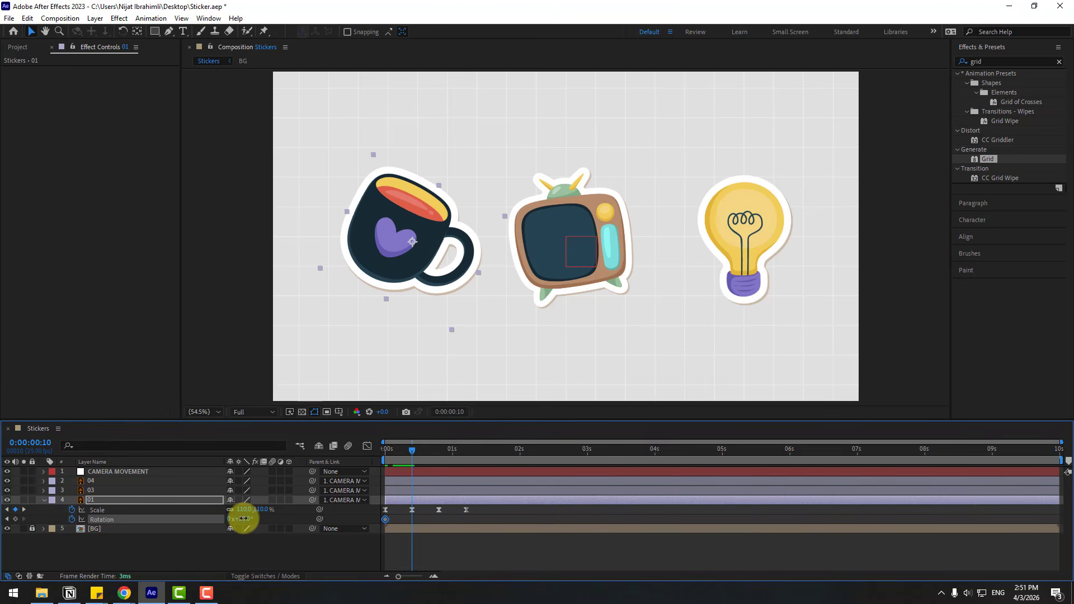
text(-12)
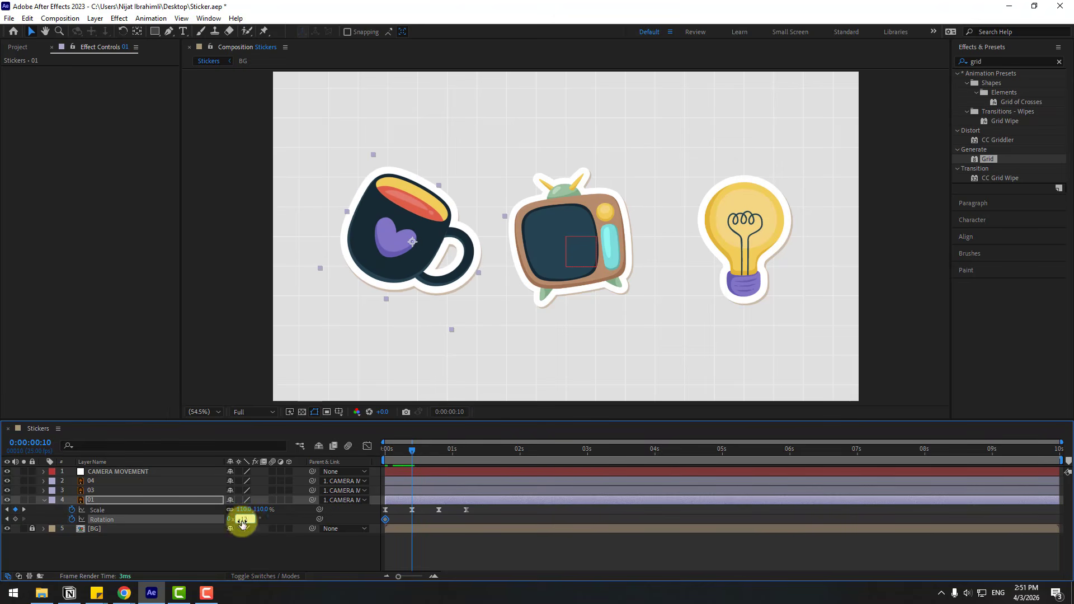
key(Return)
drag(428, 451, 438, 452)
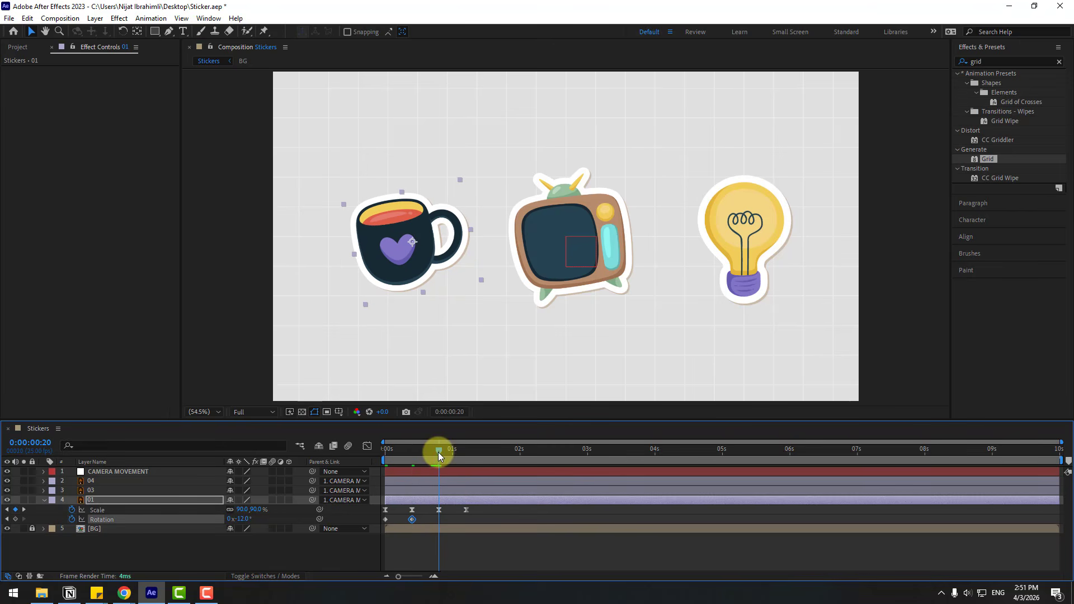
click(252, 525)
text(7)
key(Return)
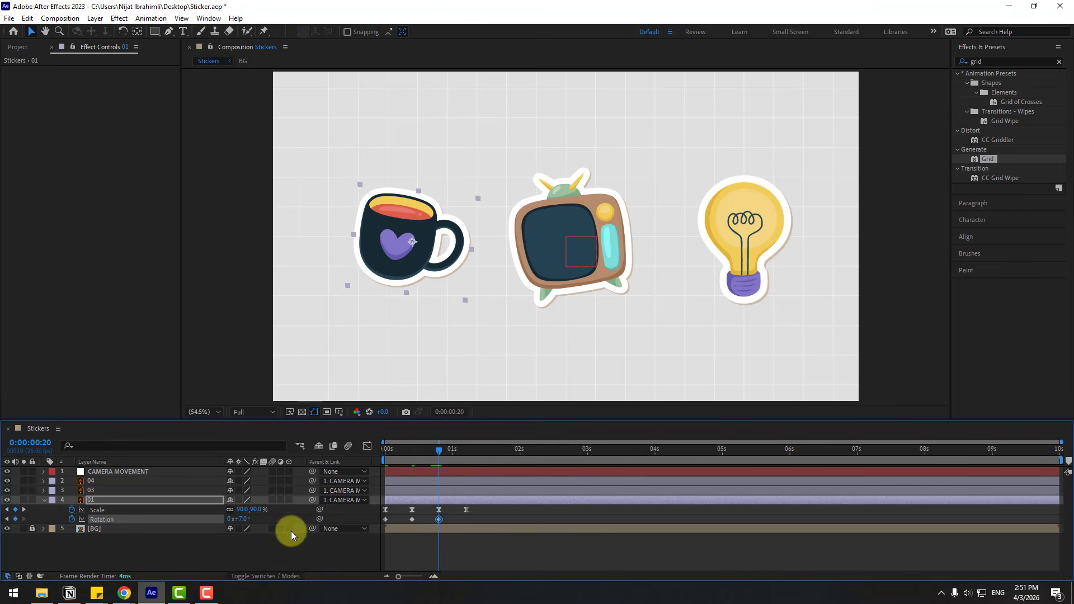
Add Rotation keyframes to the cup layer 01 of -4° at 0:00:01:05 and 2° ten frames further on.
drag(462, 459, 467, 451)
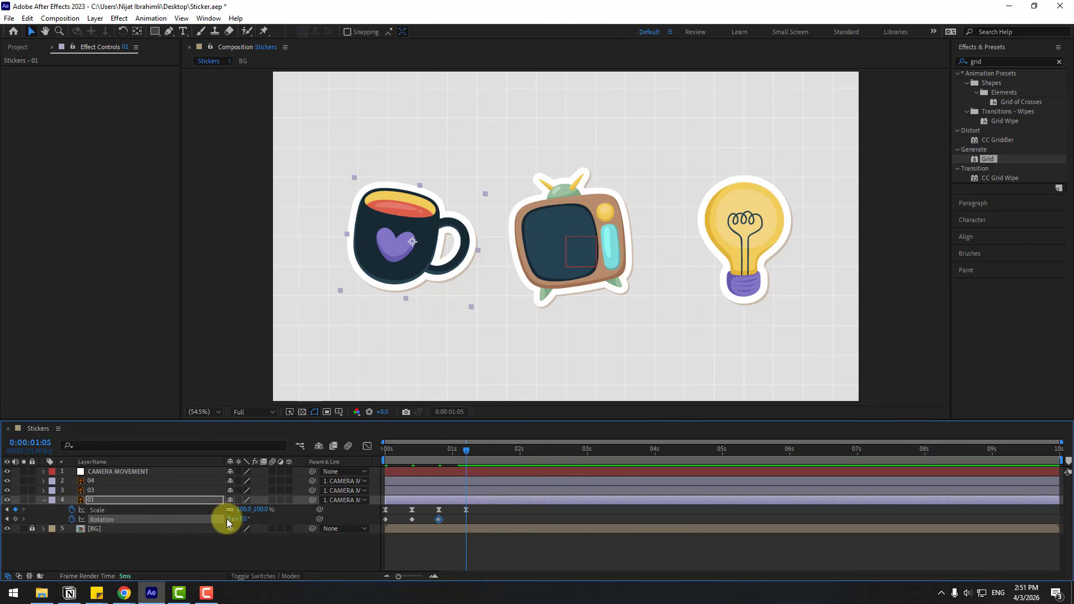
click(242, 519)
text(-4)
key(Return)
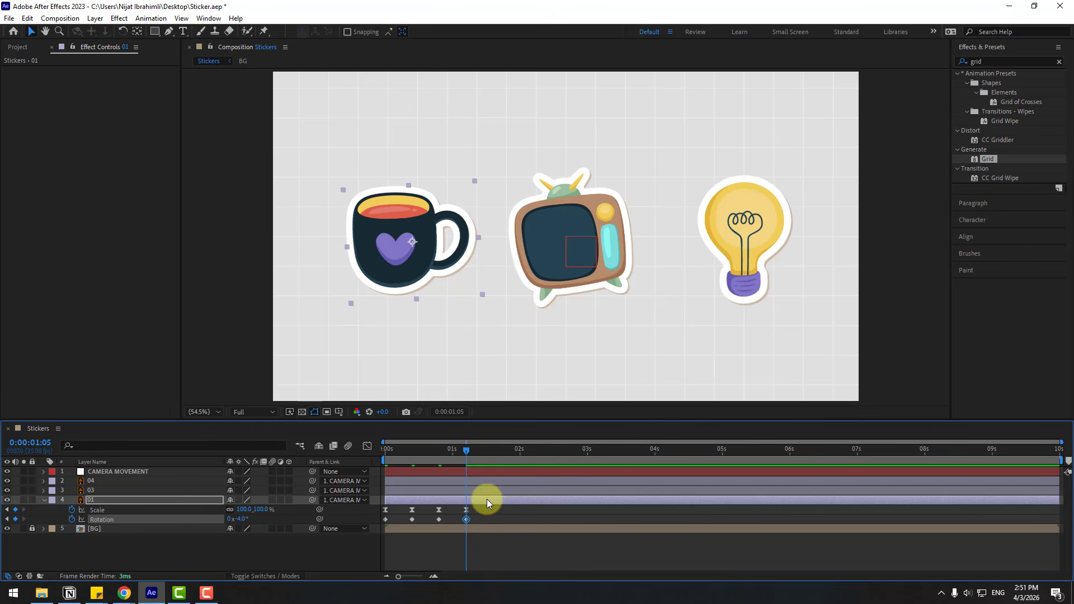
key(shift+Page_Down)
click(241, 520)
text(2)
key(Return)
Add a final 0° Rotation keyframe to the cup layer 01 at 0:00:02:00.
key(shift+Page_Down)
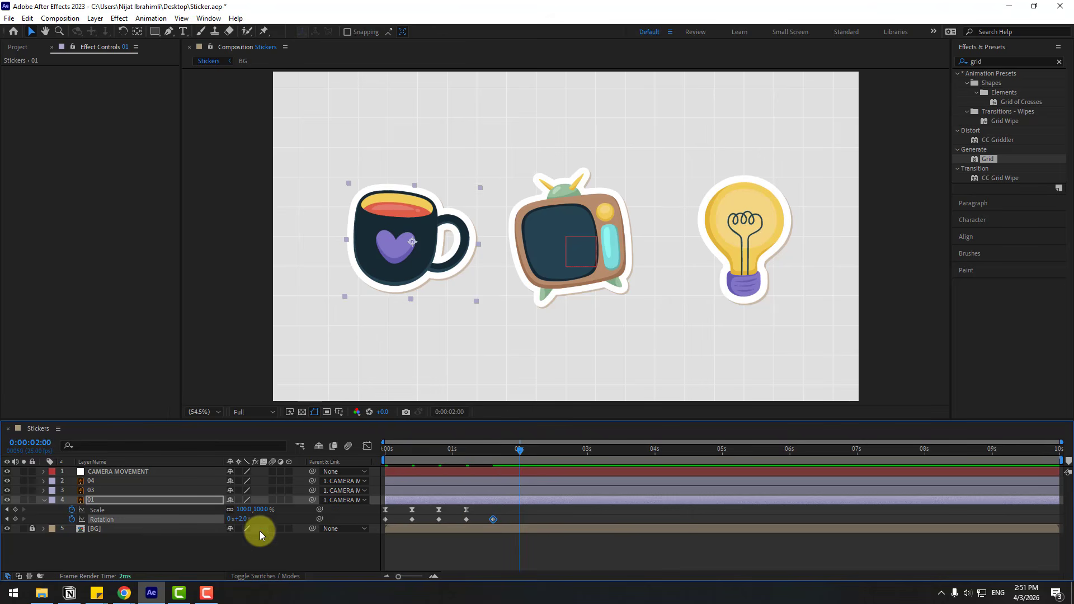
click(239, 521)
text(0)
key(Return)
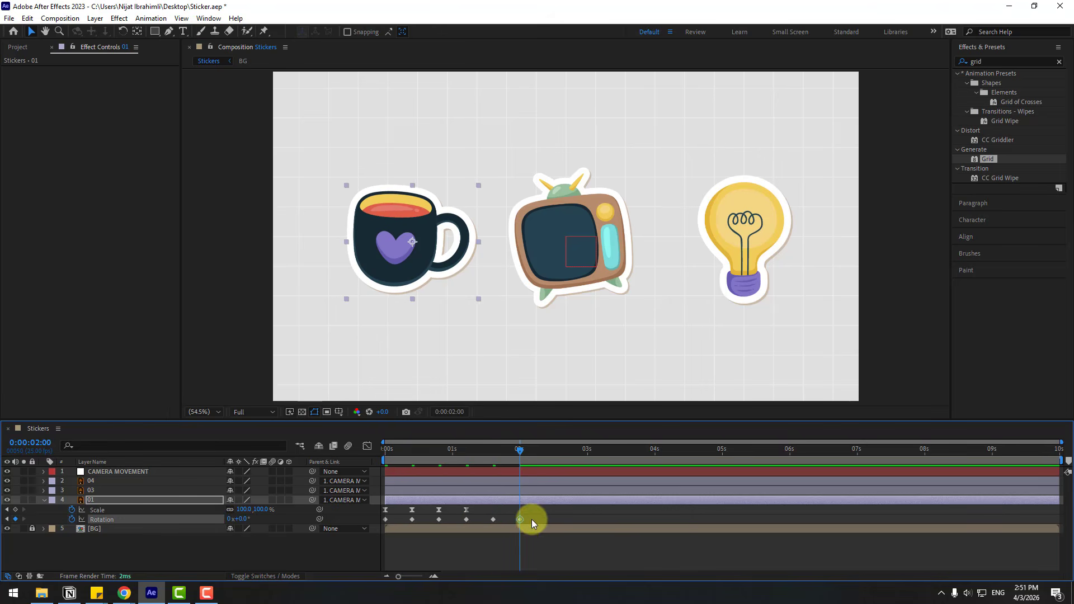
Apply Easy Ease to all six Rotation keyframes of the cup layer 01.
drag(532, 519, 382, 526)
right_click(385, 520)
mouse_move(391, 511)
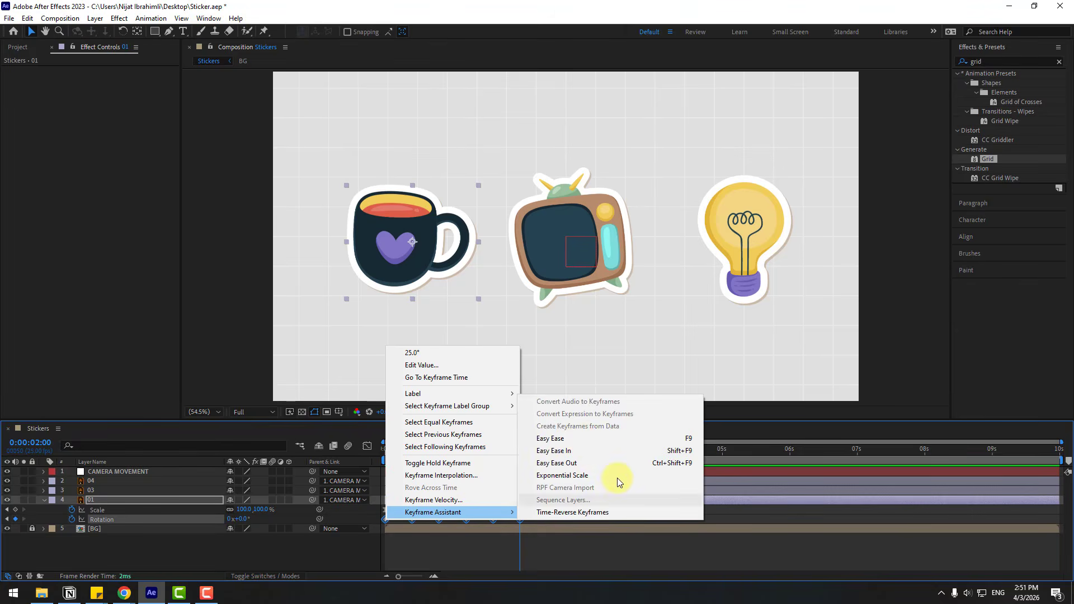
click(583, 441)
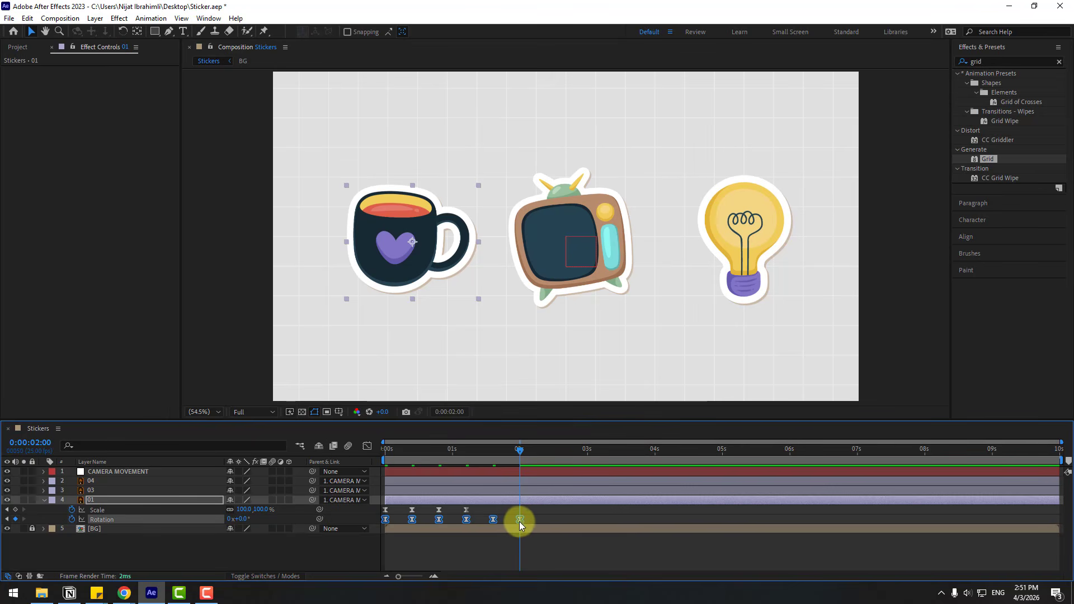
Compress the cup's Rotation keyframes proportionally so the last one sits at about 1.7 seconds, and preview the animation.
drag(519, 522, 501, 522)
key(space)
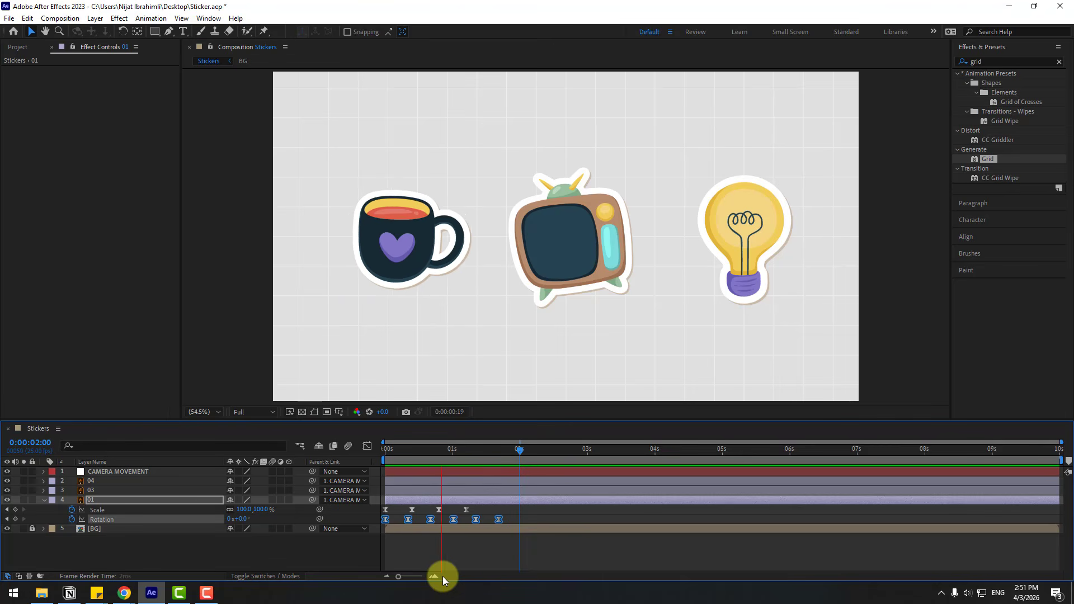
key(space)
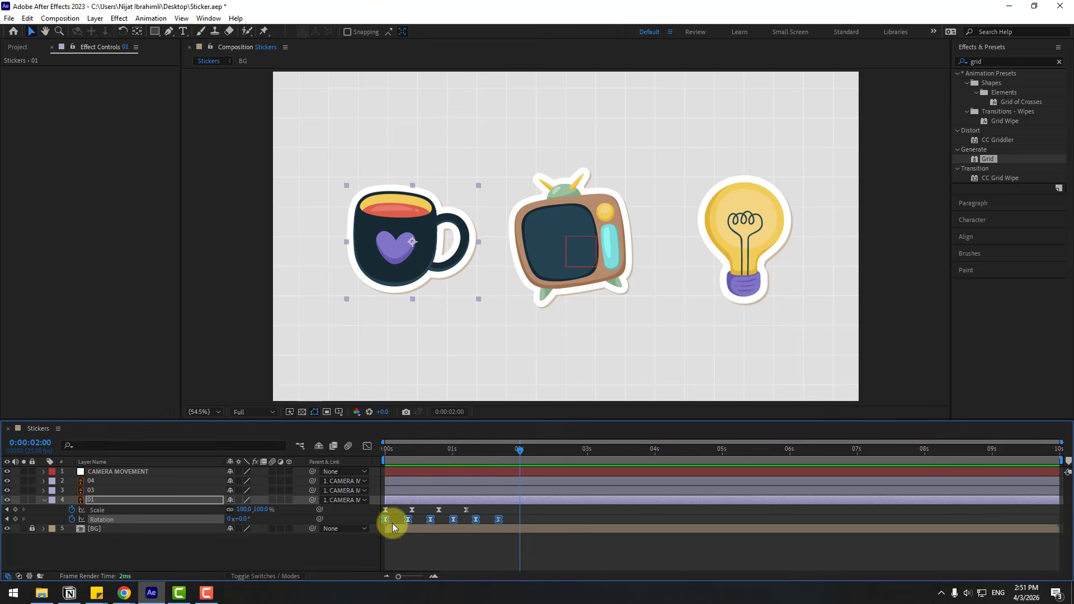
Copy all Scale and Rotation keyframes of the cup layer 01 and paste them onto the TV layer 03 at the timeline start.
drag(535, 506, 366, 525)
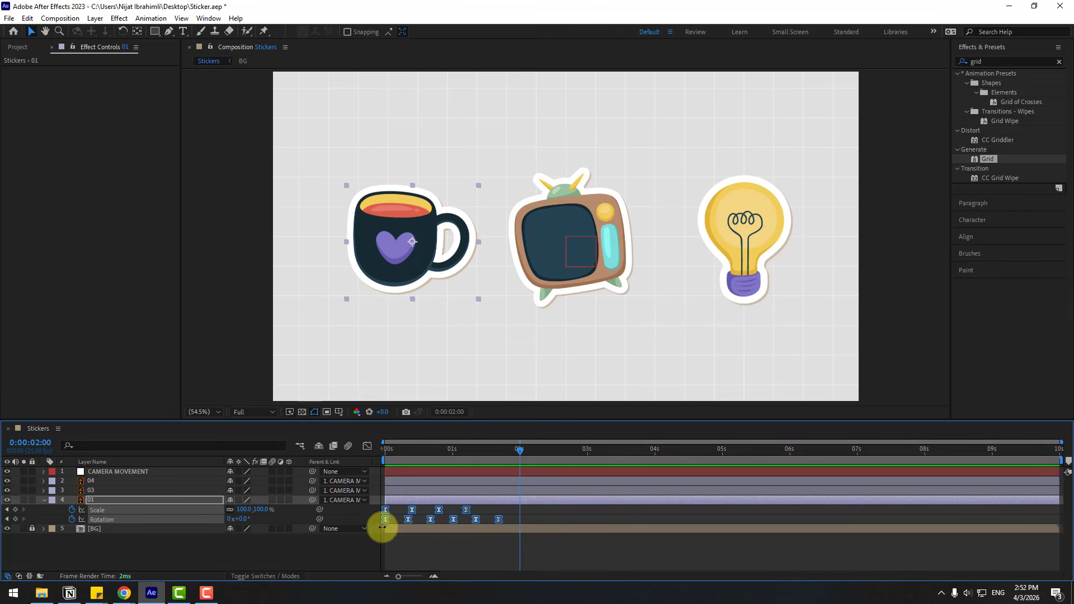
click(43, 501)
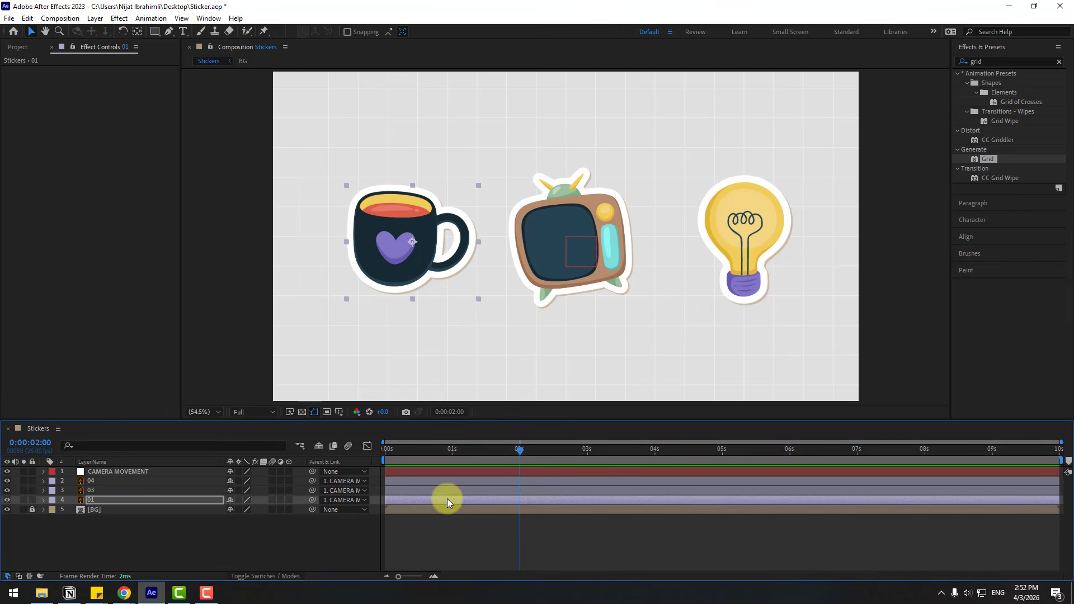
drag(502, 449, 365, 451)
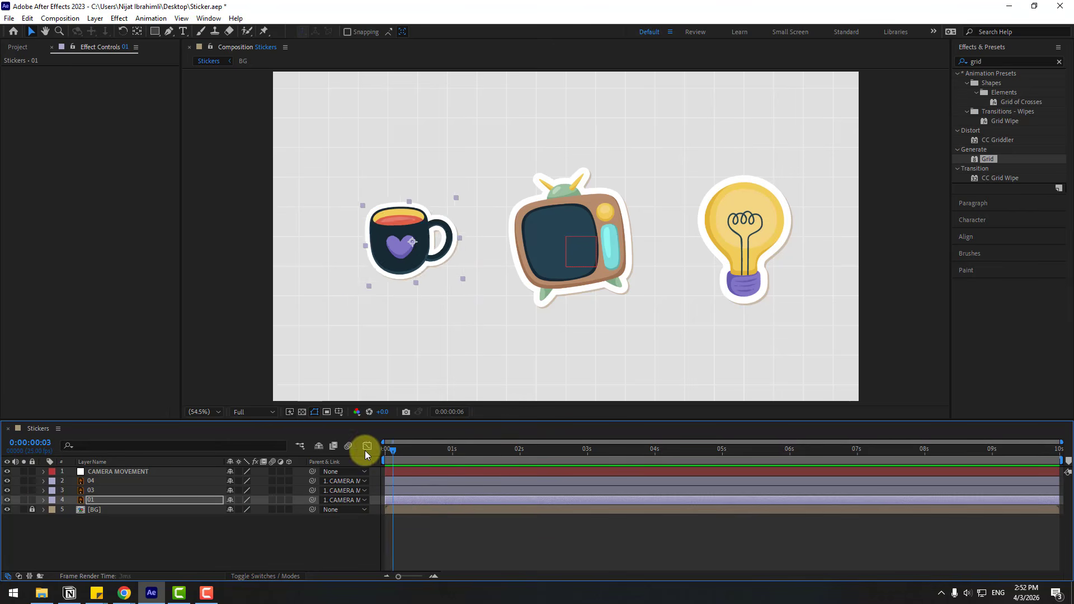
click(87, 492)
key(Return)
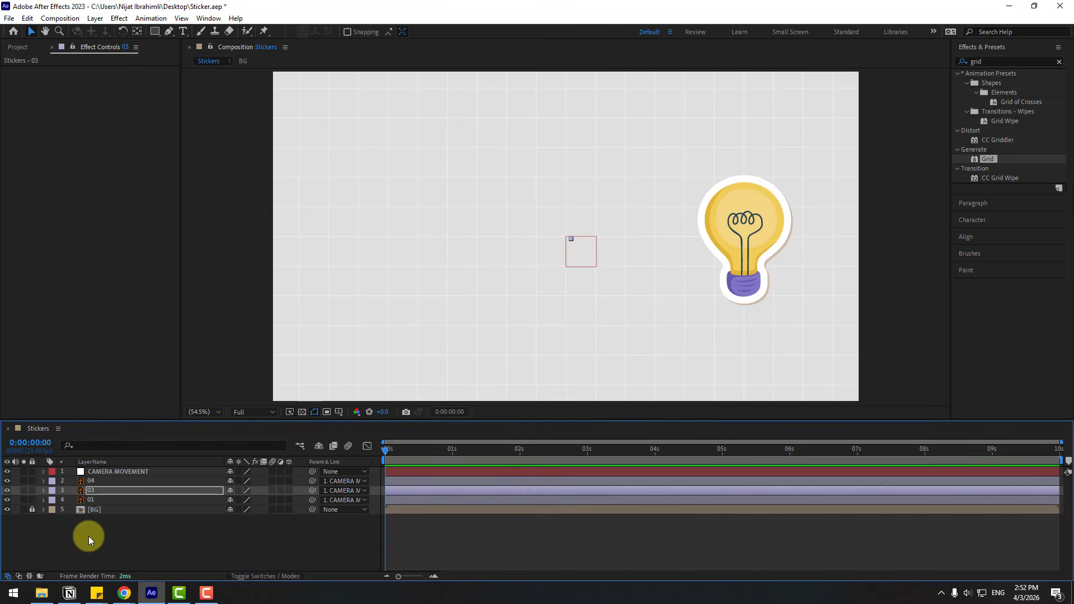
Paste the same keyframes onto the bulb layer 04 at the timeline start and preview all three stickers.
click(93, 481)
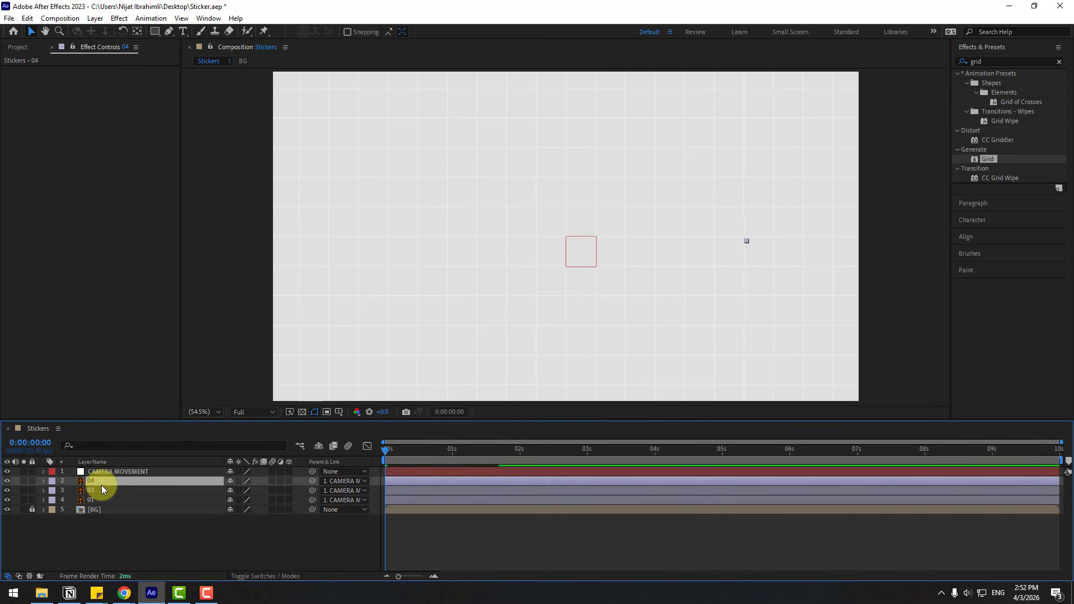
key(Return)
key(space)
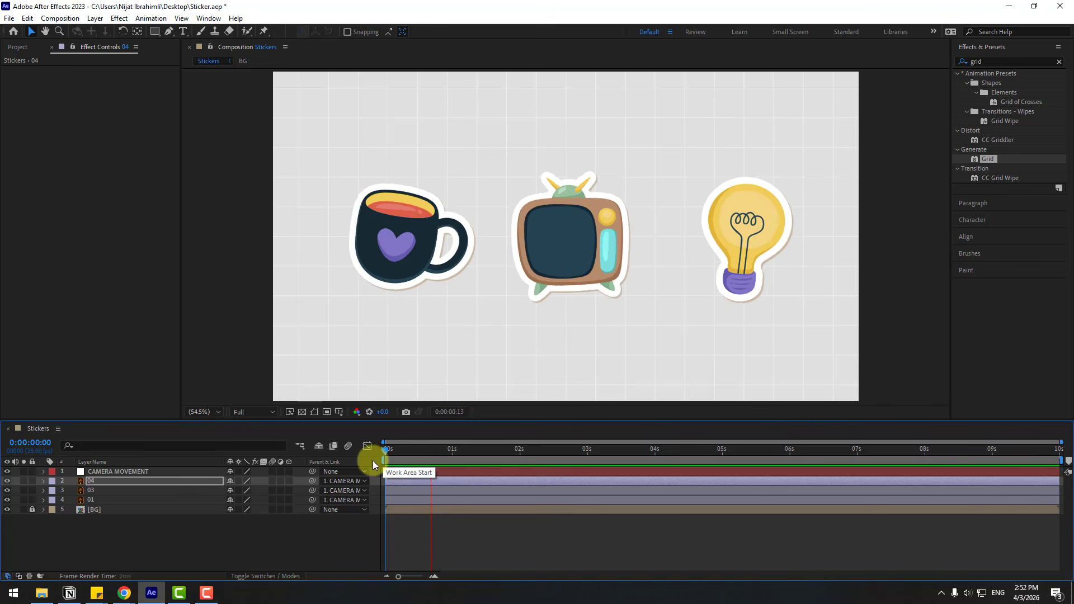
click(140, 542)
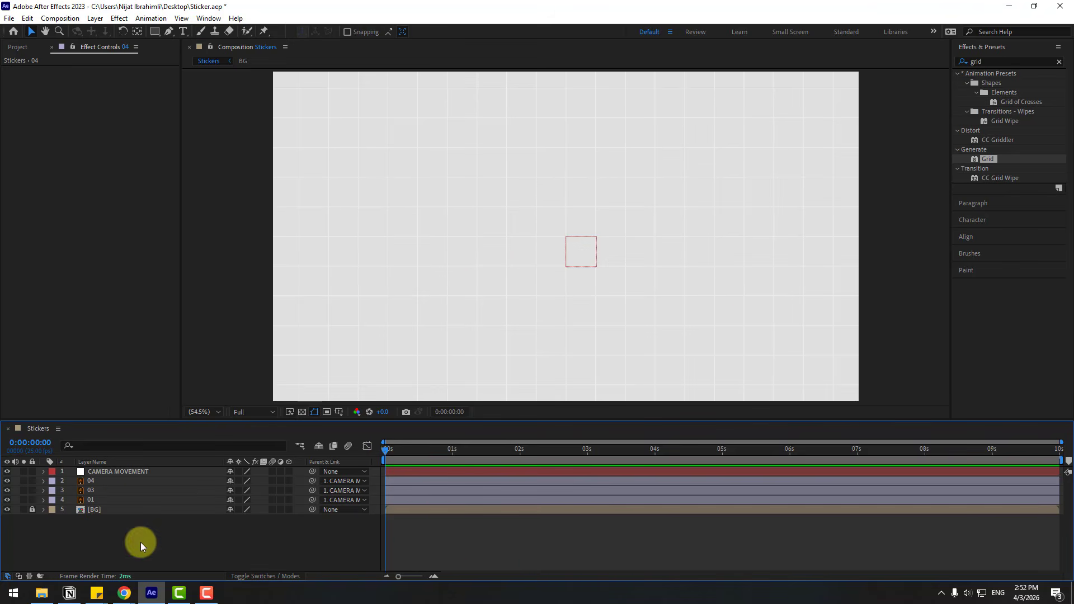
Stagger the stickers by delaying layer 03 about 3 frames and layer 04 about 6 frames, and preview the offset.
click(167, 491)
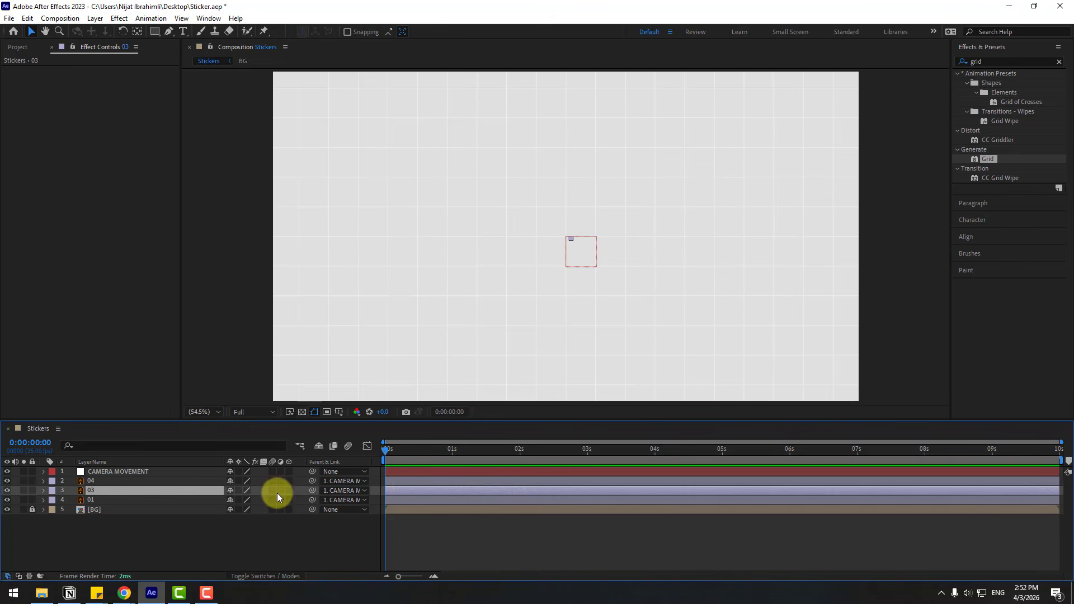
click(410, 485)
drag(410, 485, 424, 488)
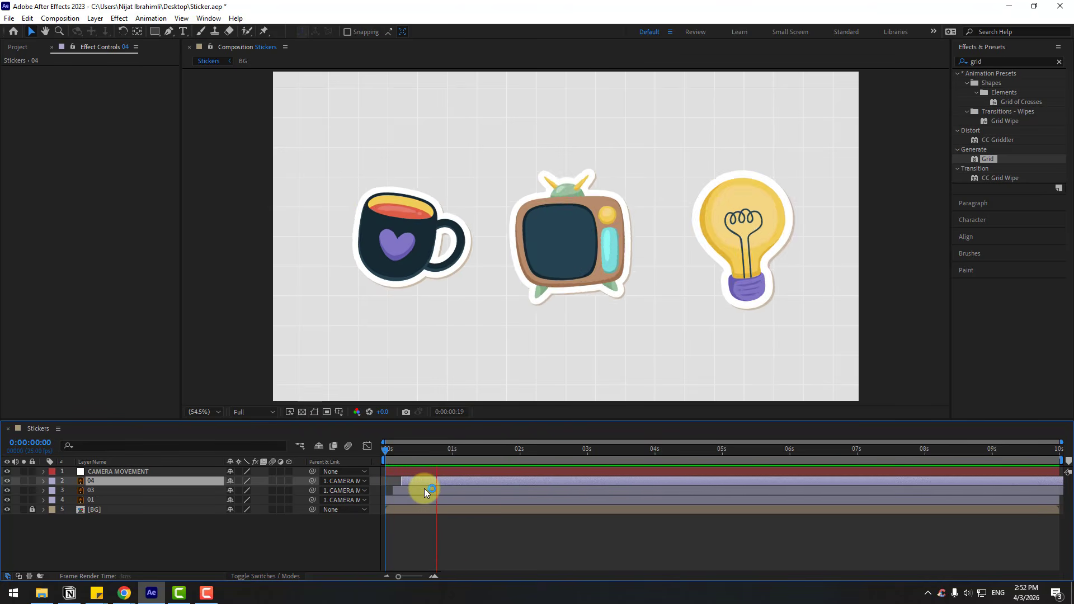
key(space)
key(space)
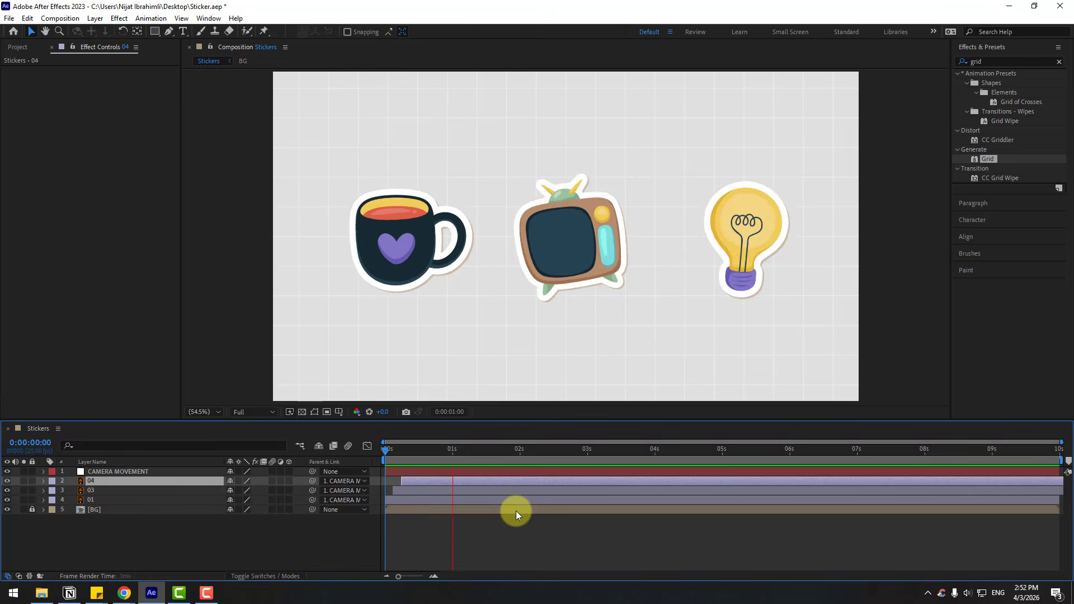
click(489, 451)
click(118, 522)
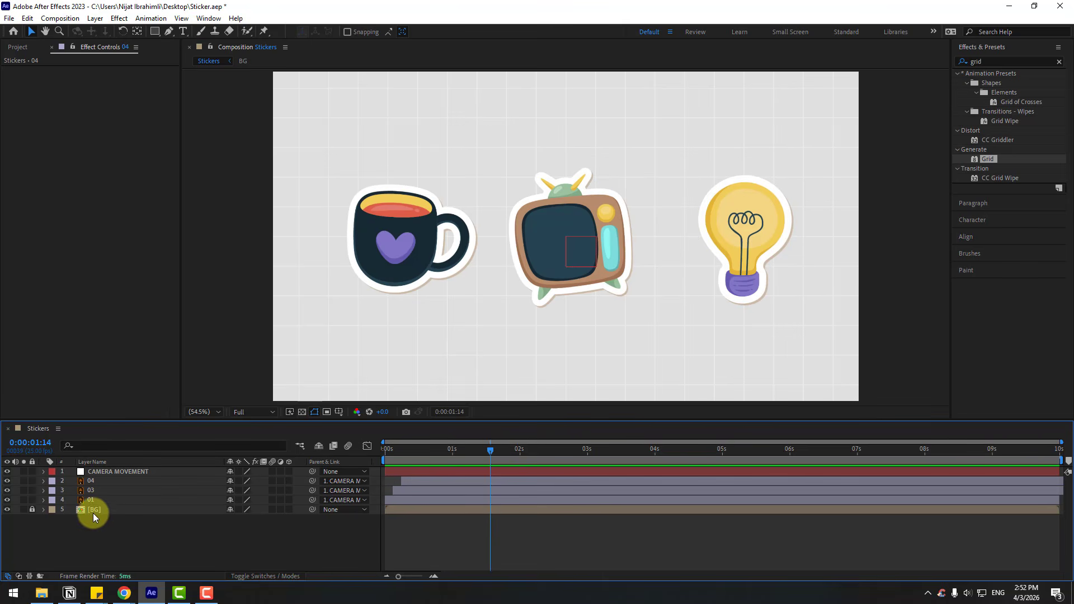
Unlock the BG layer, parent it to the CAMERA MOVEMENT null, and select the null.
click(32, 510)
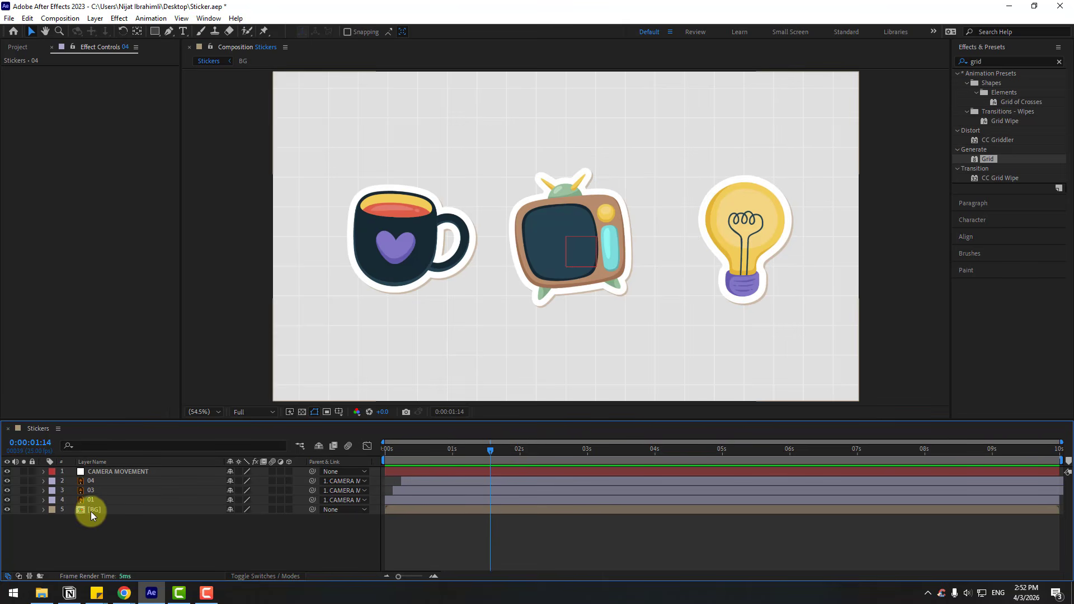
click(91, 509)
drag(314, 510, 121, 469)
click(116, 472)
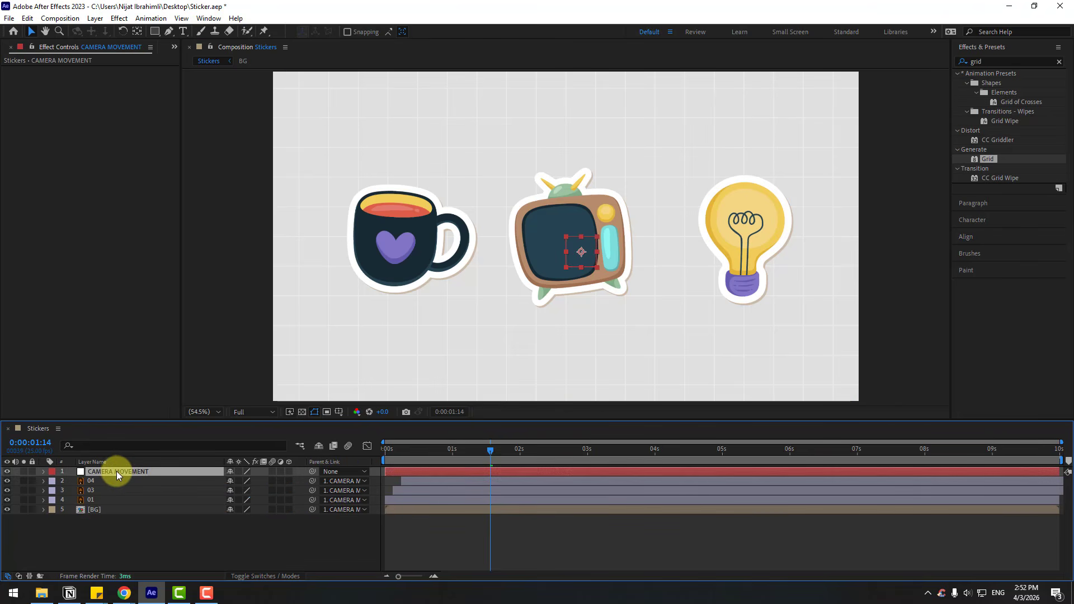
Keyframe the CAMERA MOVEMENT null's Position at 0:00:01:14 and set it to 1010, -592 at 0:00:02:13.
key(p)
click(71, 482)
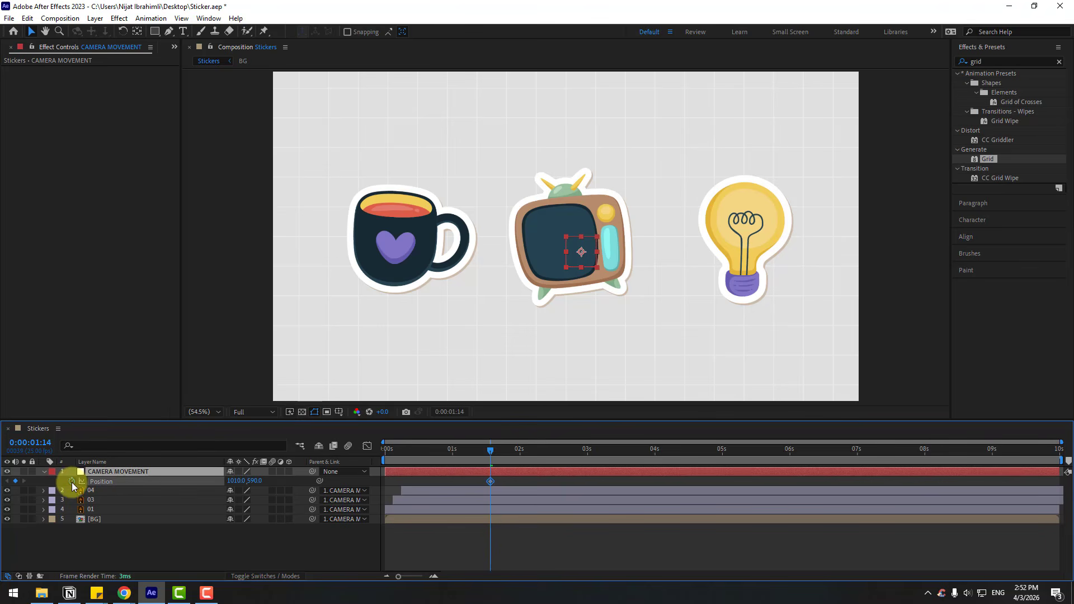
drag(539, 456, 555, 455)
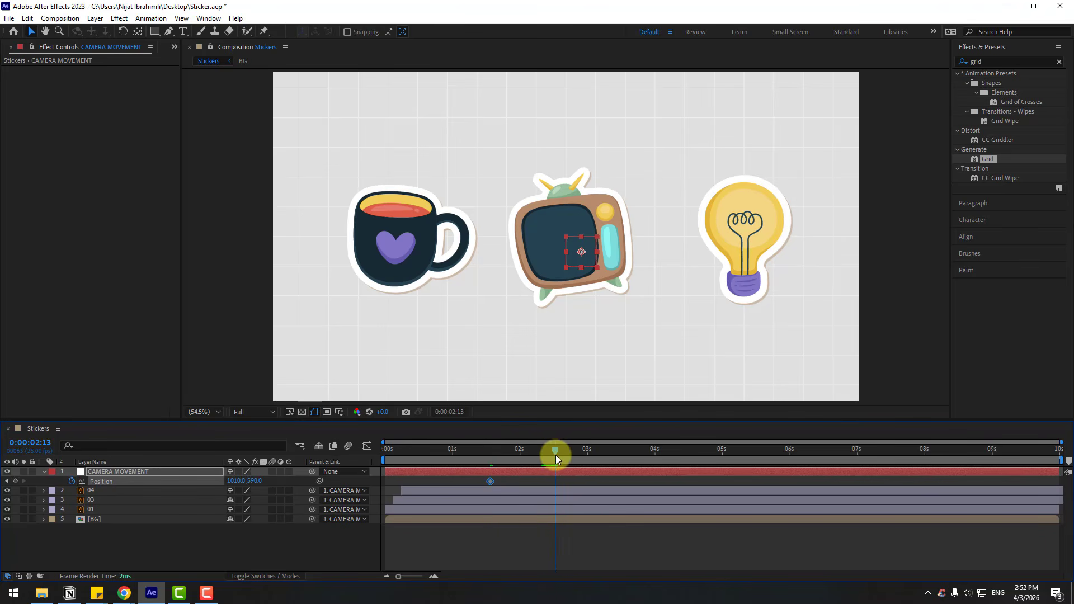
drag(253, 481, 0, 480)
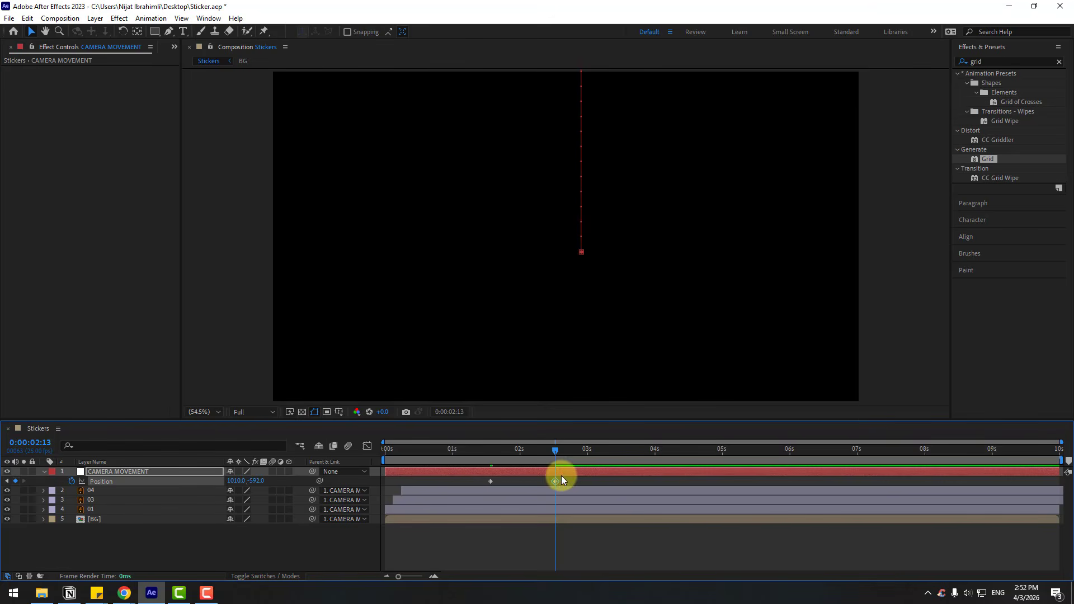
Apply Easy Ease to both Position keyframes of the CAMERA MOVEMENT null and check the move around 0:00:02:00.
drag(567, 478, 490, 485)
right_click(490, 484)
mouse_move(492, 478)
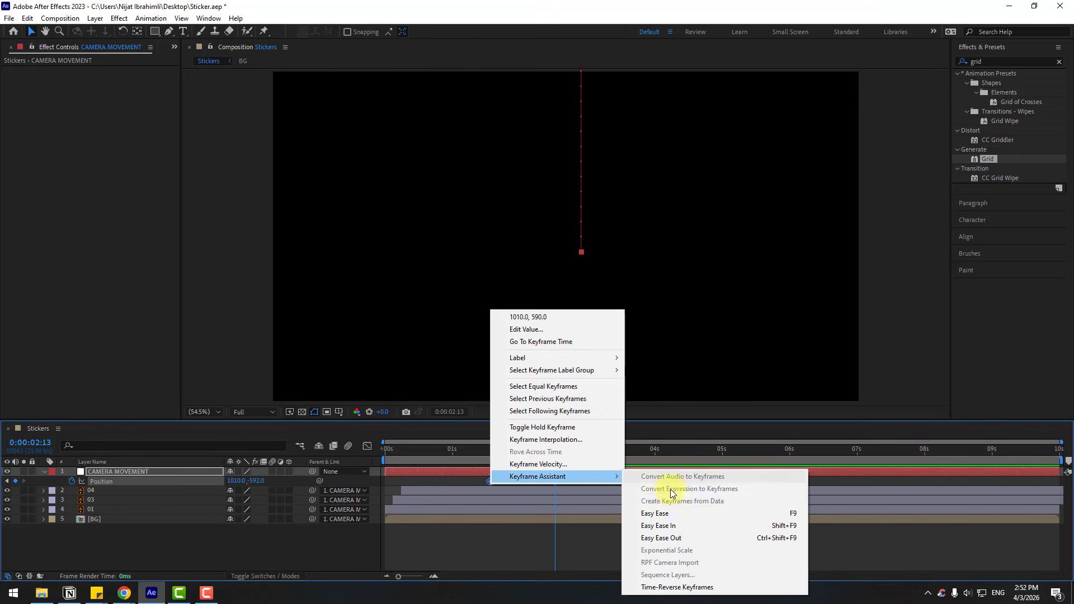
click(656, 513)
drag(548, 452, 520, 451)
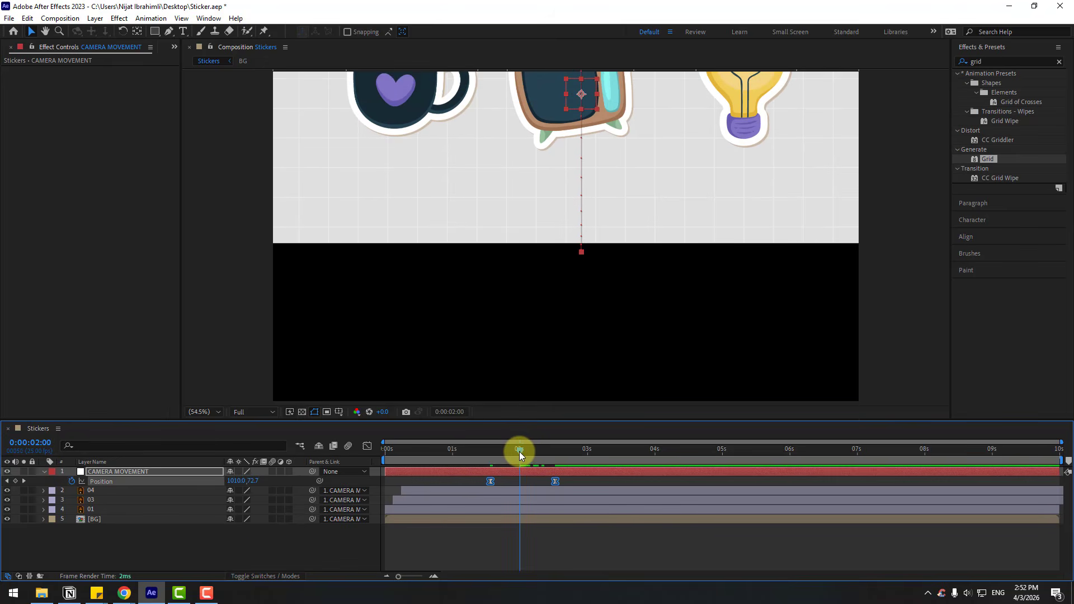
Apply the CC RepeTile effect to the BG layer and set Expand Down to 1219 to fill the empty area below.
click(127, 519)
click(988, 61)
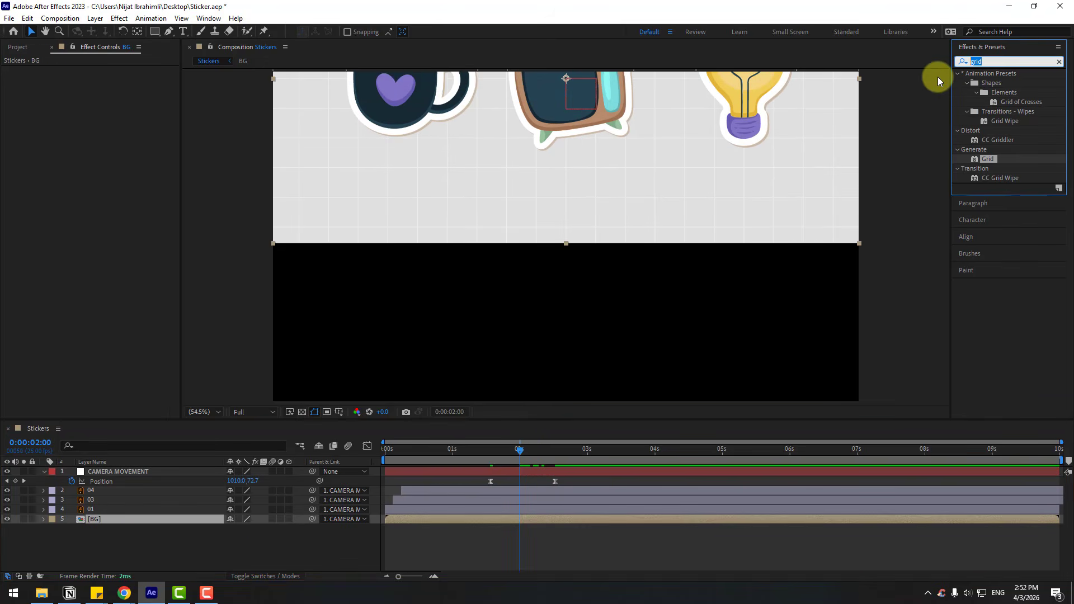
text(rep)
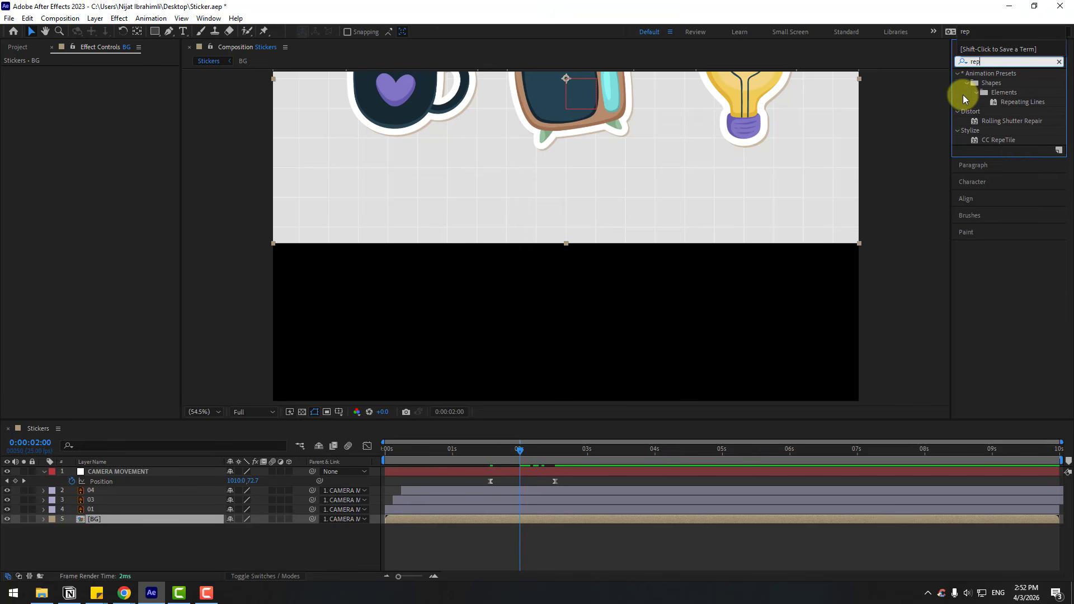
drag(999, 143, 101, 520)
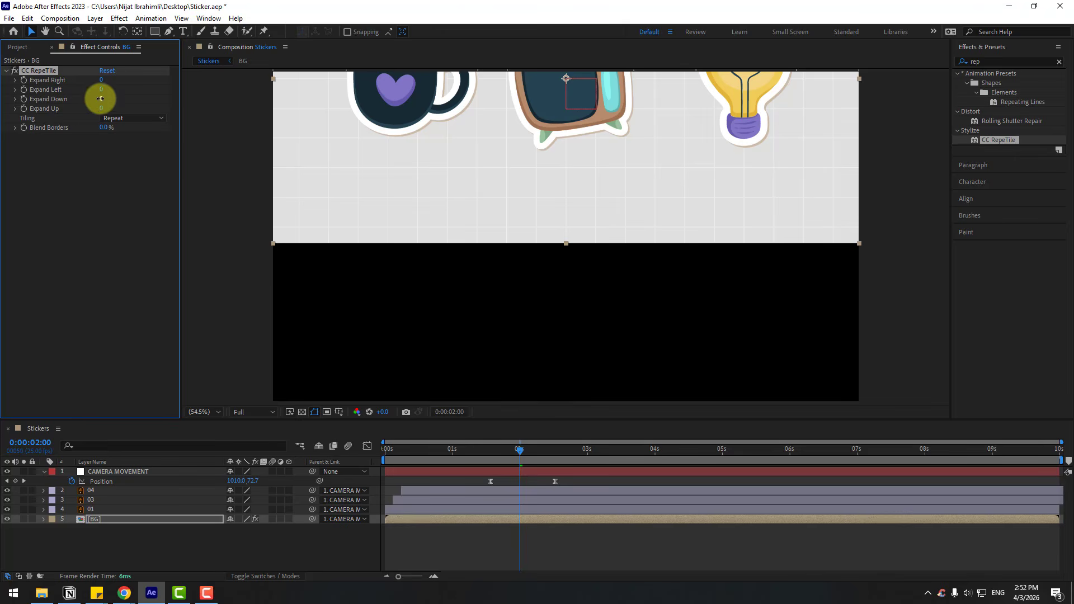
drag(101, 99, 438, 95)
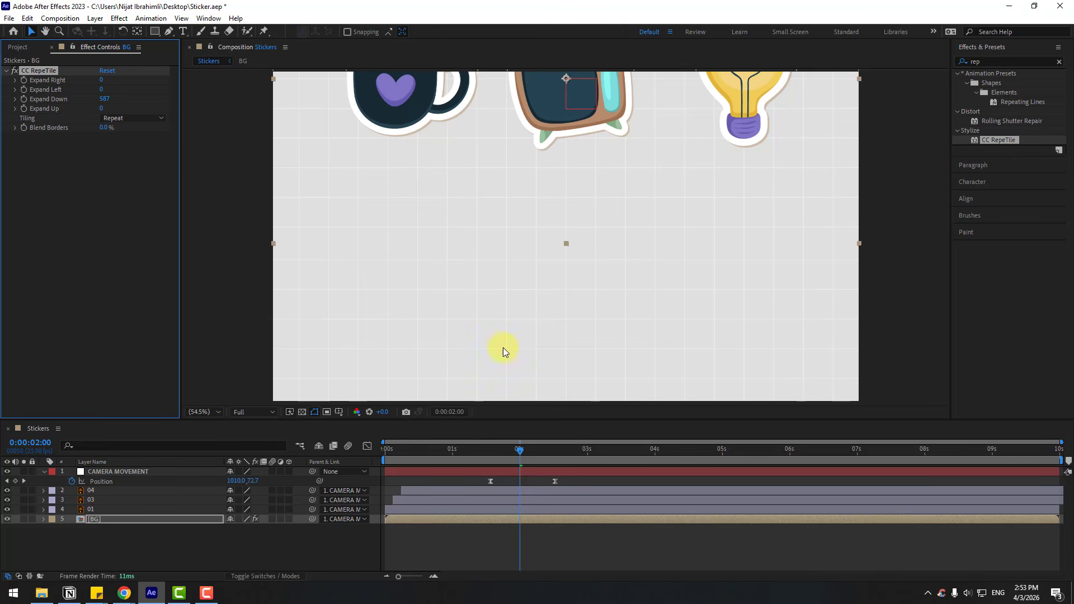
drag(539, 452, 553, 453)
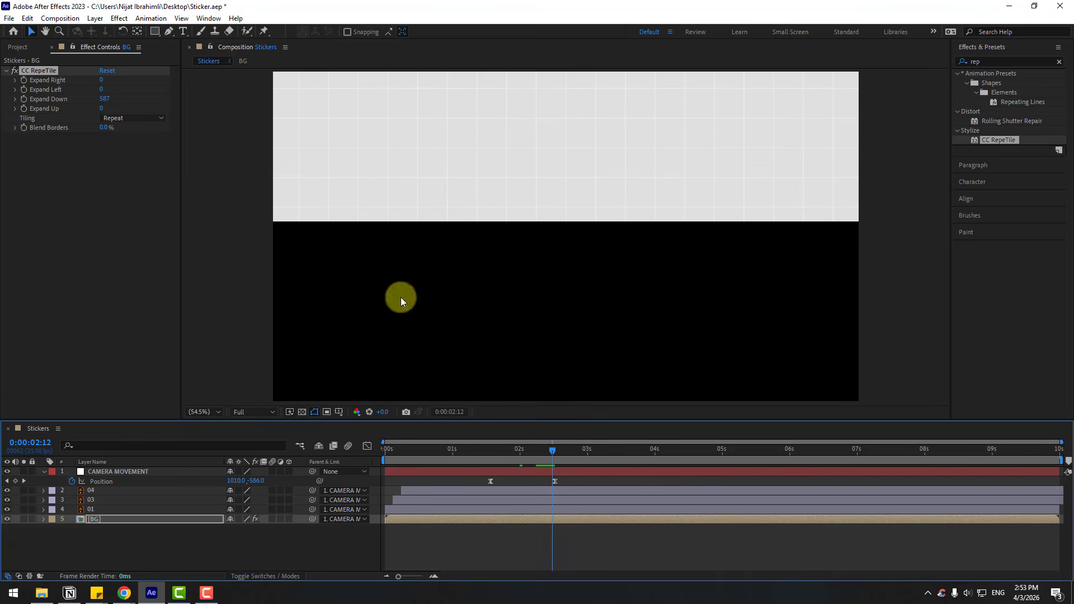
drag(105, 99, 449, 100)
Keyframe the cup layer 01's Position at 0:00:01:14 and set its Y position to 1306 at 0:00:02:13.
mouse_move(498, 452)
mouse_down()
mouse_move(523, 458)
mouse_move(478, 458)
mouse_move(549, 454)
mouse_move(479, 458)
mouse_move(491, 456)
mouse_up()
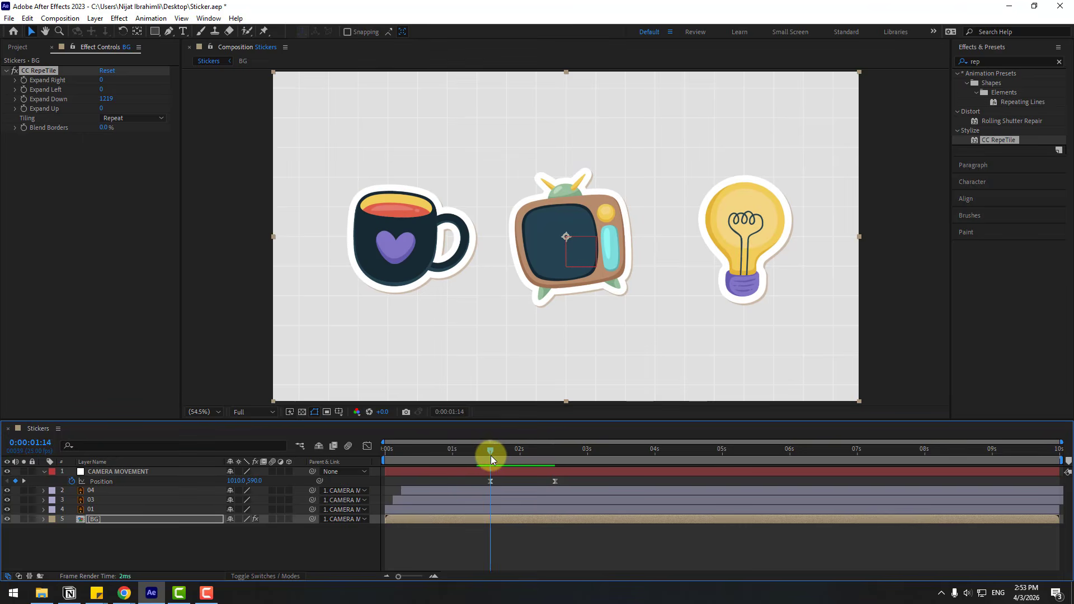
click(92, 509)
click(91, 509)
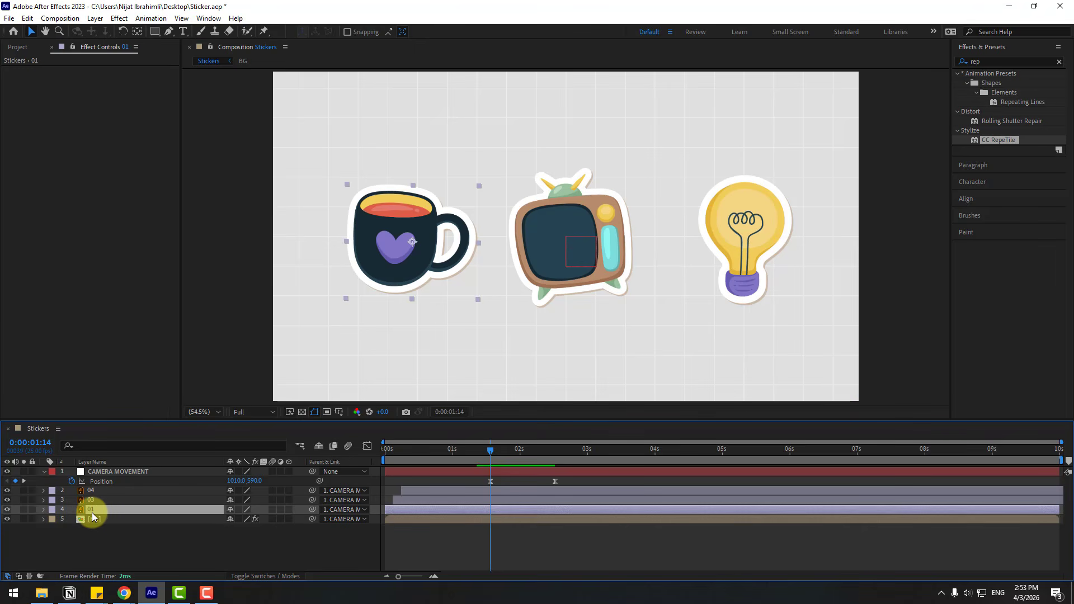
key(p)
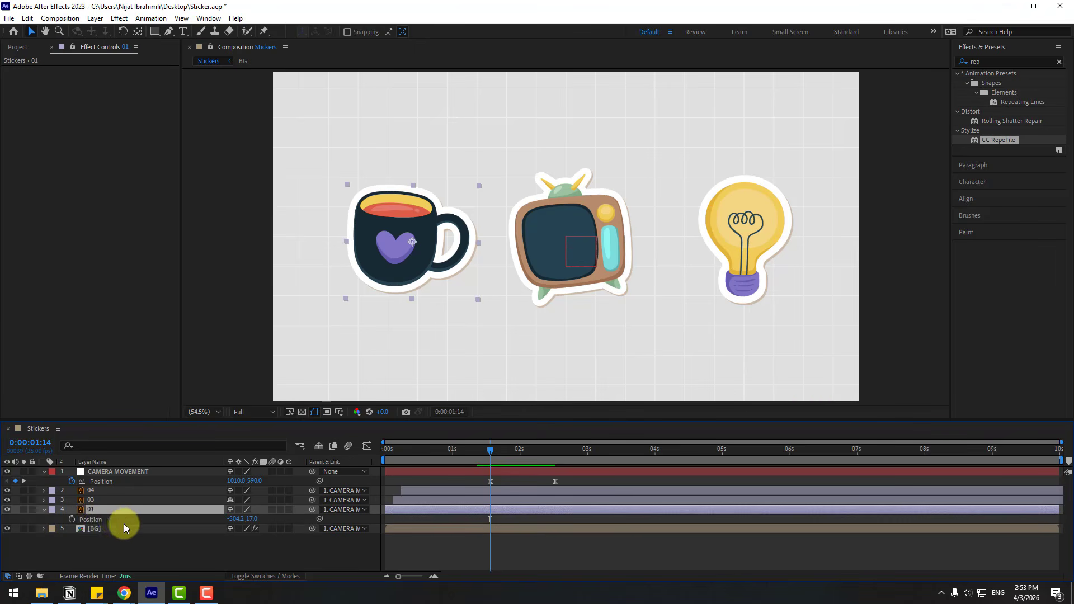
click(71, 519)
drag(509, 454, 555, 454)
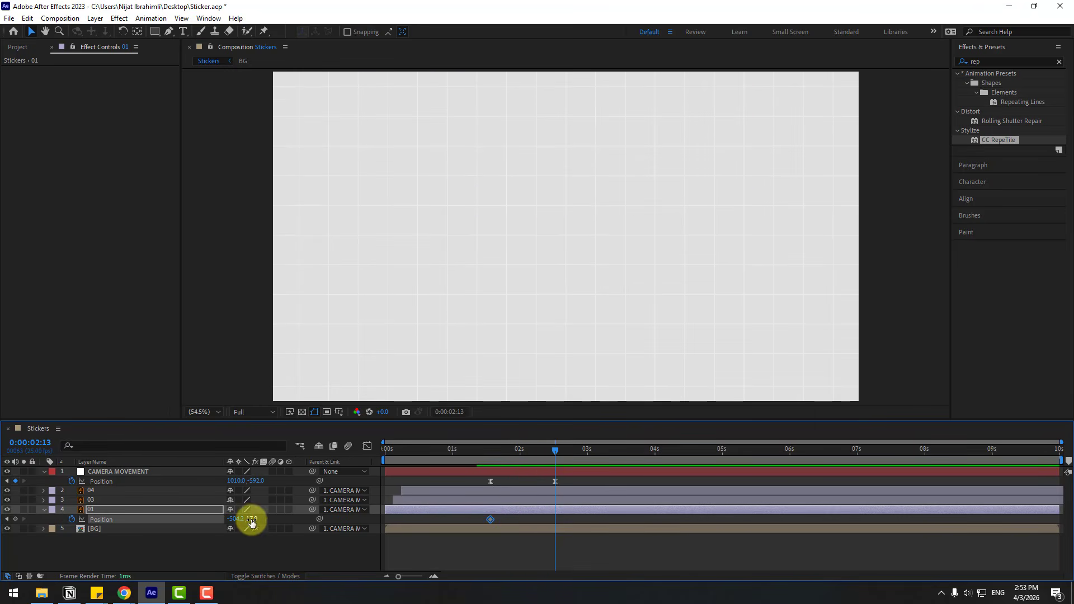
drag(250, 519, 488, 519)
Apply Easy Ease to the cup layer 01's two Position keyframes and scrub through the movement's end.
right_click(489, 519)
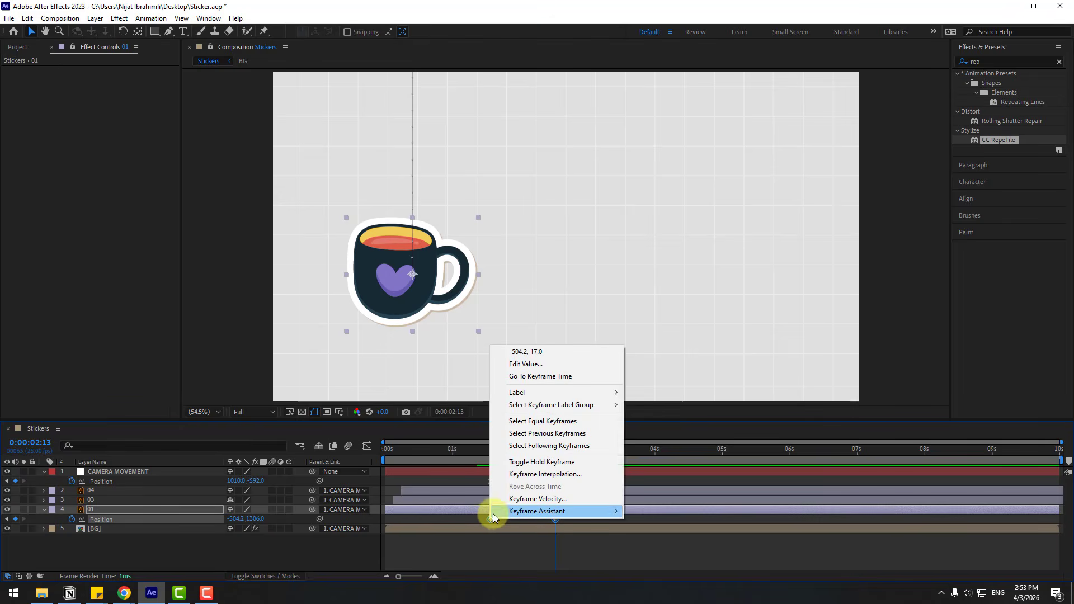
mouse_move(492, 514)
click(626, 440)
mouse_move(555, 451)
mouse_down()
mouse_move(459, 456)
mouse_move(544, 456)
mouse_up()
click(558, 456)
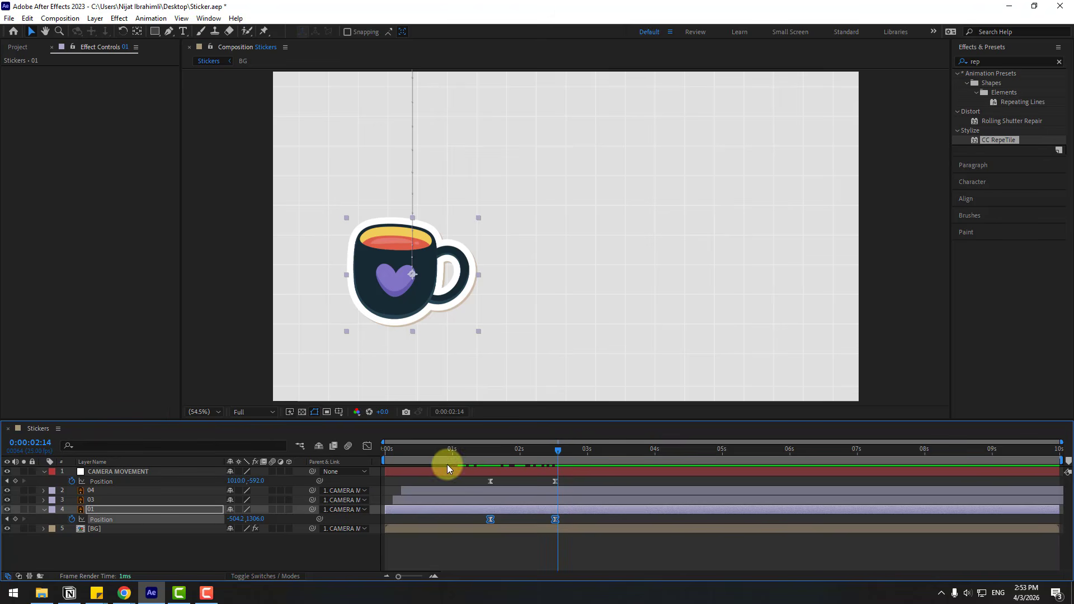
Shape layer 01's Position speed curve to peak at its last keyframe, and preview with the work area starting at about 0:00:01:10.
click(367, 446)
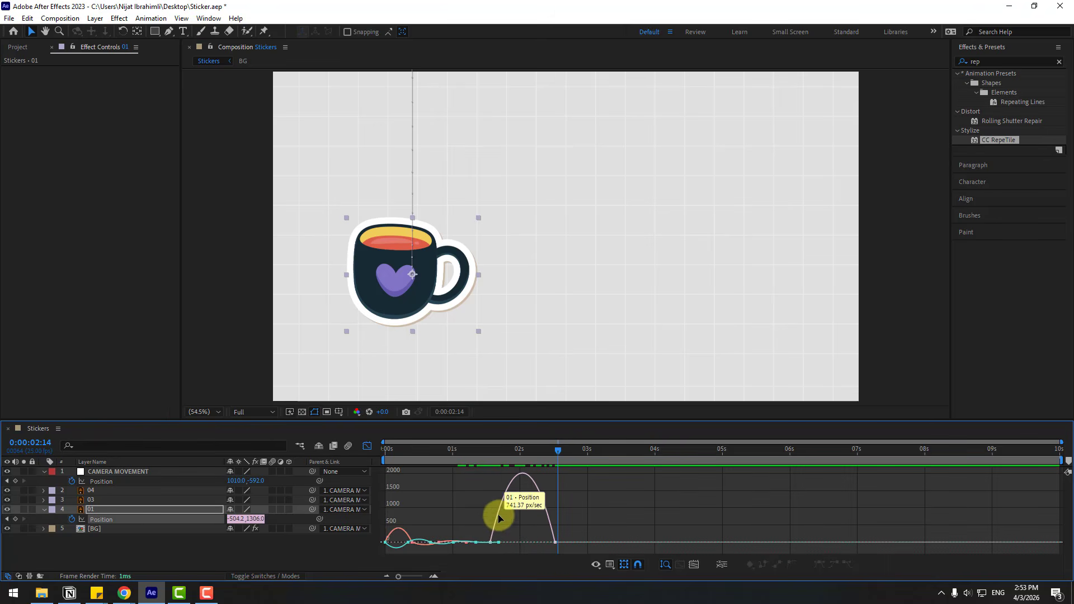
click(507, 543)
drag(503, 543, 550, 548)
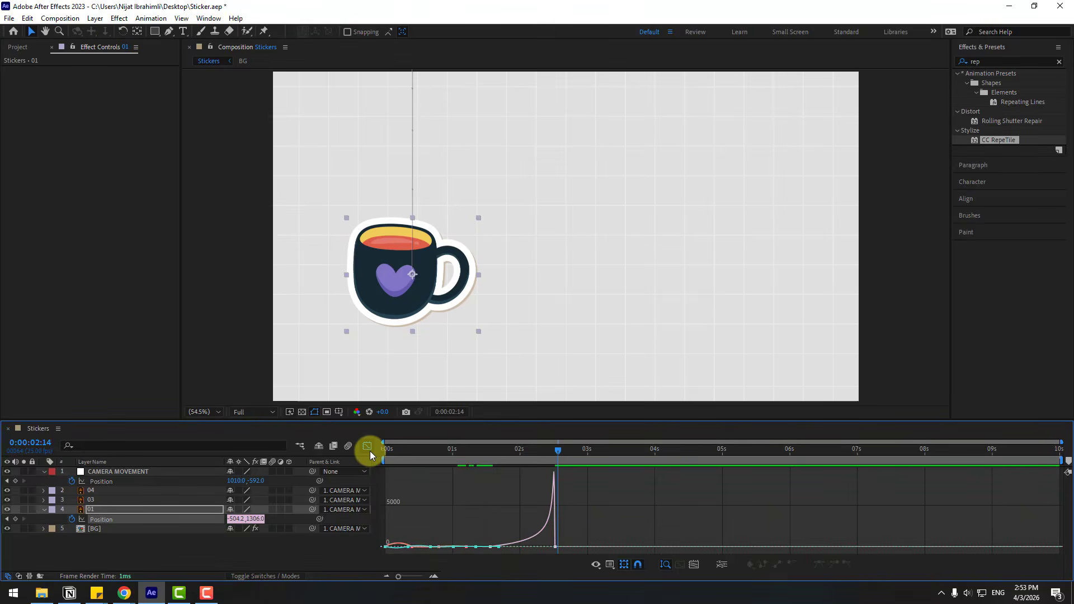
click(367, 446)
drag(378, 462, 476, 462)
key(space)
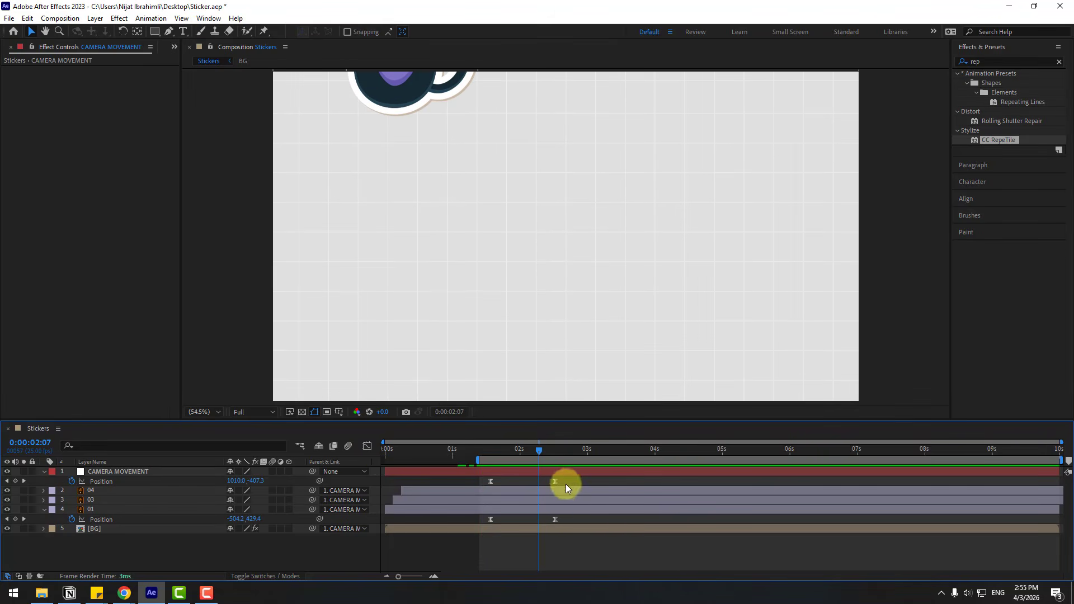
Shape the CAMERA MOVEMENT null's Position speed curve to build slowly and peak just before its last keyframe, previewing the result.
drag(565, 485, 465, 487)
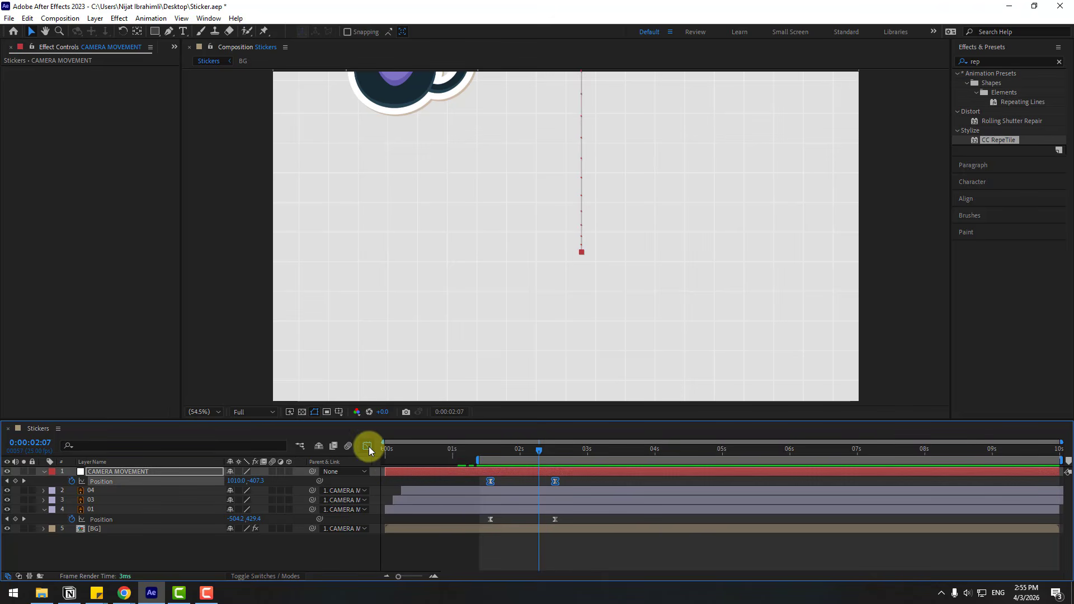
click(367, 447)
click(493, 540)
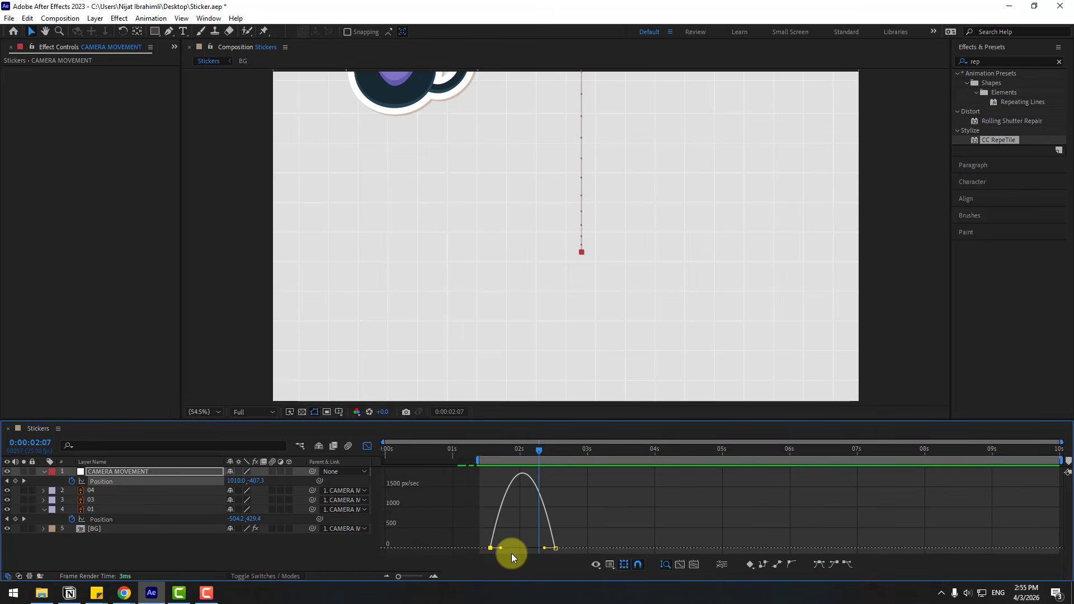
drag(499, 546, 521, 548)
key(space)
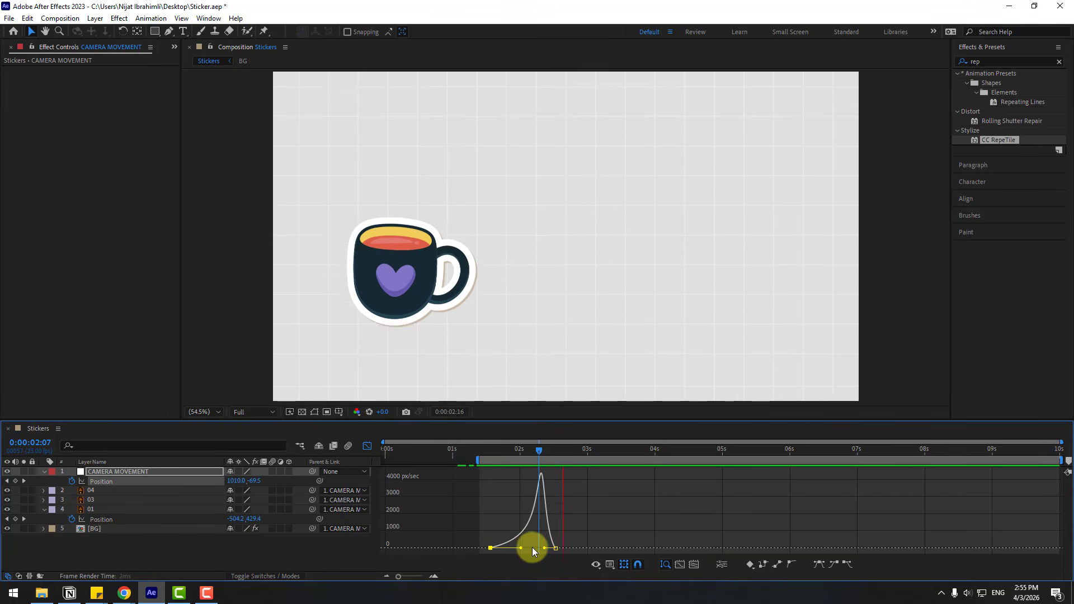
drag(545, 550, 550, 551)
key(space)
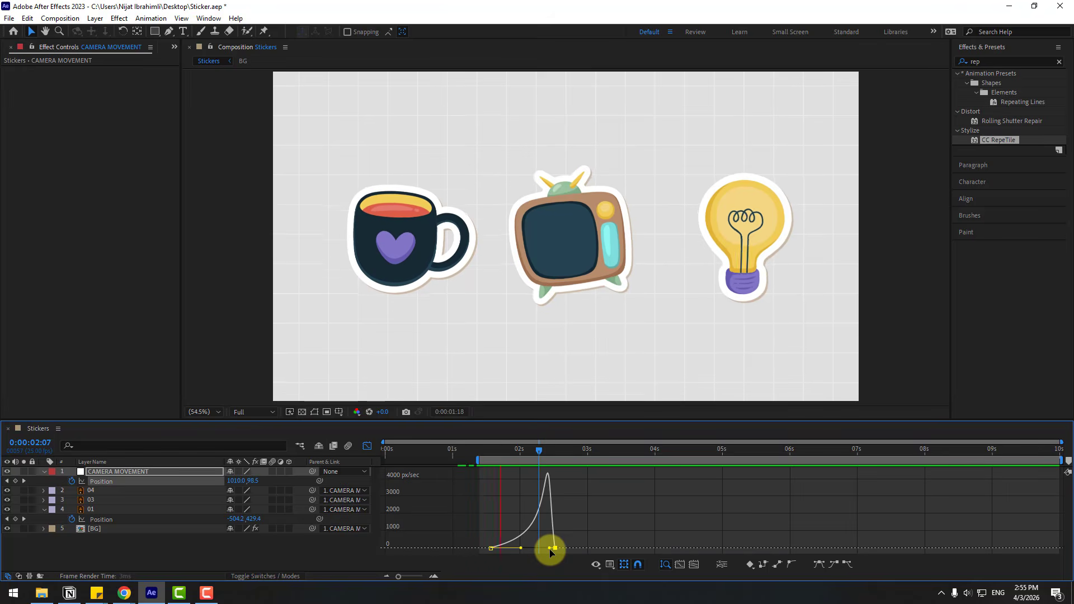
key(space)
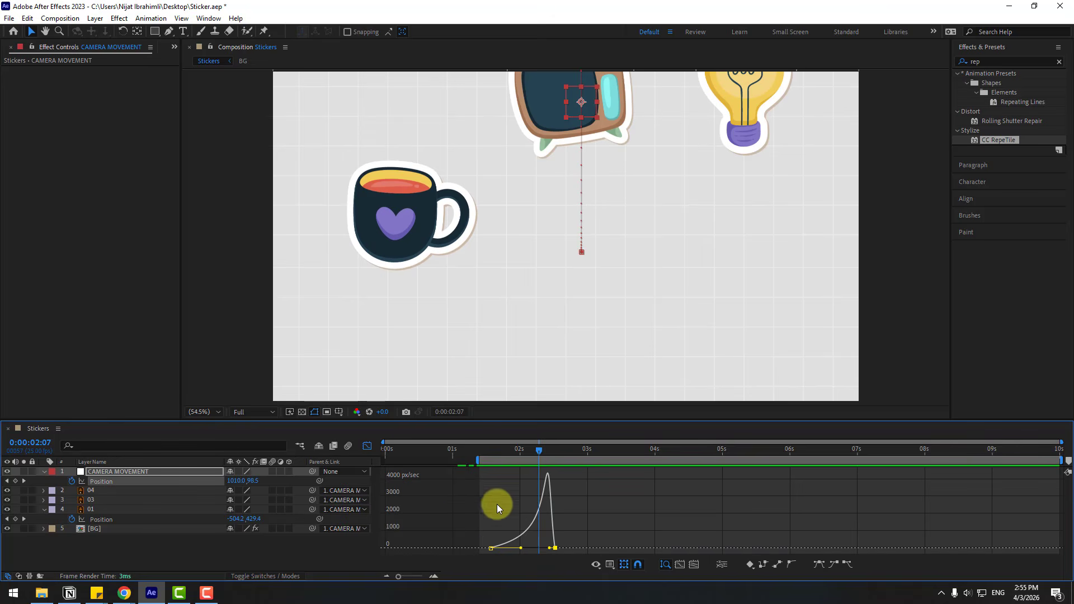
click(367, 447)
Reveal the cup layer 01's Scale property and add a Scale keyframe at 0:00:01:14.
drag(516, 452, 528, 451)
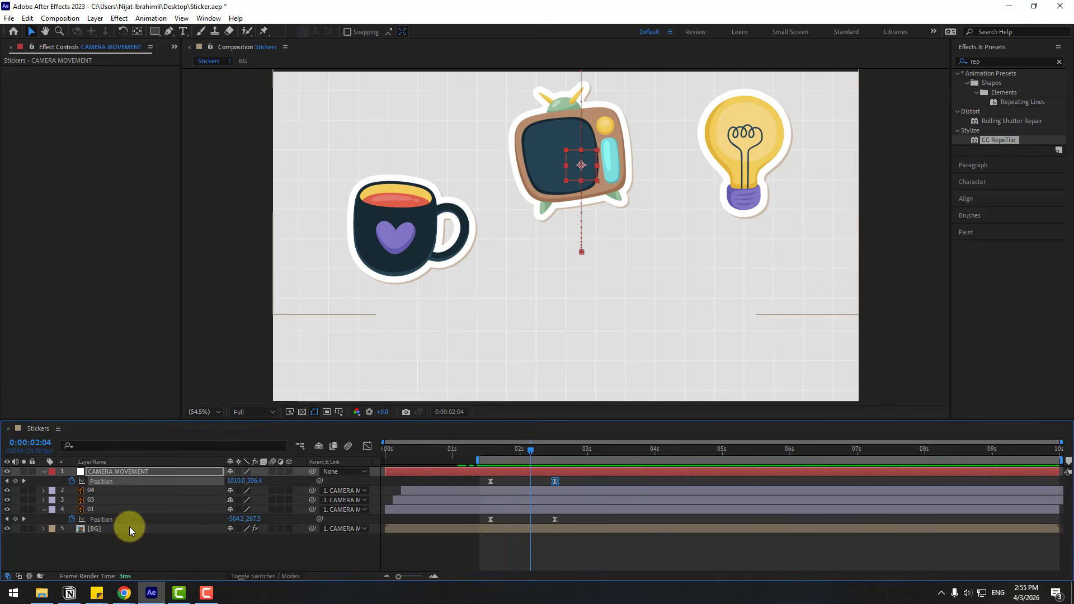
click(92, 511)
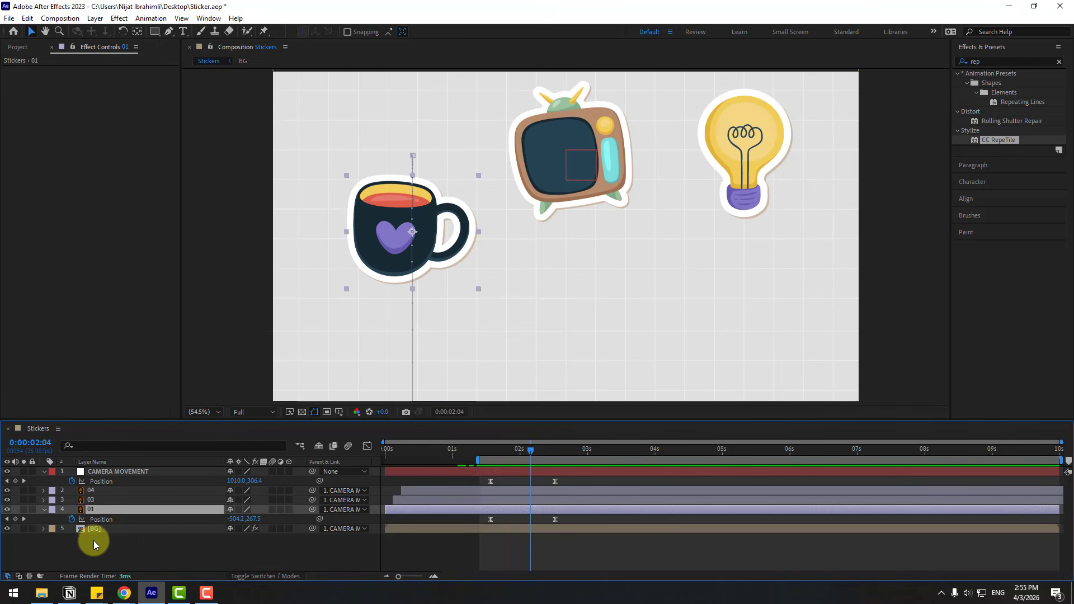
key(shift+s)
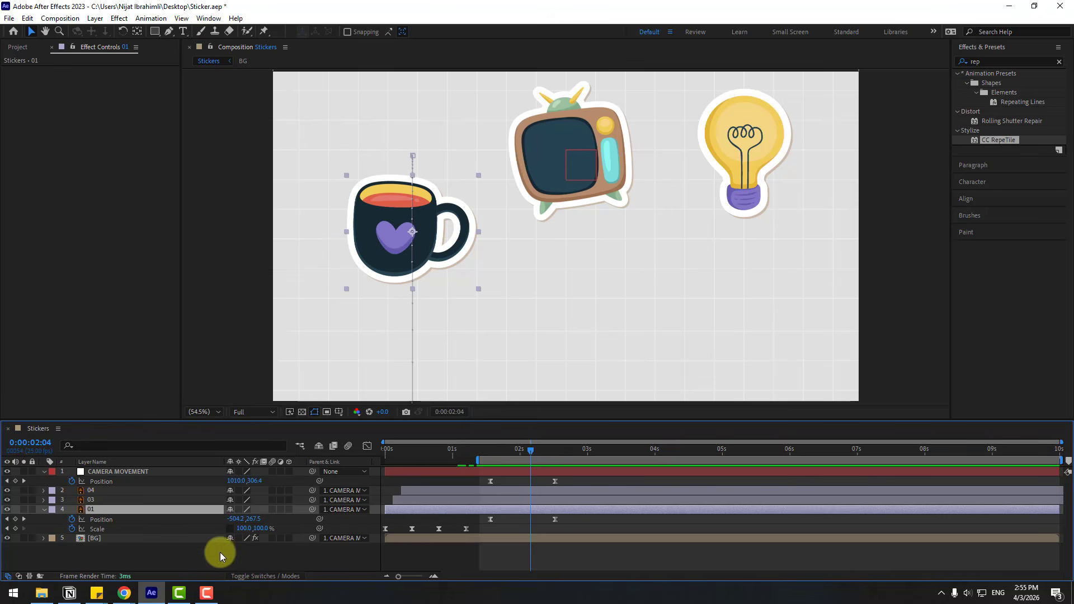
drag(486, 449, 490, 454)
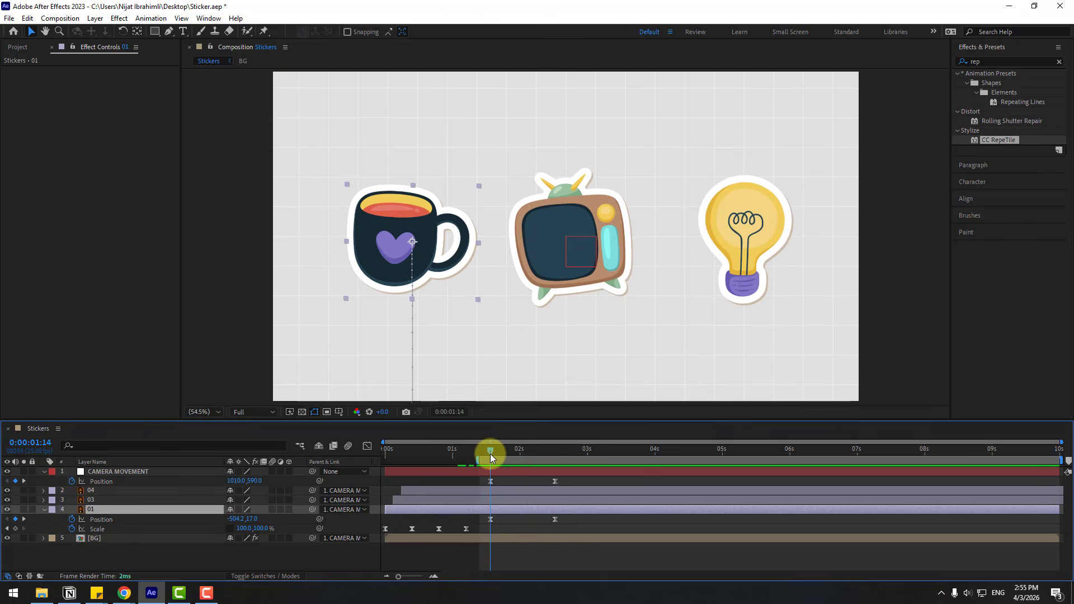
click(15, 529)
Stretch the cup with a Scale keyframe of 38, 124%, move that keyframe to 0:00:02:13, and preview the stretch.
drag(478, 454, 533, 451)
mouse_move(244, 529)
mouse_down()
mouse_move(217, 533)
mouse_move(270, 526)
mouse_move(235, 528)
mouse_up()
click(547, 532)
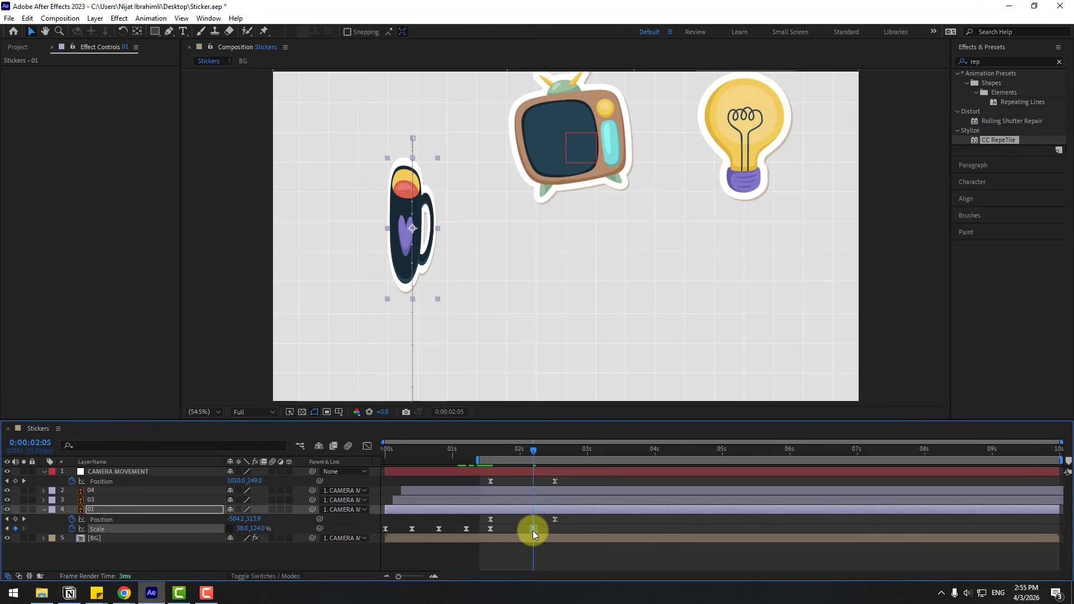
drag(533, 531, 553, 529)
key(space)
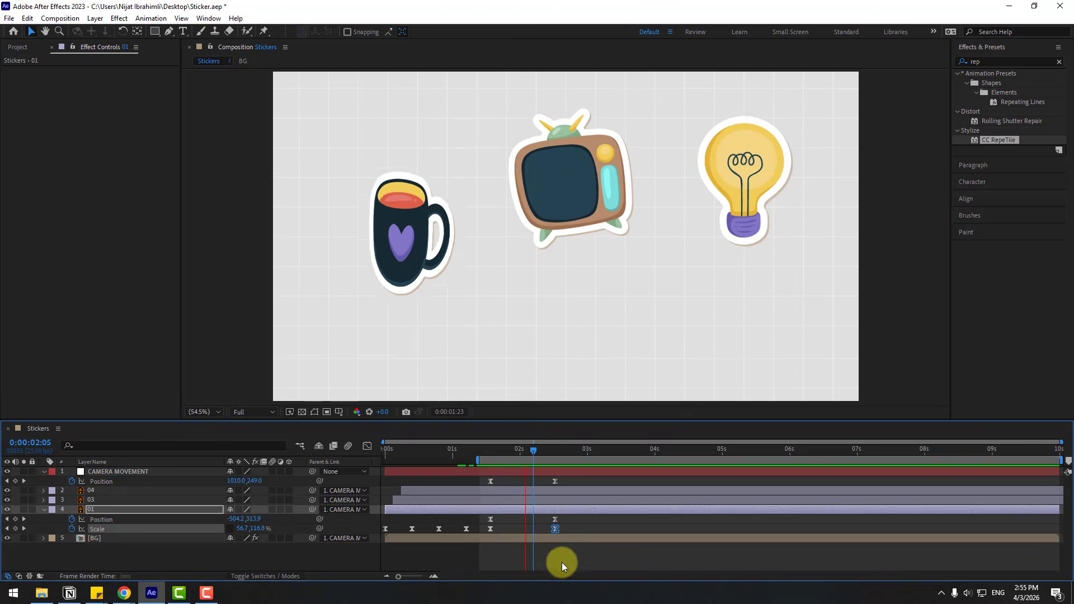
key(space)
Move the last Position and Scale keyframes of the null and layer 01 earlier to about 0:00:02:06 and preview.
drag(570, 478, 549, 528)
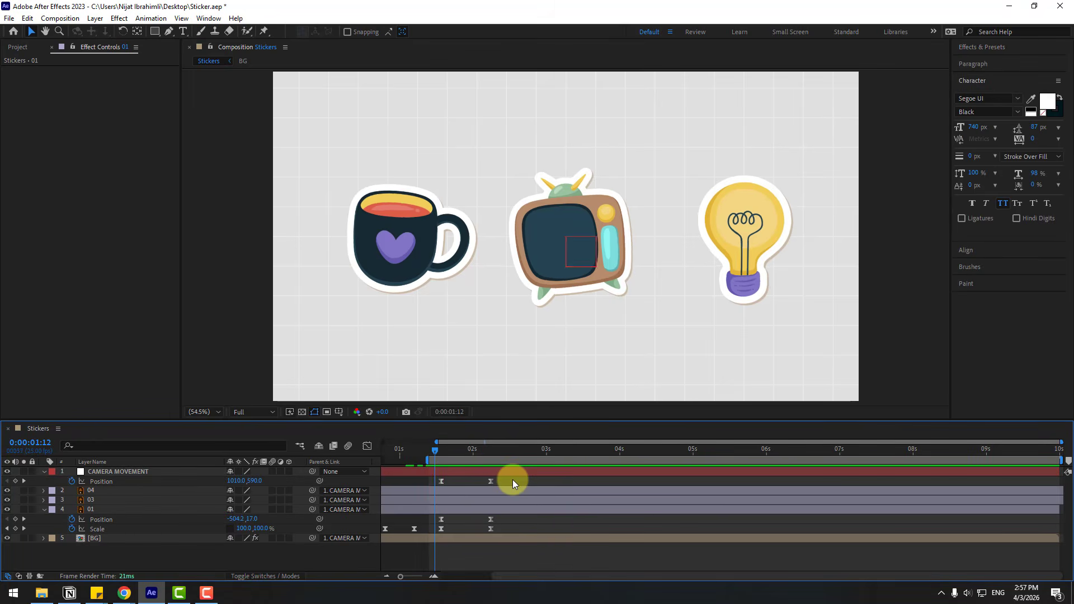
key(space)
key(space)
Add a text layer with the letter Y above the stickers and fill it with the cup's sampled dark navy colour.
click(183, 31)
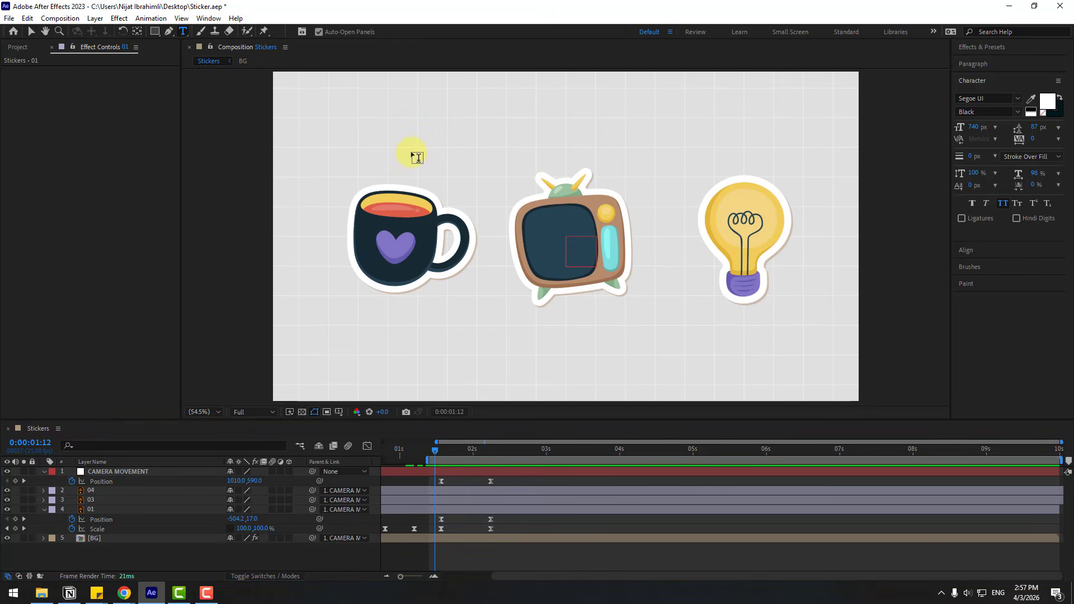
click(411, 151)
text(Y)
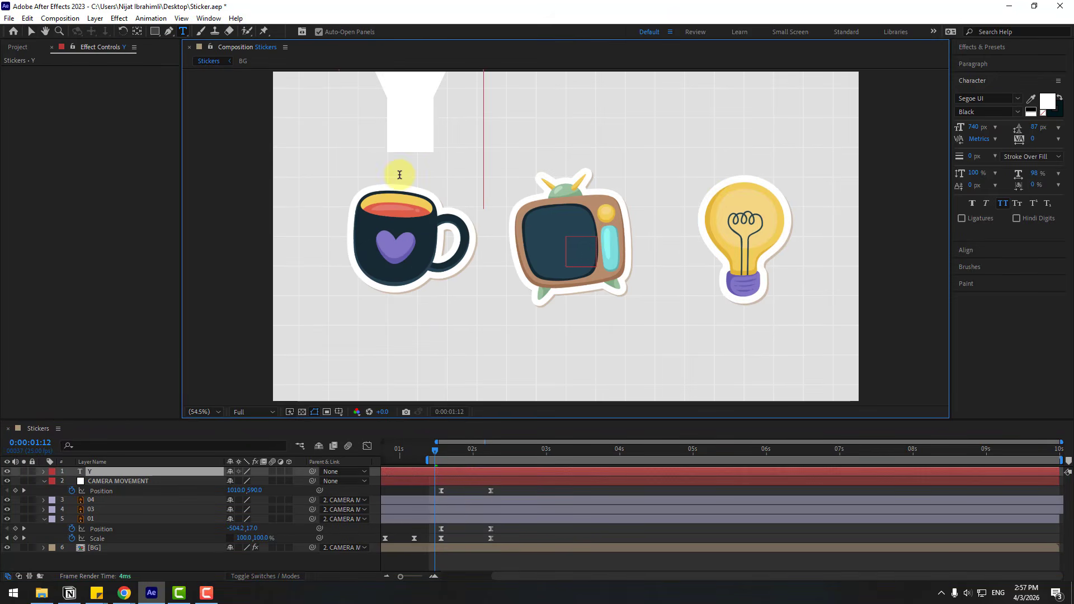
click(31, 32)
drag(479, 165, 573, 232)
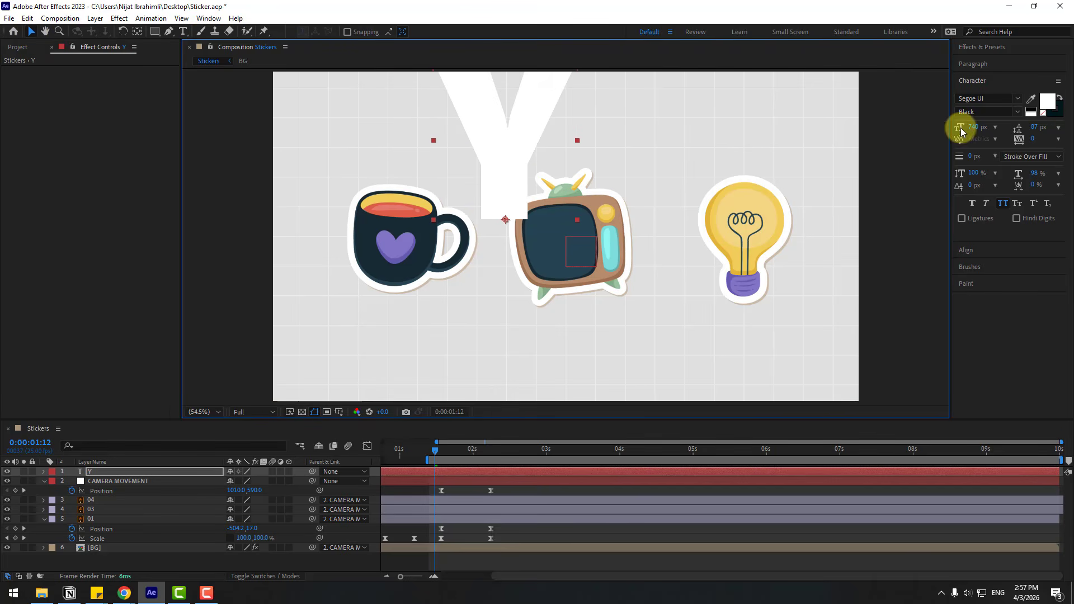
click(1033, 102)
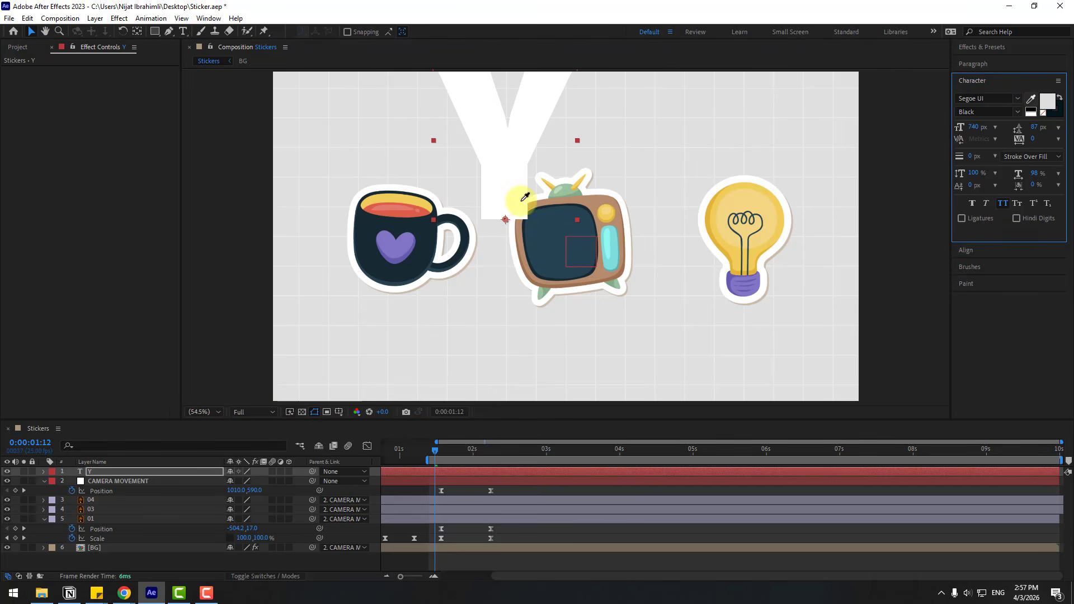
click(432, 227)
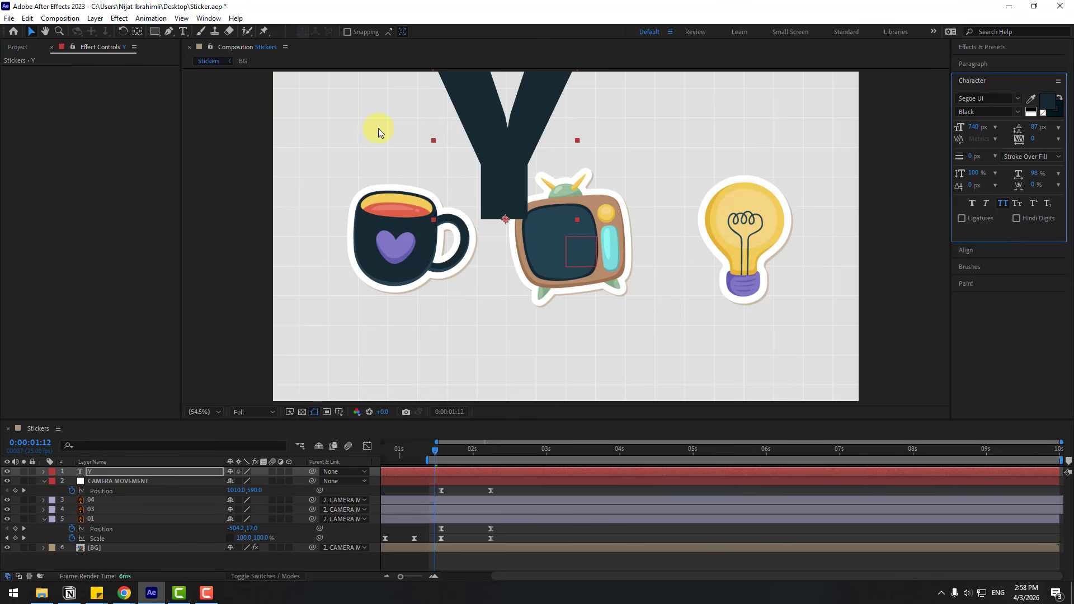
Place the Y over the stretched cup at 0:00:02:15 and shift its layer to start at that time.
click(517, 450)
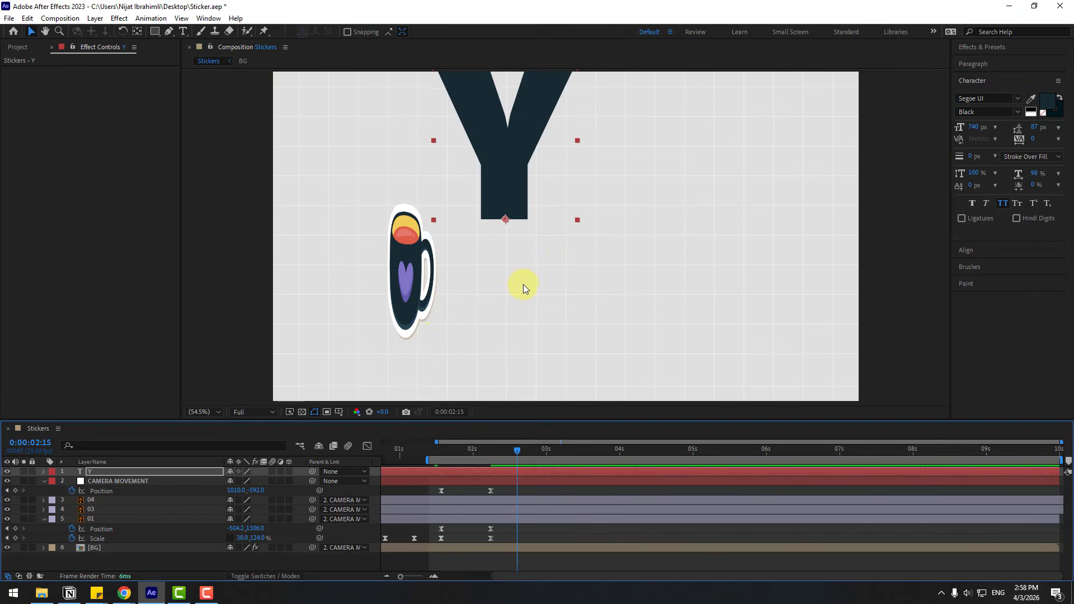
drag(503, 196, 405, 314)
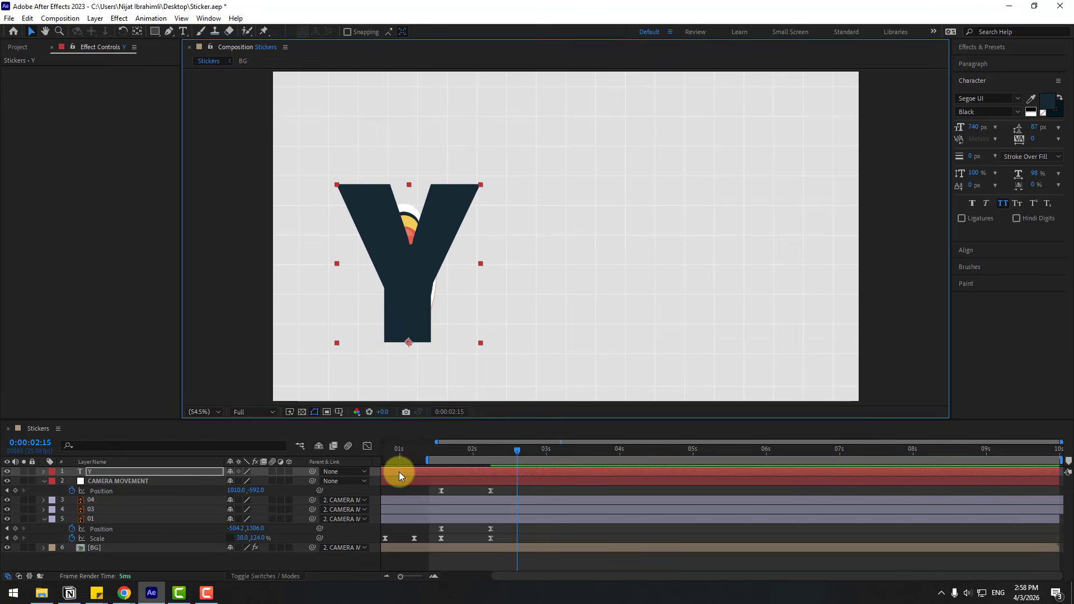
drag(399, 471, 585, 475)
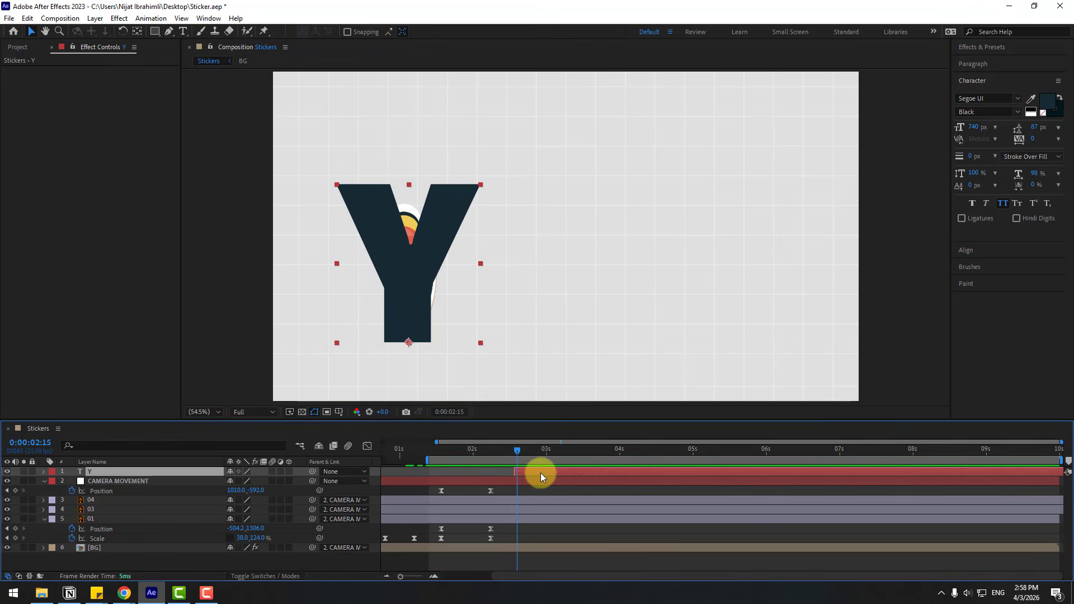
Keyframe the Y layer's Scale at 100, 0% at 0:00:02:15 and 80, 120% at 0:00:03:00.
key(s)
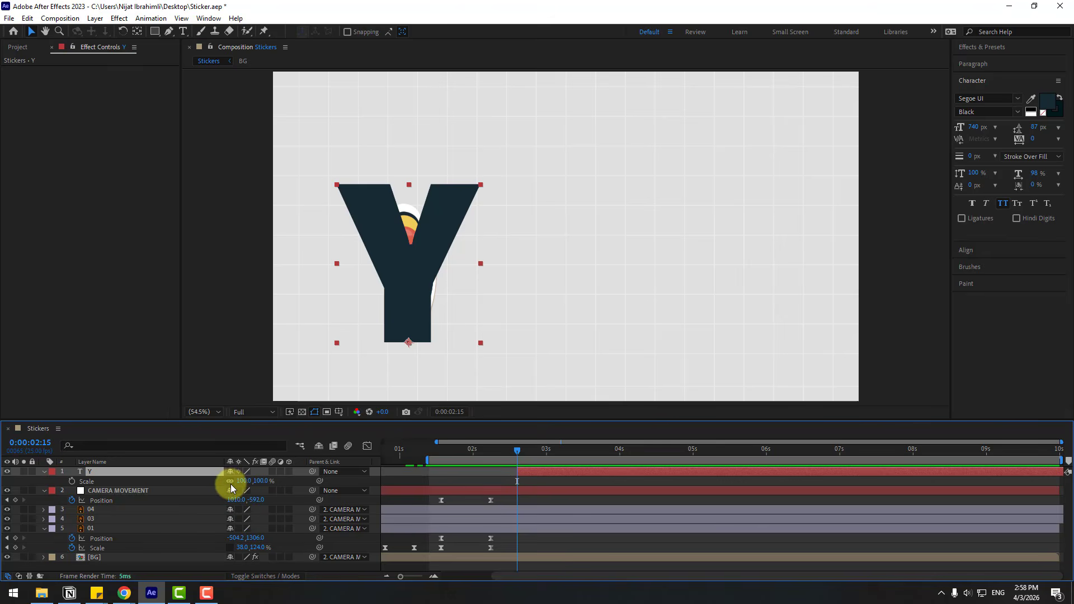
click(69, 482)
drag(261, 487, 256, 496)
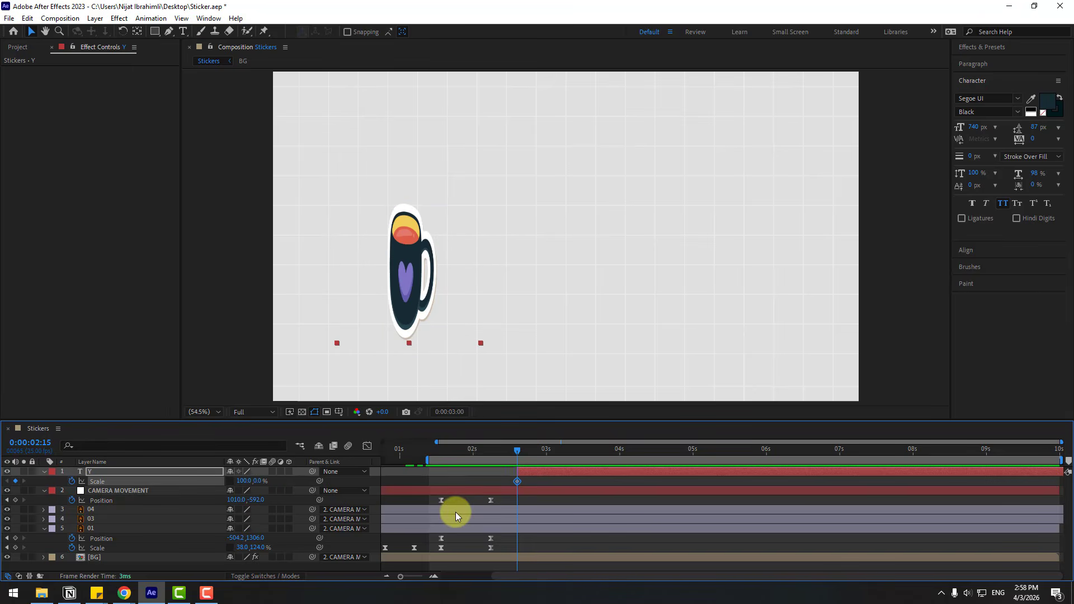
key(shift+Page_Down)
click(264, 482)
text(12)
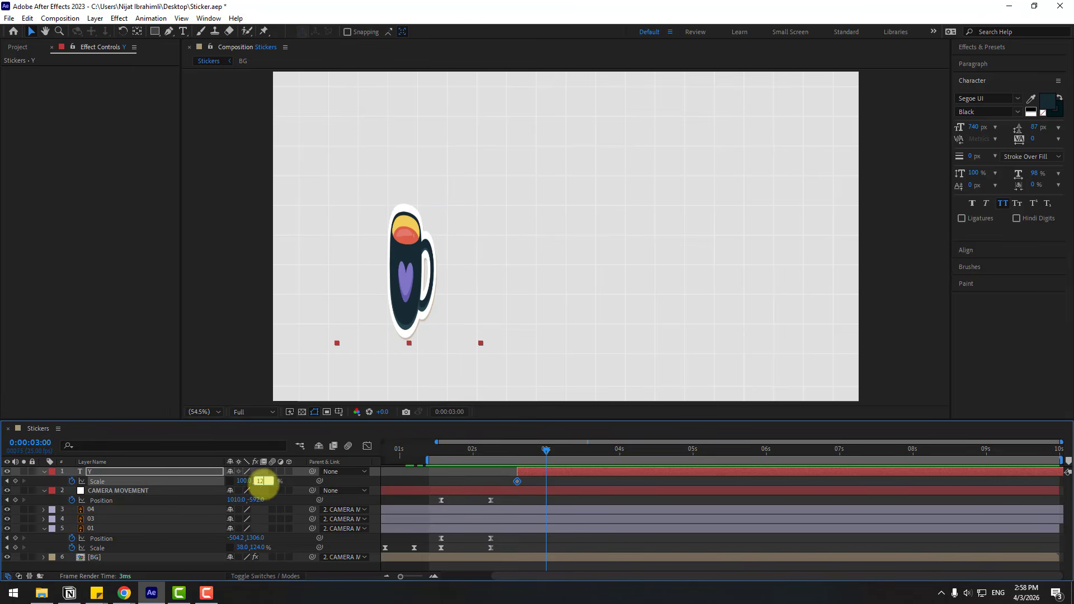
text(0)
key(Return)
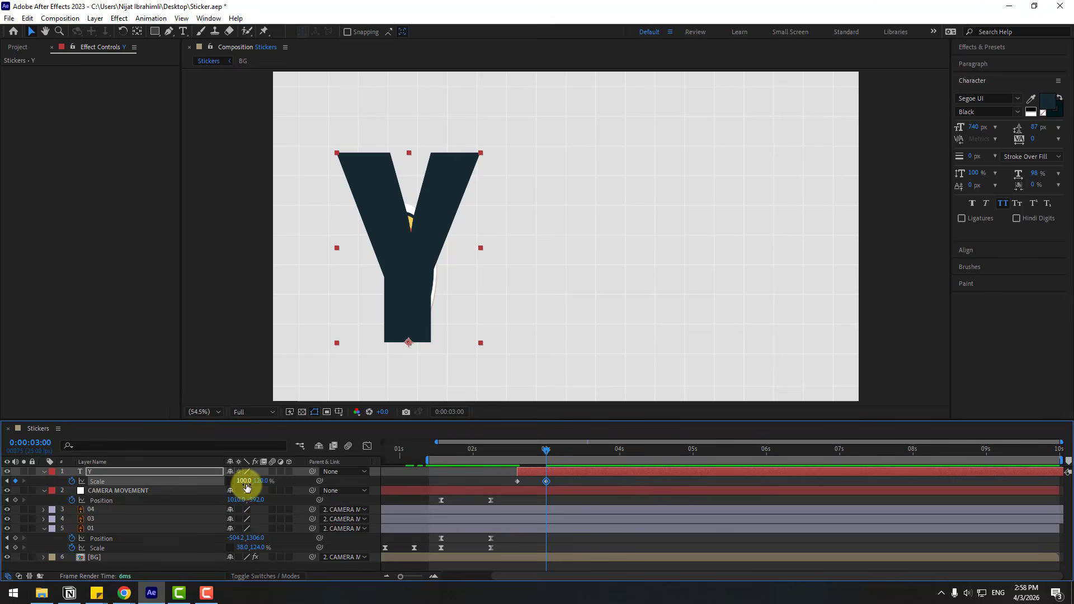
key(Return)
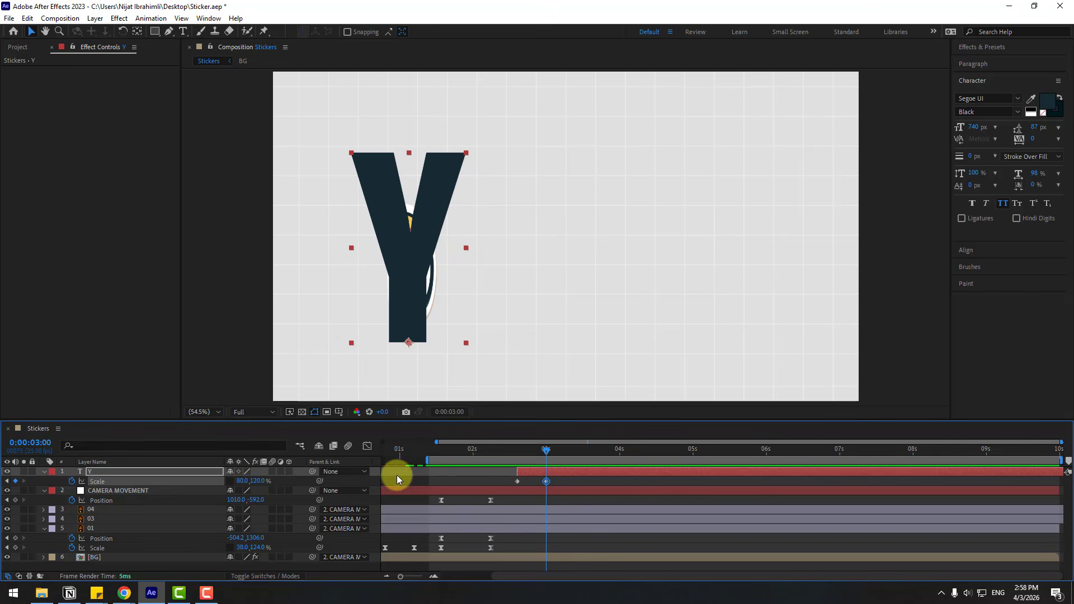
Add Y Scale keyframes of 110, 90% at 0:00:03:10 and 95, 105% at 0:00:03:20.
key(shift+Page_Down)
click(242, 481)
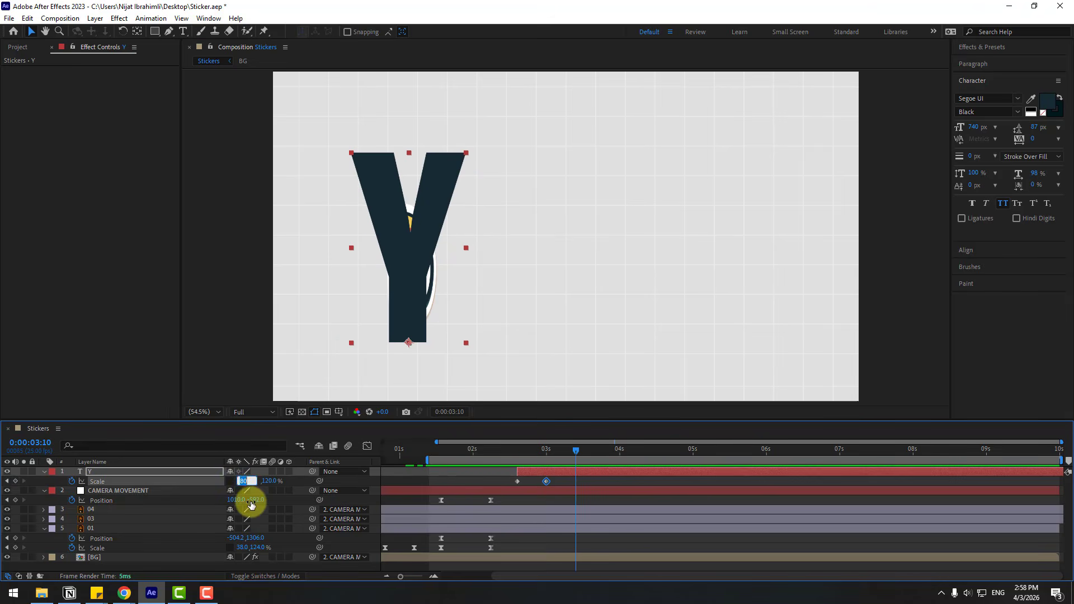
key(Return)
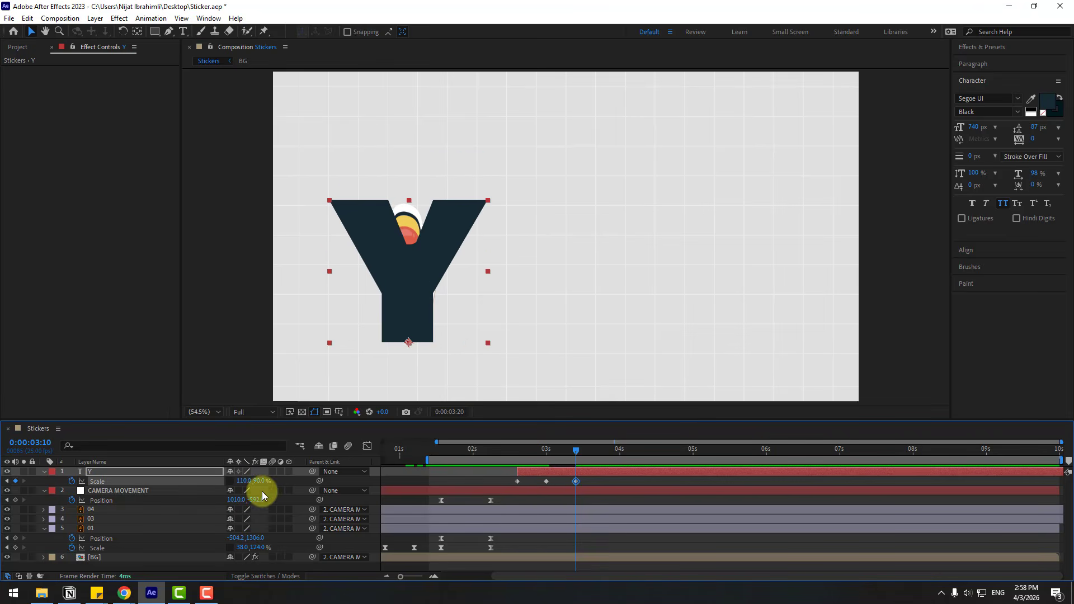
click(242, 481)
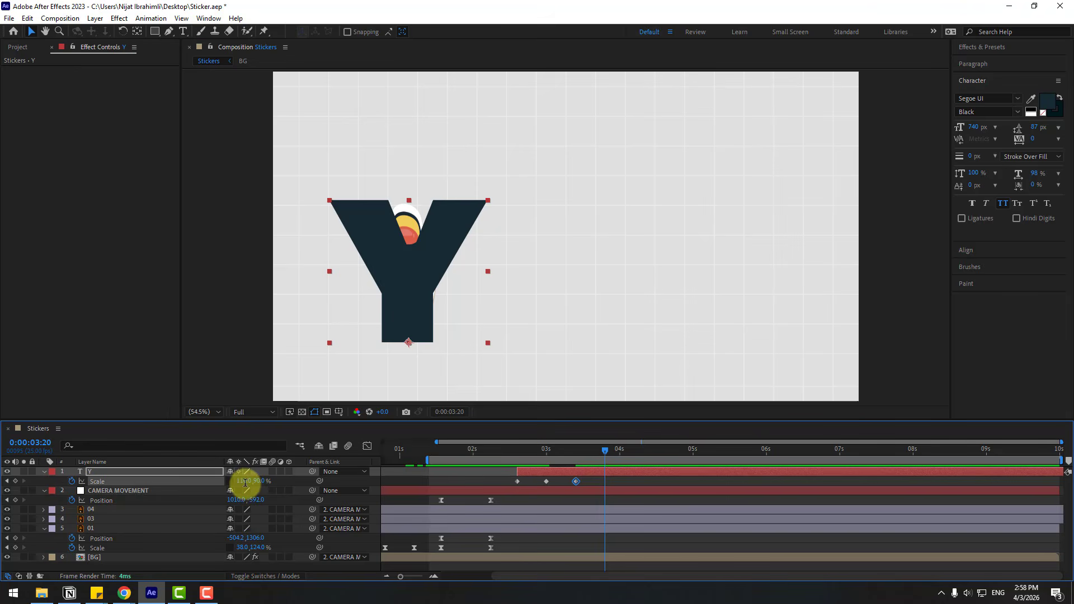
text(95)
key(Return)
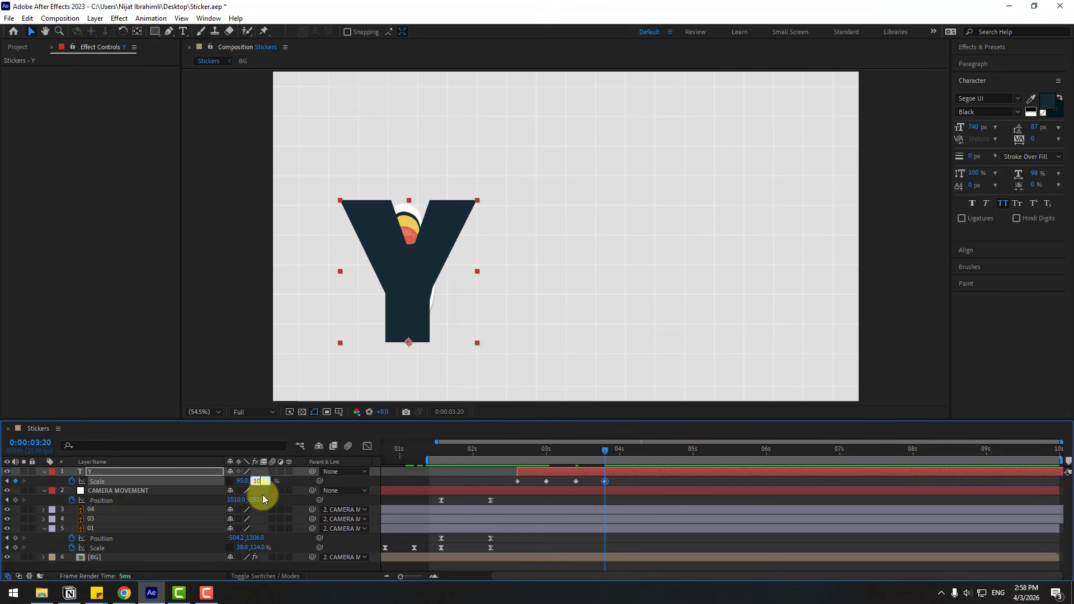
key(Return)
Add Y Scale keyframes of 102, 98% at 0:00:04:05 and 100, 100% at 0:00:04:15.
key(shift+Page_Down)
click(243, 482)
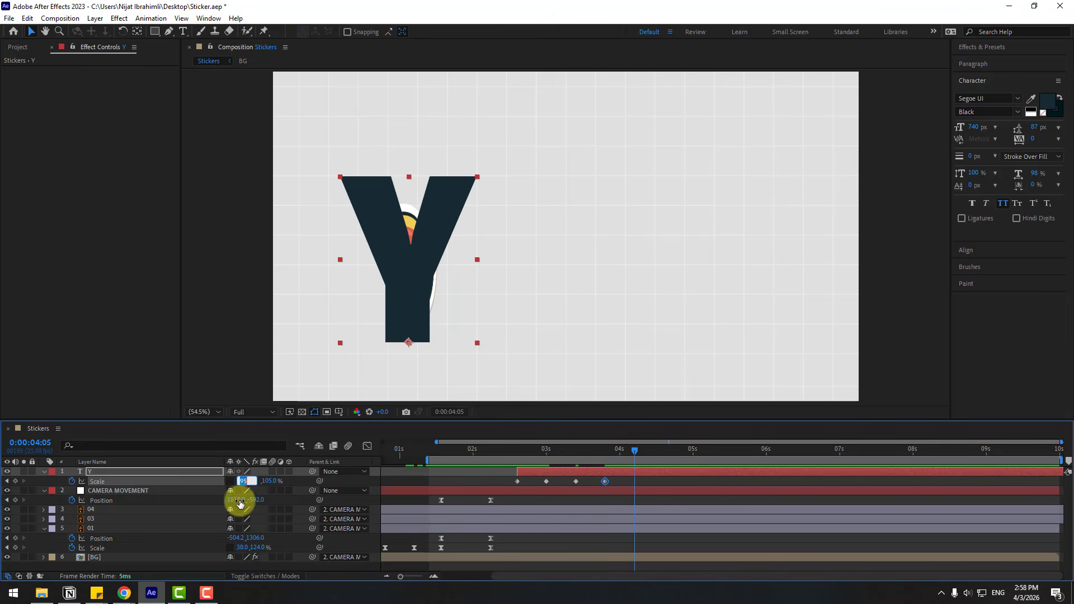
key(Return)
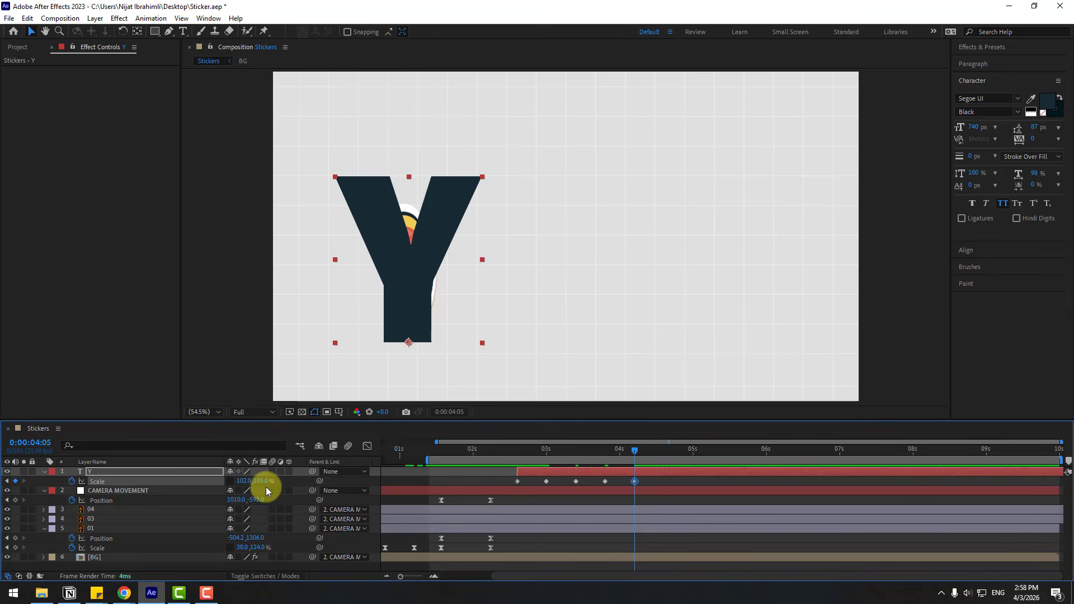
text(98)
key(Return)
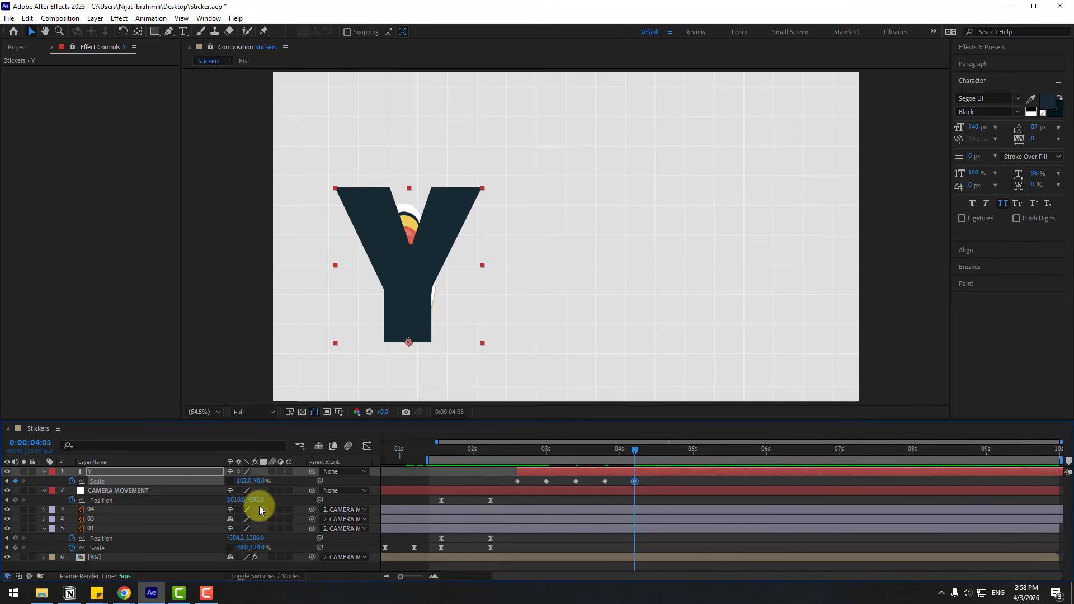
key(Return)
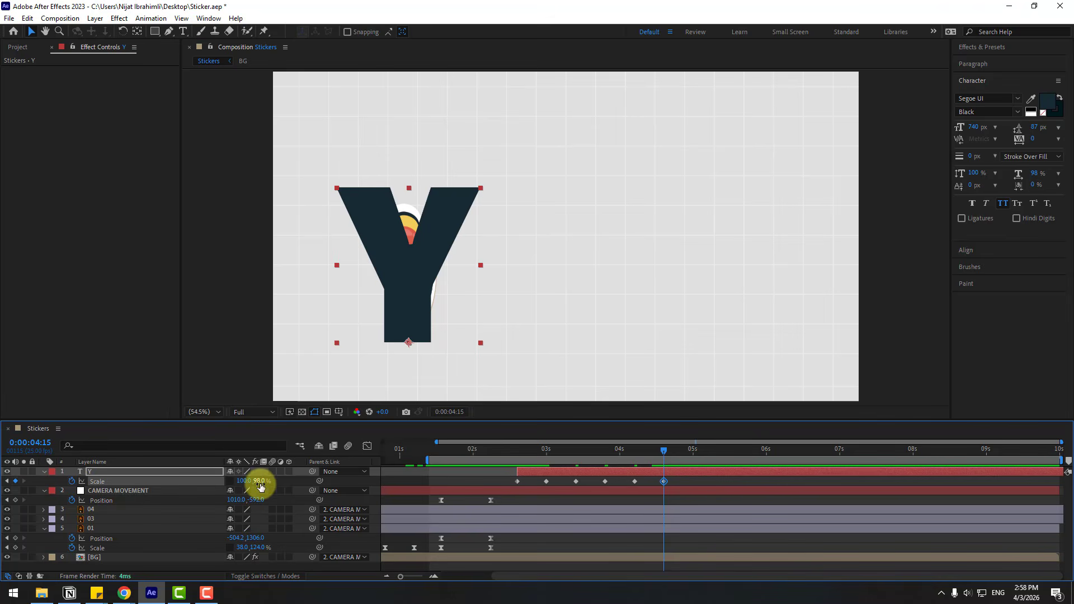
click(262, 481)
text(100)
key(Return)
Apply Easy Ease to all six of the Y layer's Scale keyframes.
drag(677, 483, 516, 486)
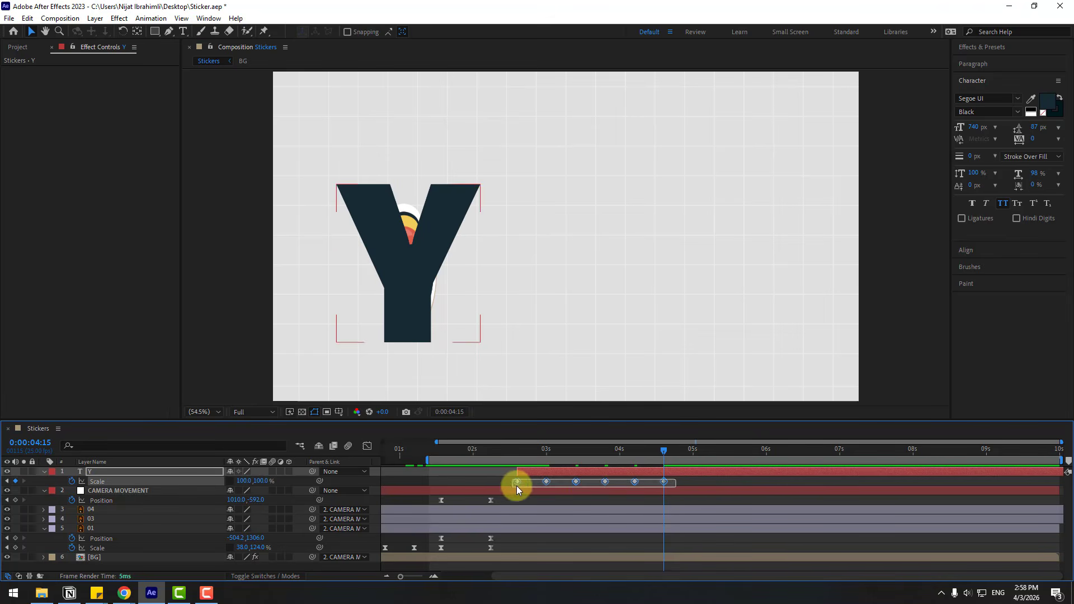
right_click(517, 483)
mouse_move(615, 474)
click(678, 511)
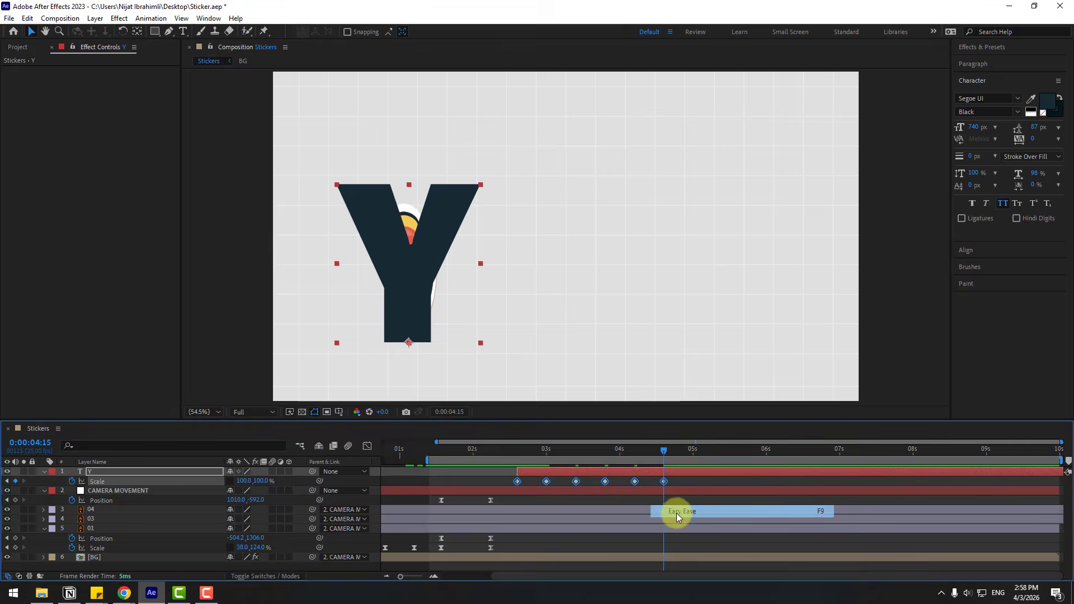
Compress the Y's Scale keyframes proportionally so the last one falls at about 0:00:03:19.
mouse_move(476, 451)
mouse_down()
mouse_move(515, 472)
mouse_move(477, 455)
mouse_move(508, 456)
mouse_move(491, 456)
mouse_up()
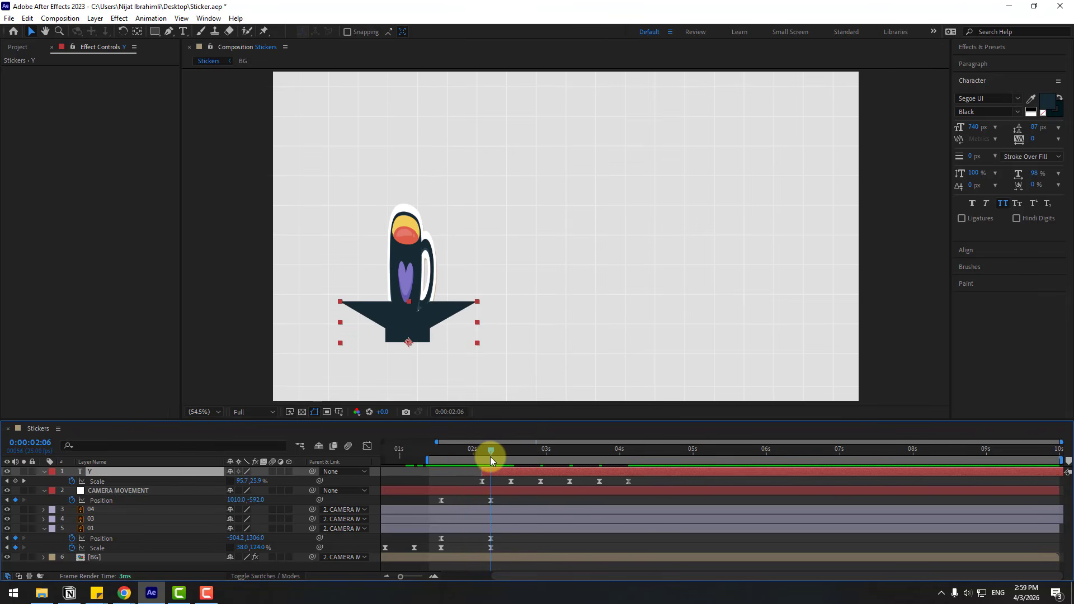
drag(651, 481, 509, 482)
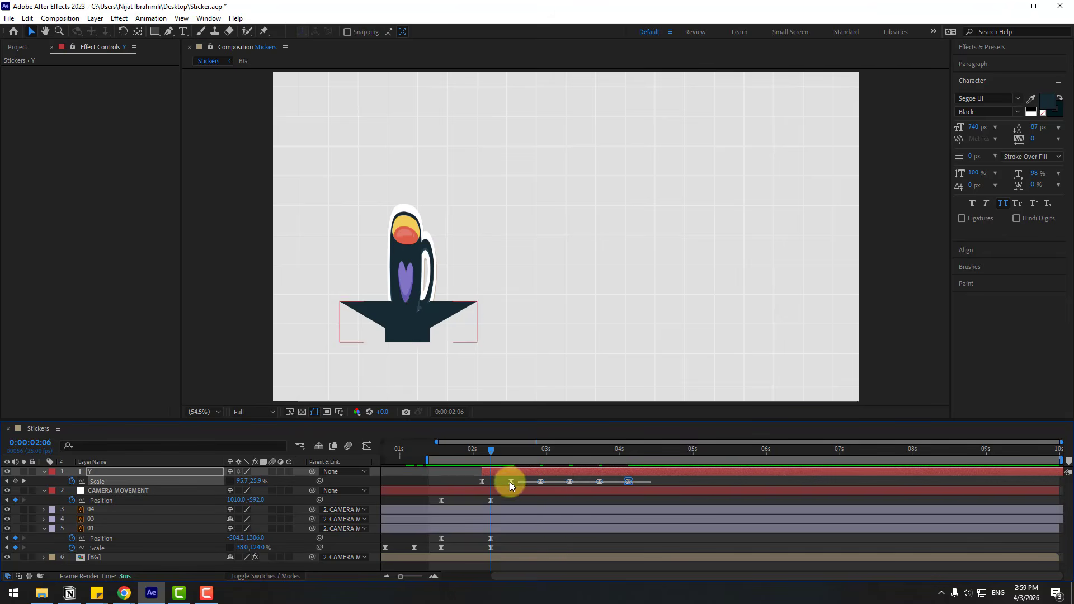
drag(627, 482, 602, 483)
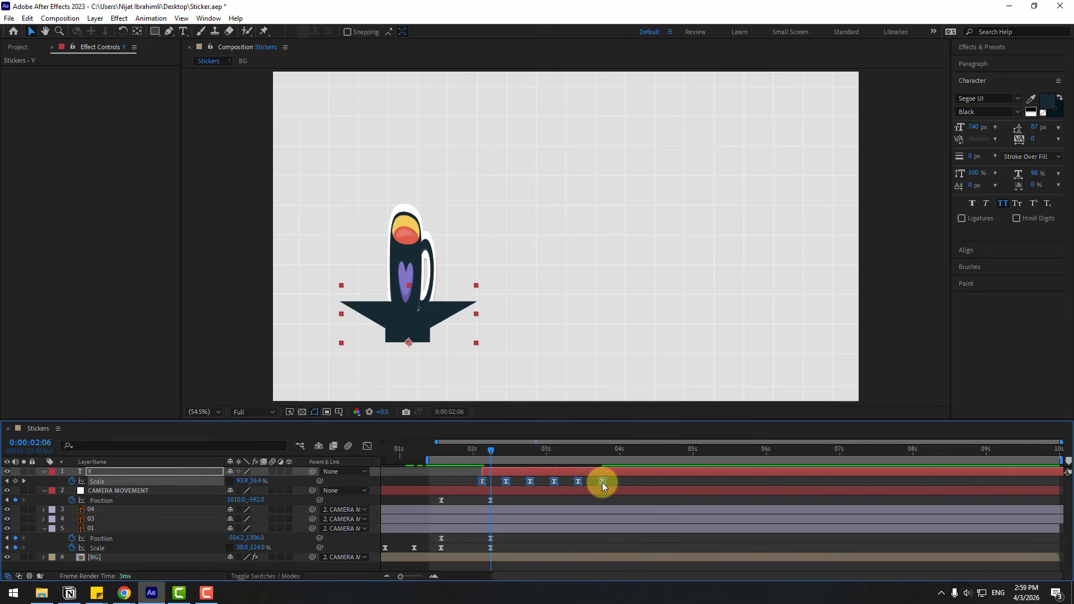
Split the cup layer 01 at 0:00:02:06.
click(87, 528)
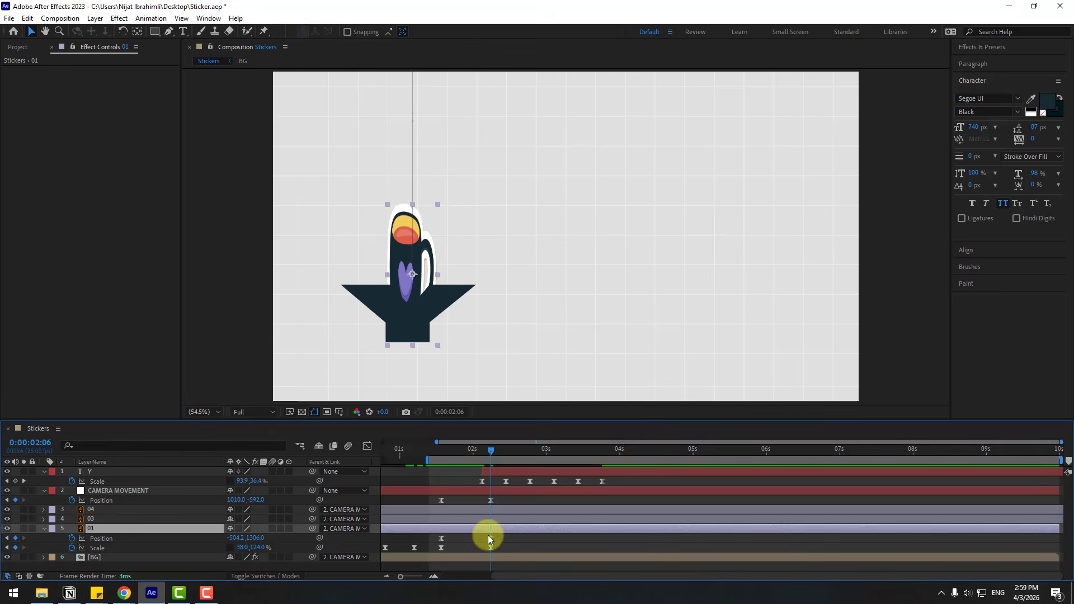
click(27, 17)
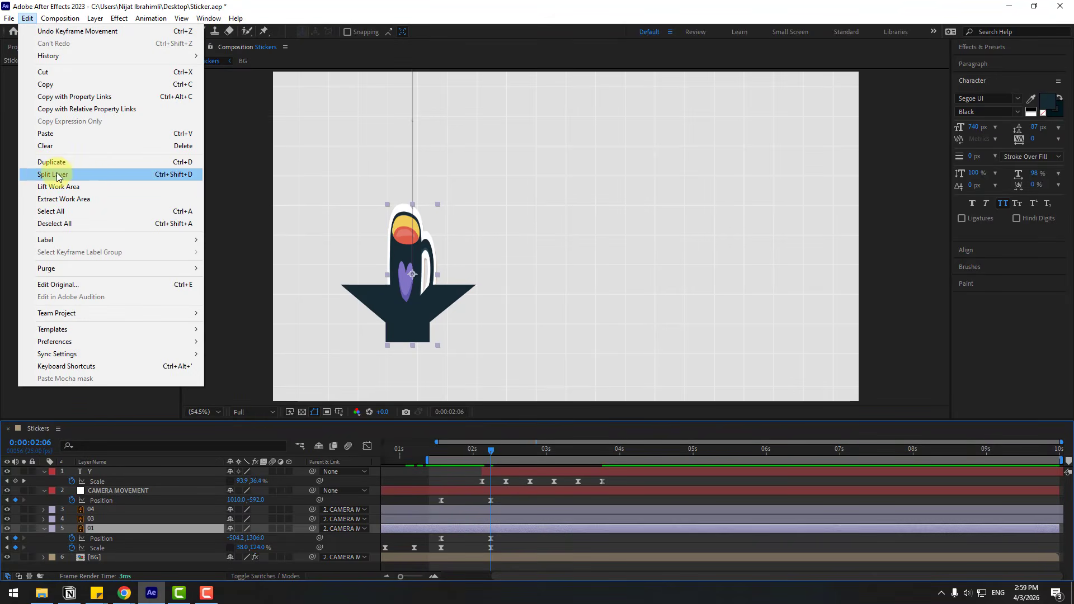
click(171, 177)
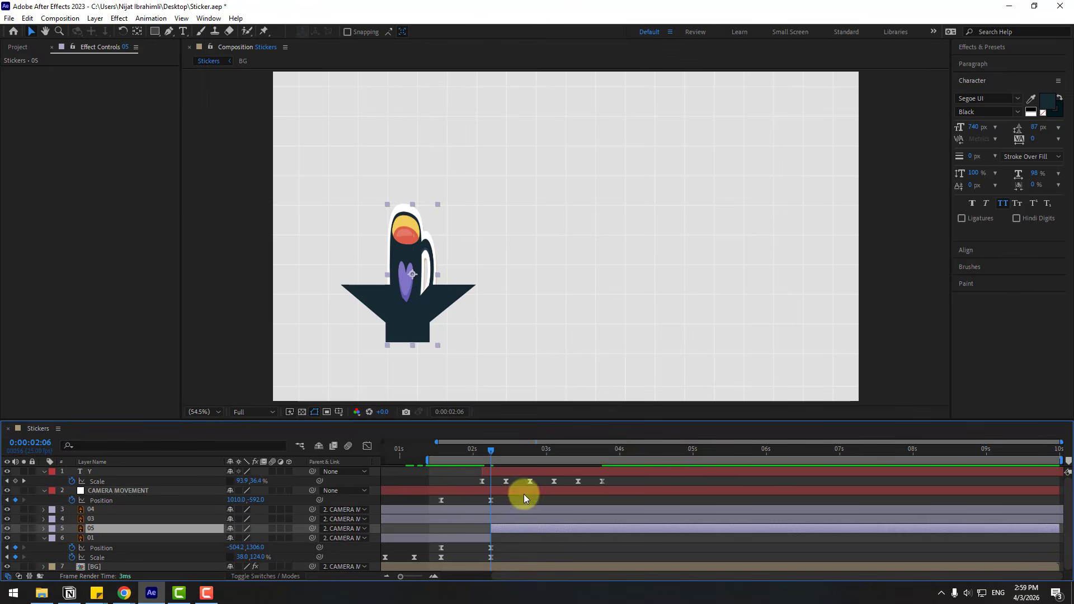
Preview the cup-to-letter transition from 0:00:01:14.
click(468, 451)
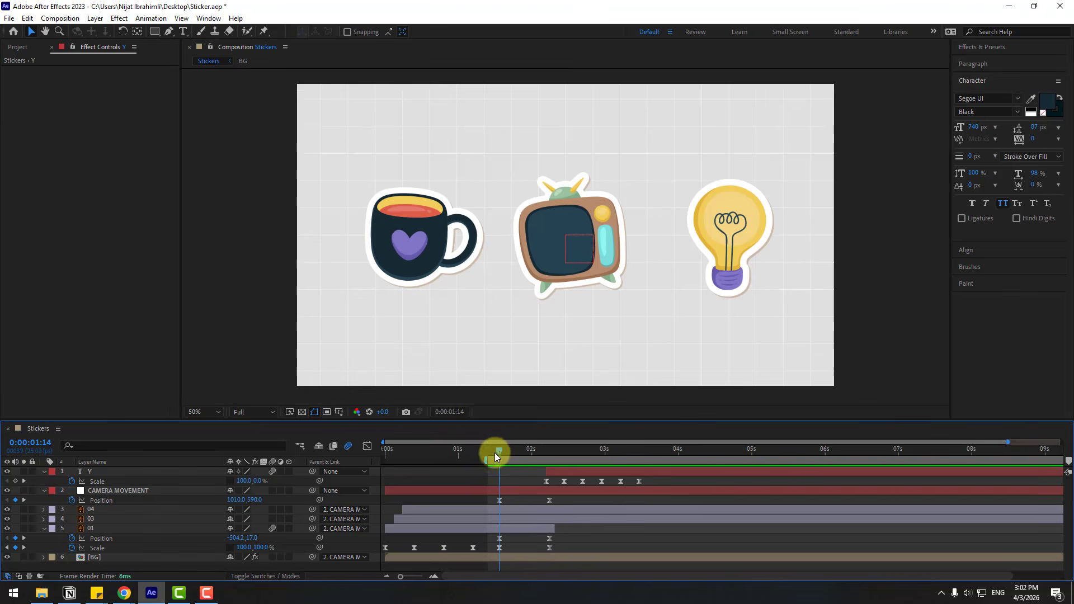
key(space)
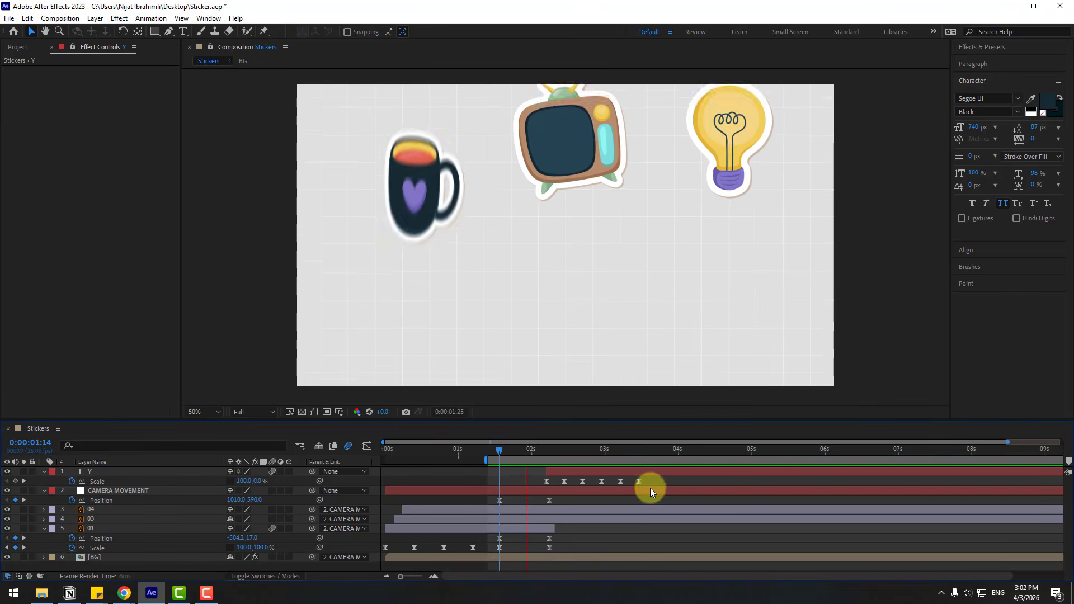
key(space)
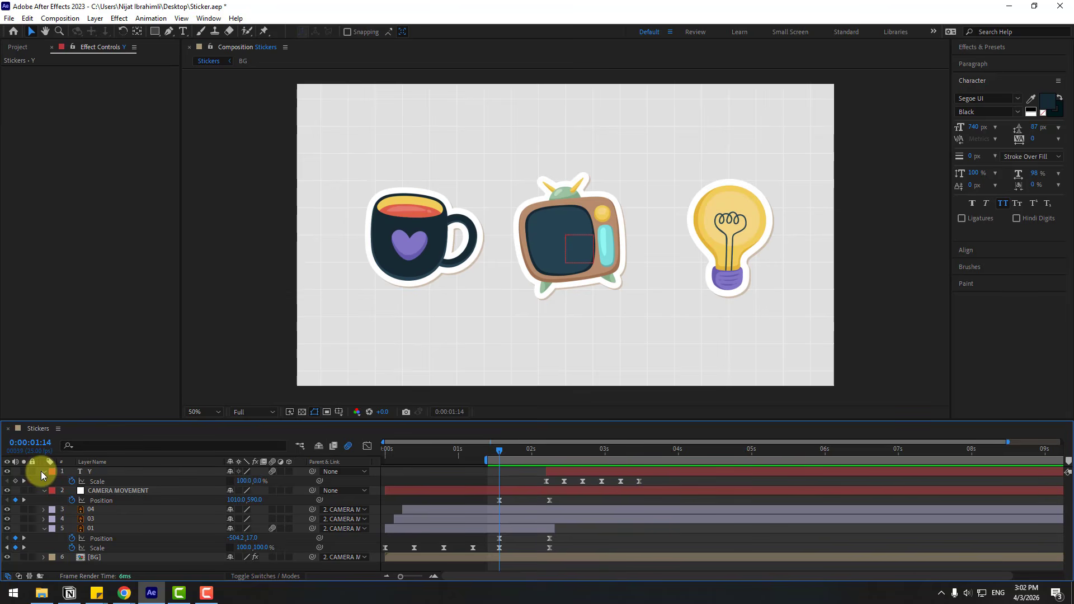
Copy cup layer 01's two Position keyframes onto TV layer 03 at 0:00:01:14 and set their horizontal position to -12.2.
click(42, 471)
click(43, 481)
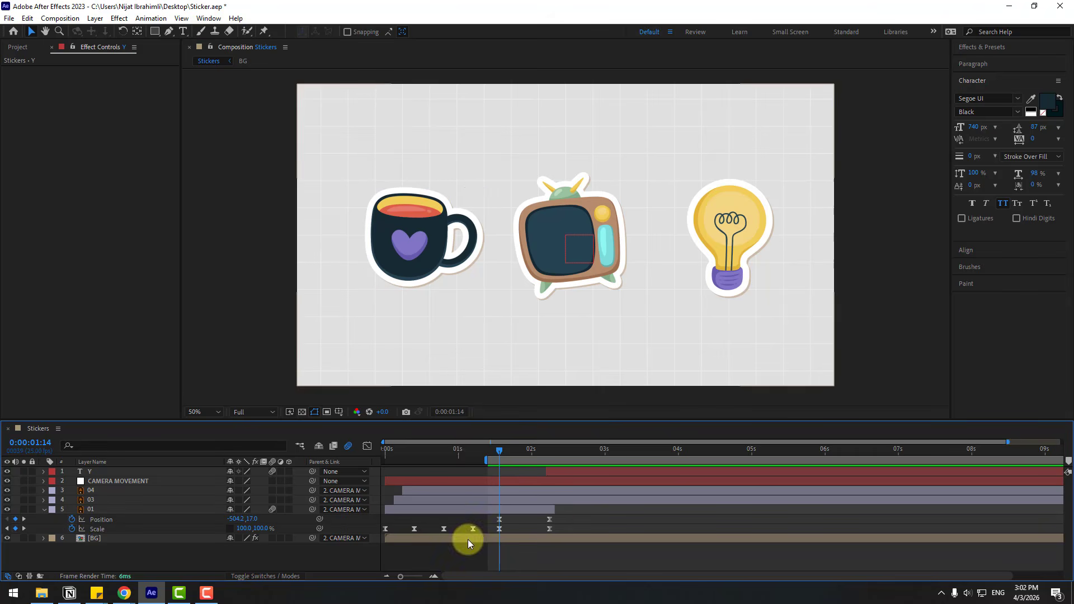
click(550, 520)
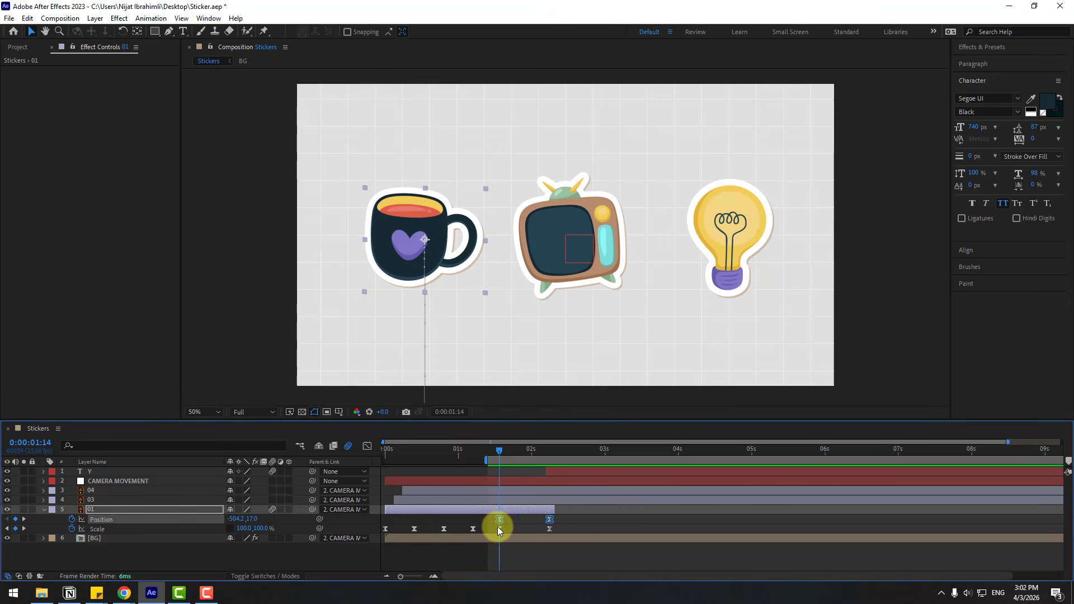
click(90, 500)
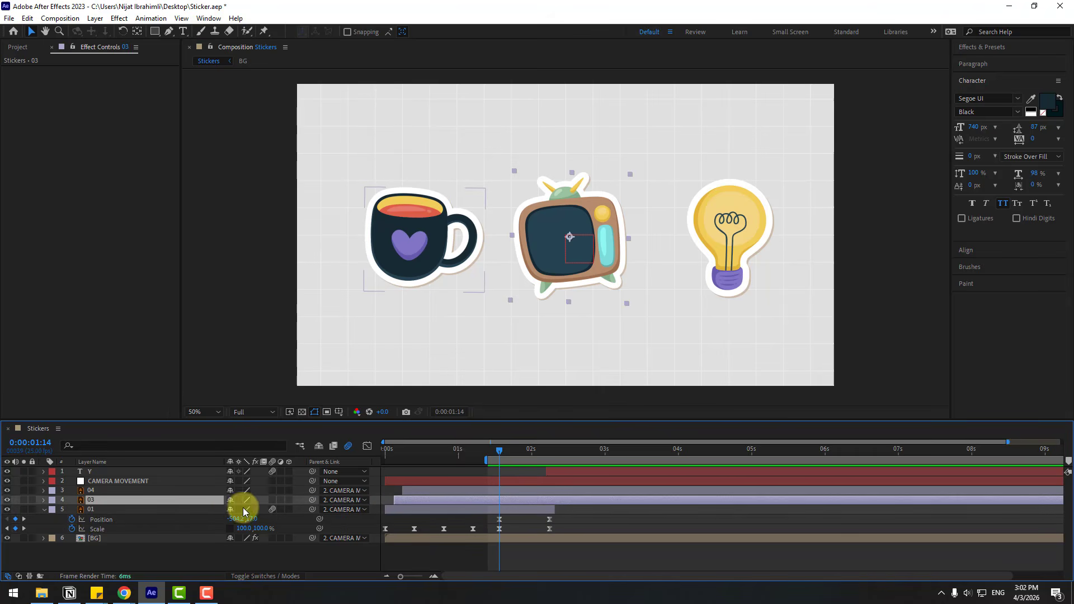
key(ctrl+v)
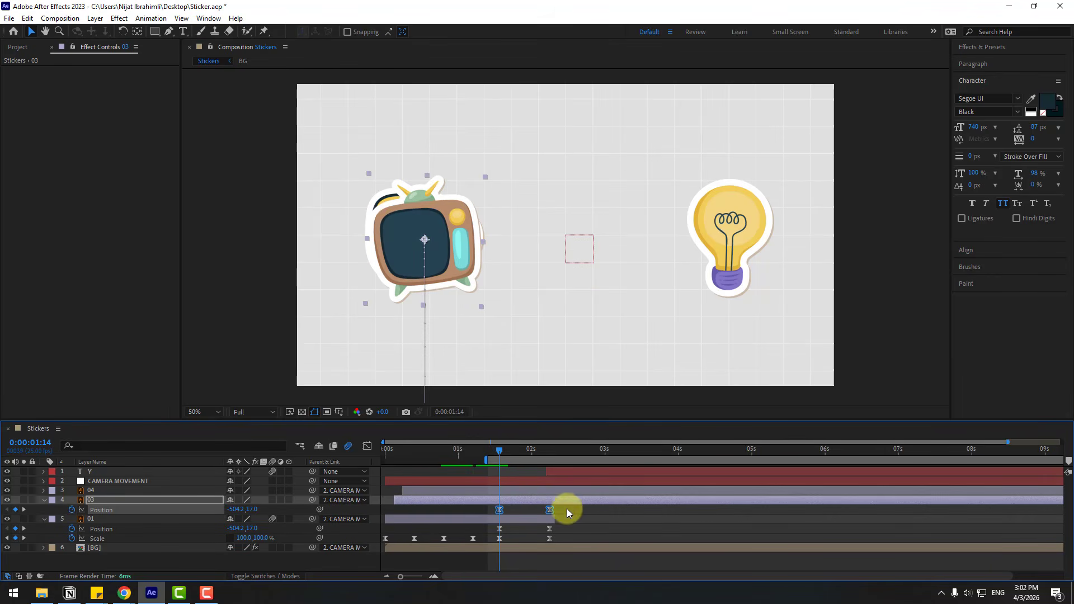
drag(233, 509, 510, 509)
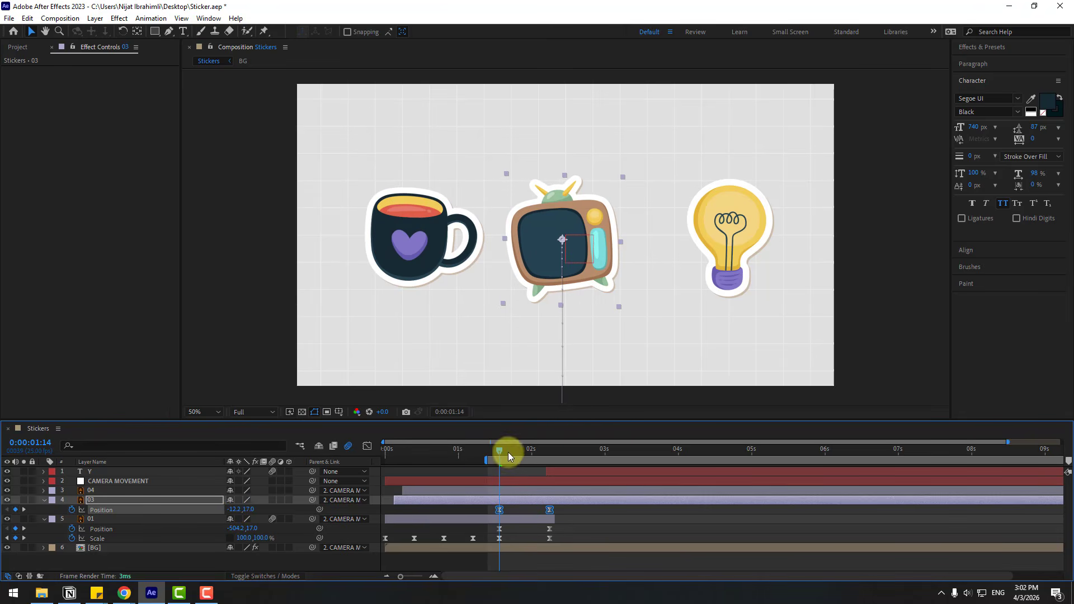
mouse_move(508, 452)
mouse_down()
mouse_move(560, 455)
mouse_move(498, 454)
mouse_up()
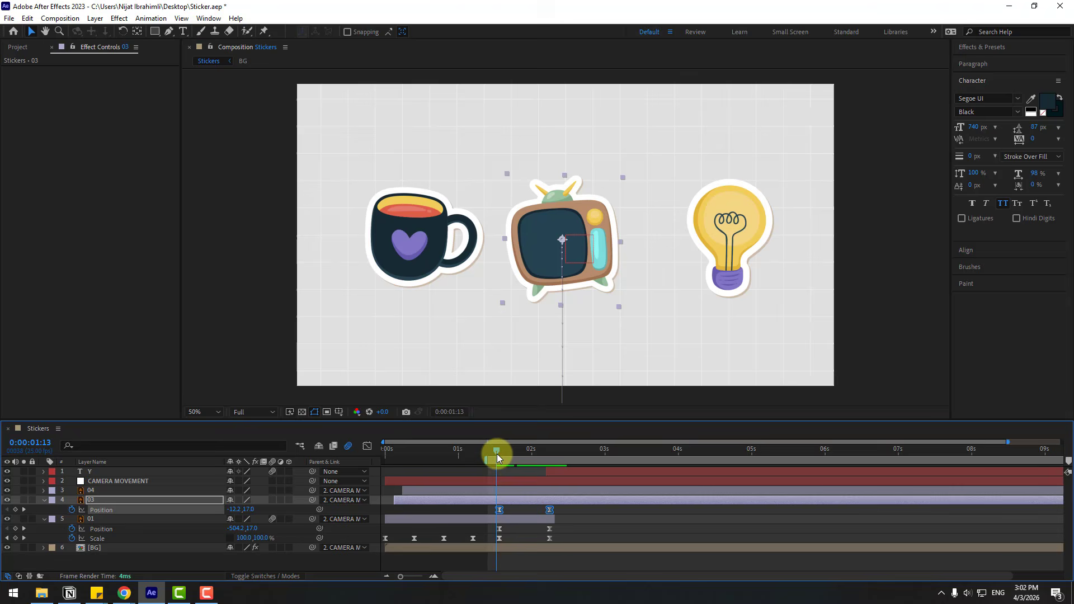
Paste the same two Position keyframes onto bulb layer 04 at 0:00:01:14 and set their horizontal position to 504.8.
click(92, 491)
key(ctrl+v)
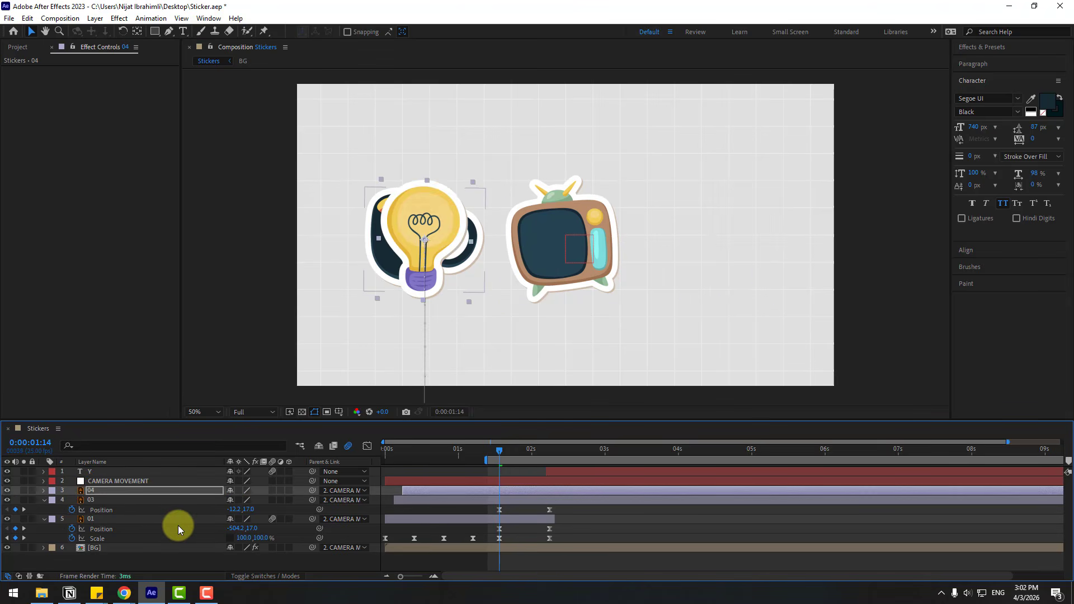
key(u)
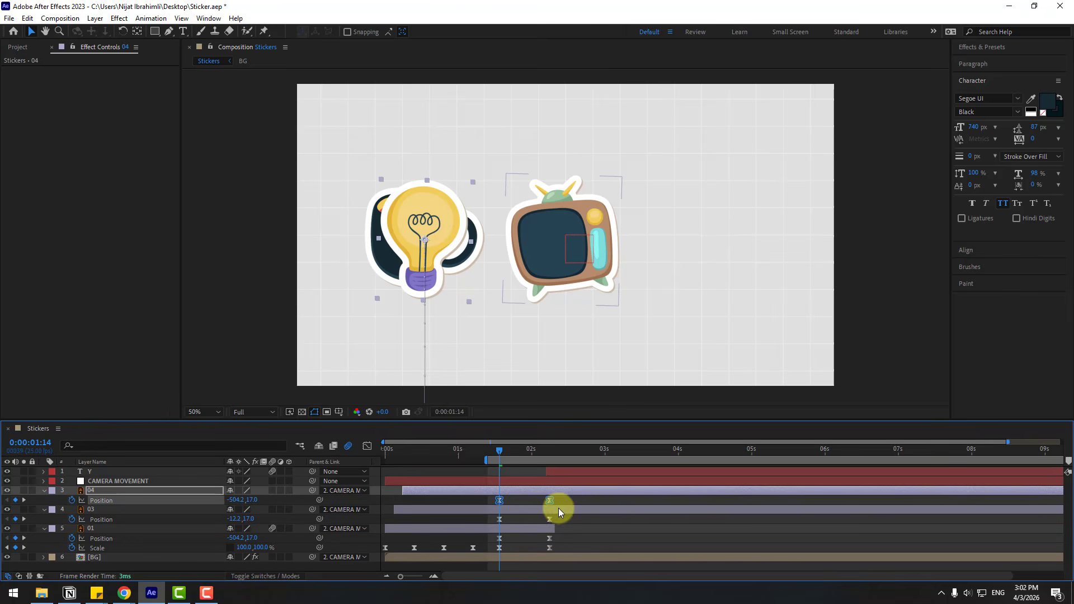
drag(563, 502, 474, 507)
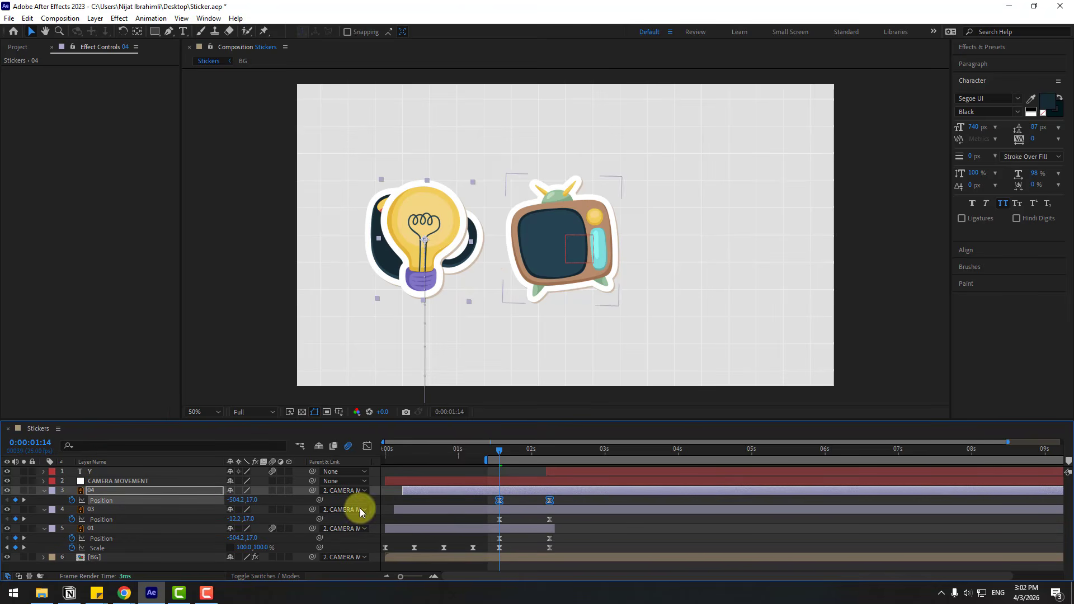
drag(235, 500, 810, 500)
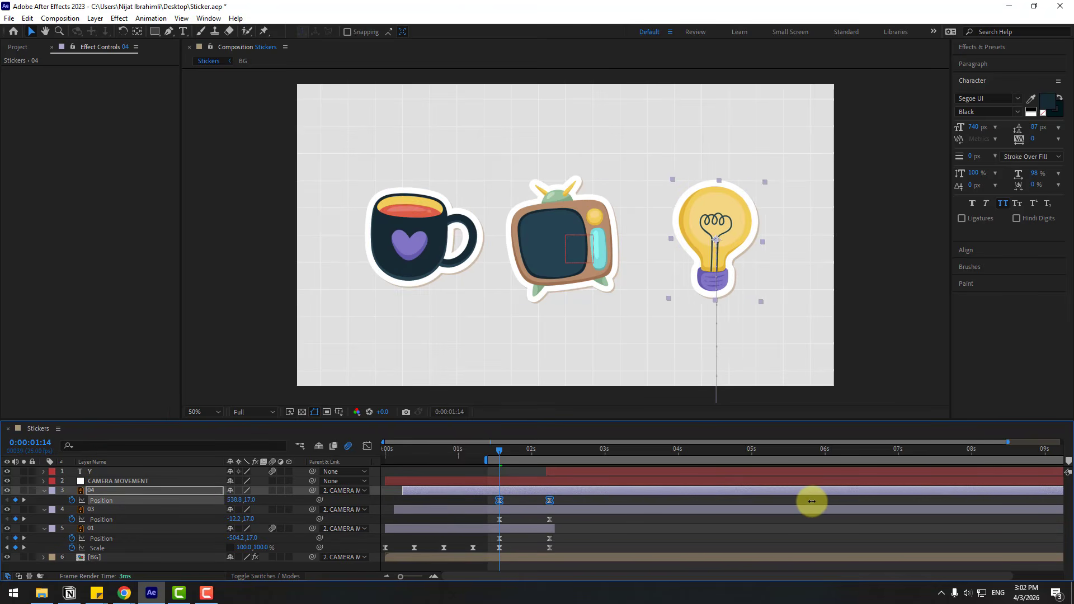
mouse_move(501, 456)
mouse_down()
mouse_move(554, 451)
mouse_move(499, 451)
mouse_up()
Keyframe layer 03's Scale at 0:00:01:14, unlink its proportions, and narrow it to 43 by 100% at 0:00:02:06.
click(506, 510)
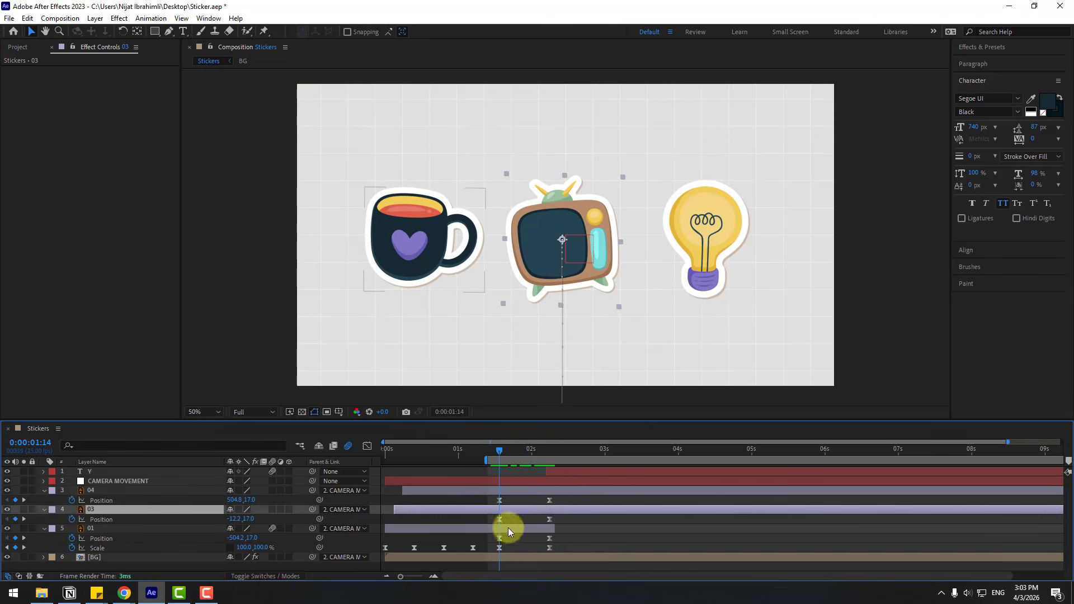
click(96, 509)
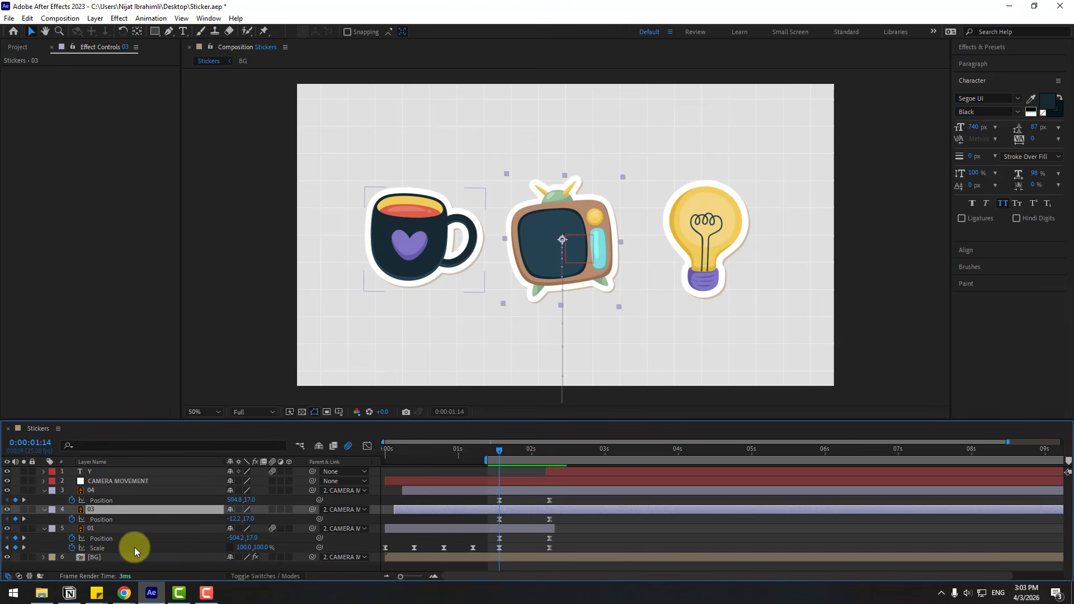
key(ctrl+v)
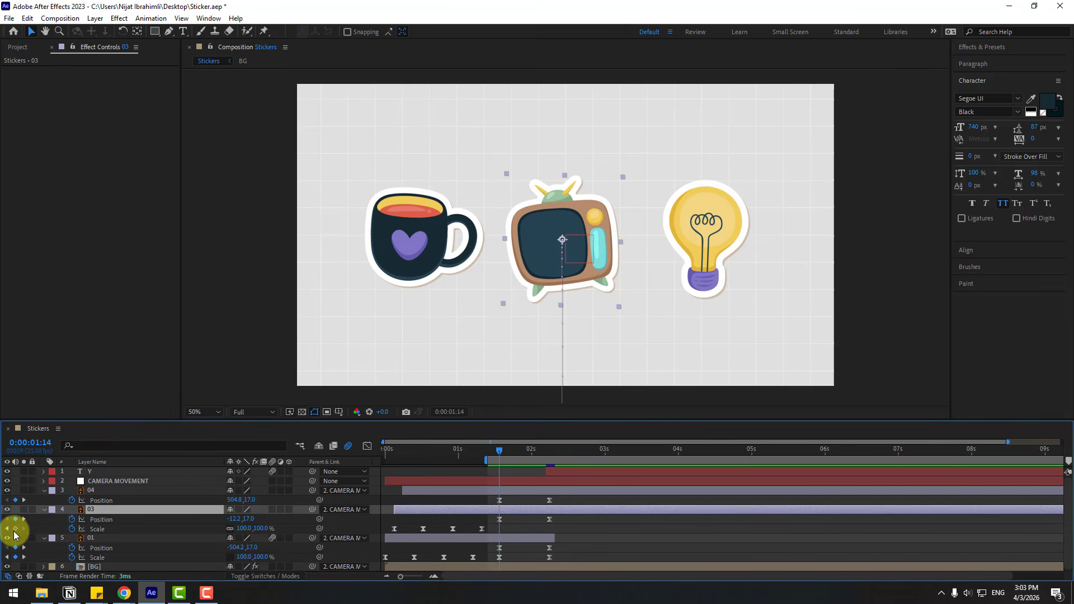
click(15, 529)
click(230, 528)
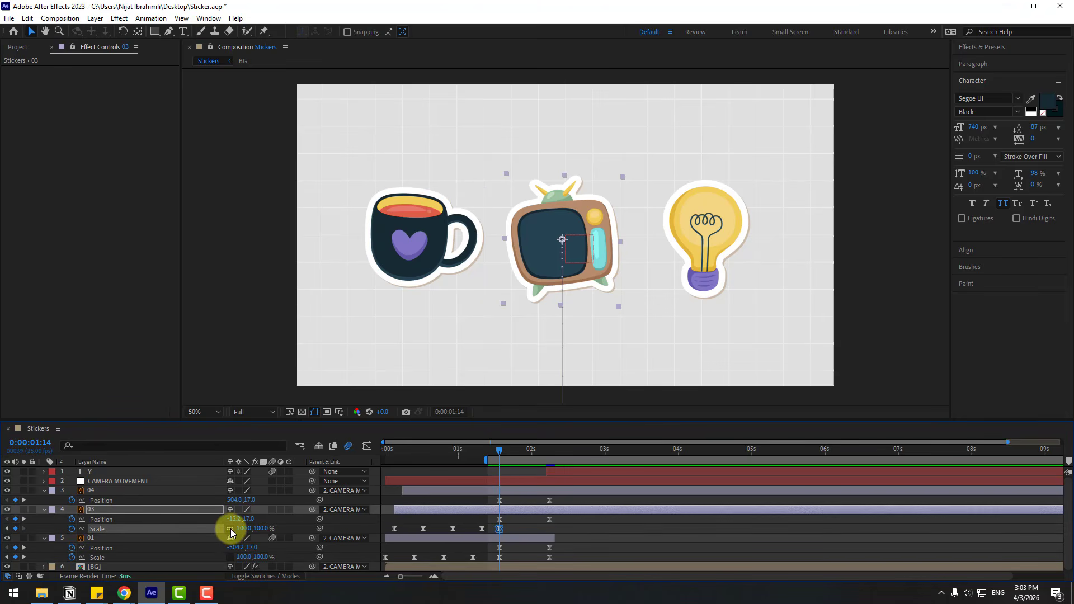
drag(505, 448, 550, 449)
drag(243, 529, 211, 529)
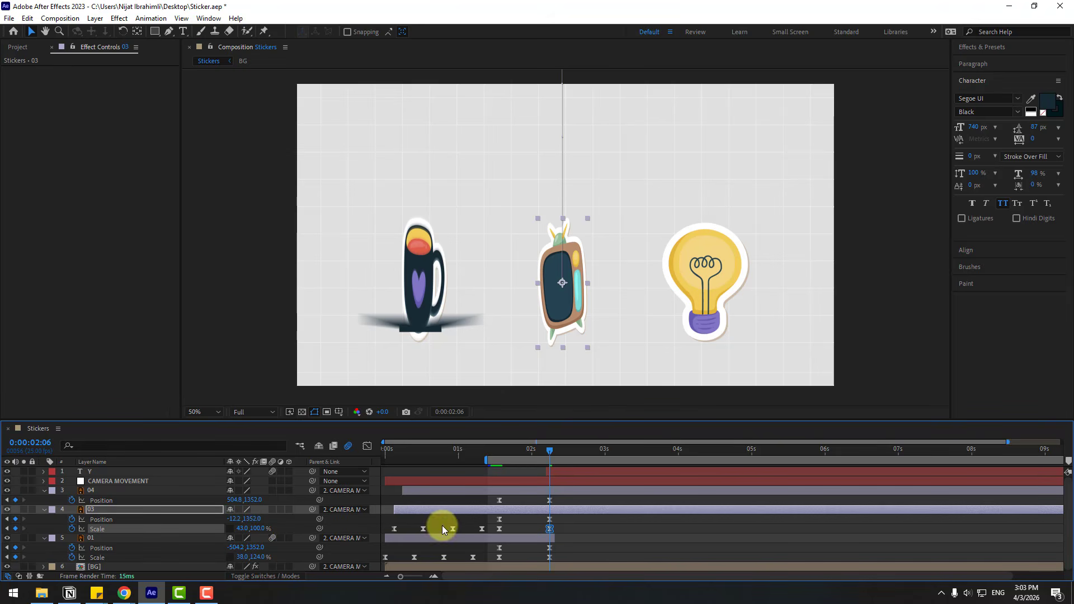
Keyframe layer 04's Scale at 0:00:01:14 and narrow its width to 41% at 0:00:02:06, keeping the height at 100%.
click(96, 490)
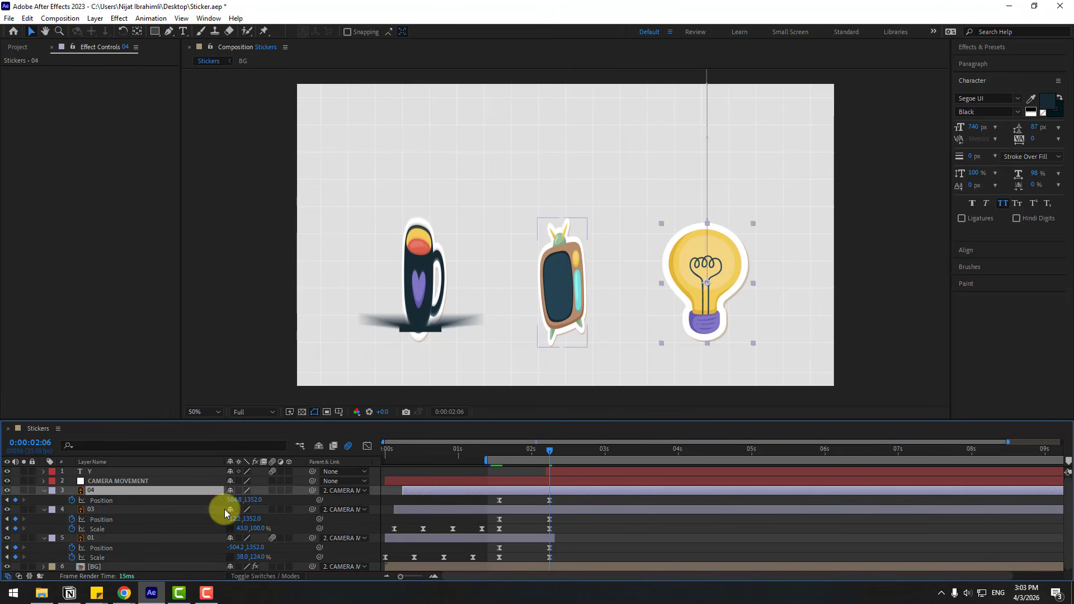
key(shift+s)
click(499, 451)
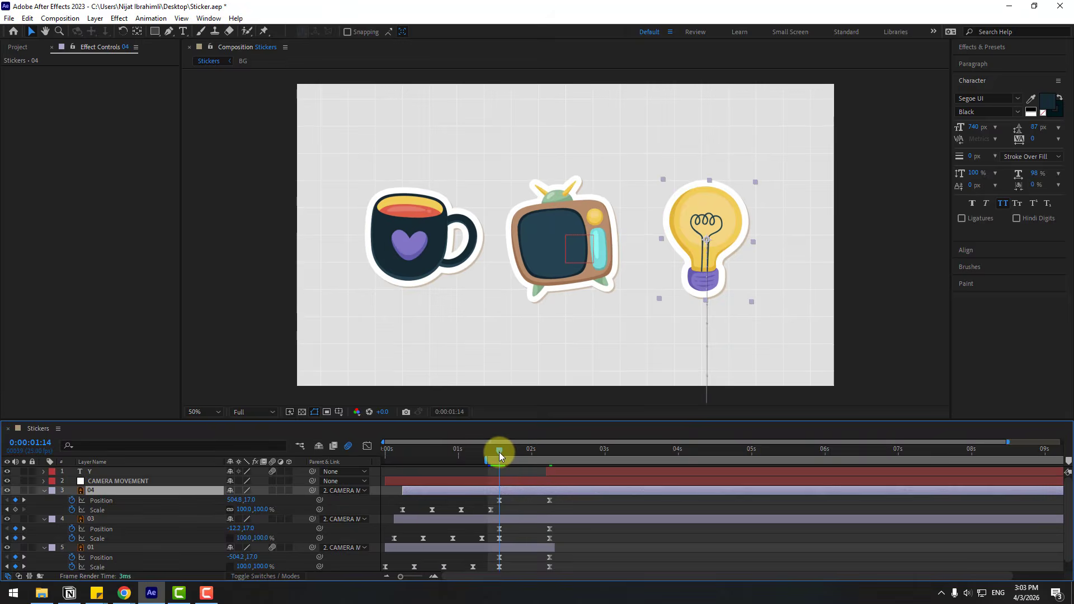
click(16, 509)
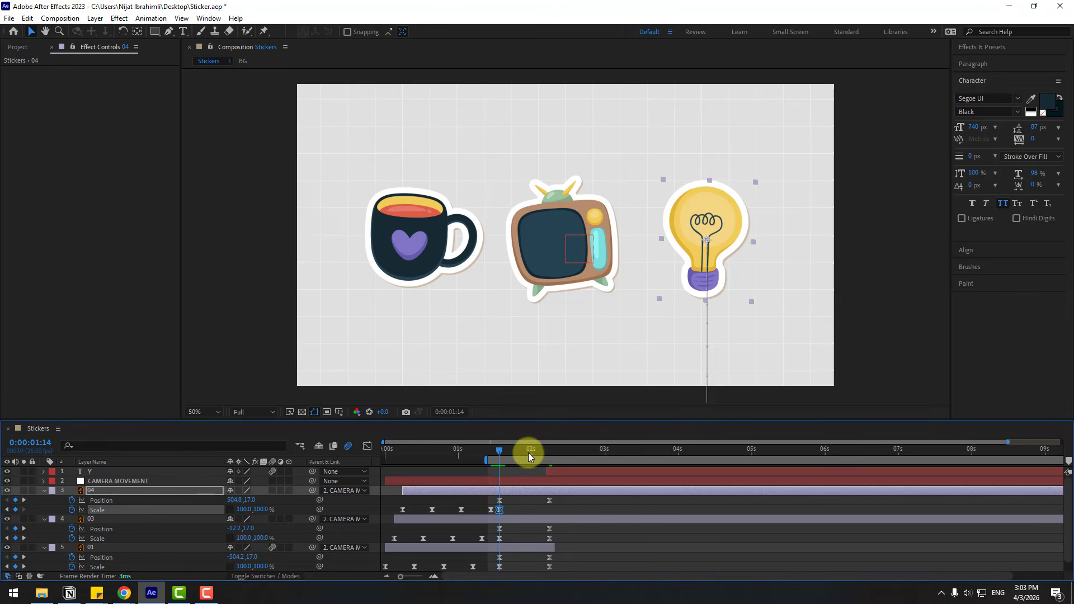
click(549, 451)
drag(248, 510, 212, 508)
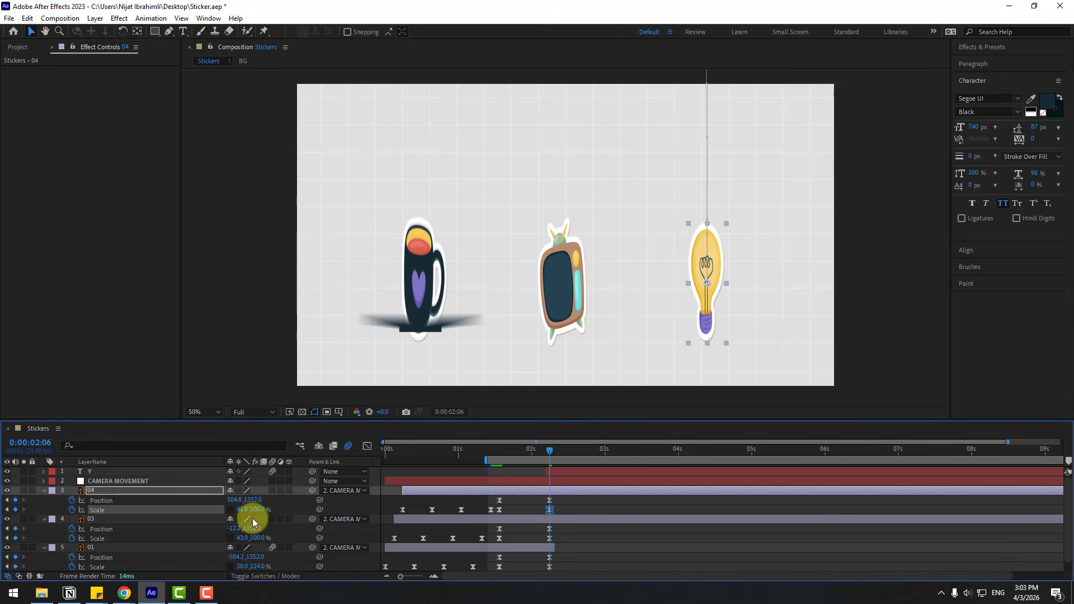
Stagger the moves by shifting the last two Position and Scale keyframes two frames later on layer 03 and four frames later on layer 04.
drag(563, 499, 495, 543)
drag(489, 448, 545, 448)
drag(500, 532, 505, 525)
drag(562, 498, 512, 511)
drag(485, 451, 548, 448)
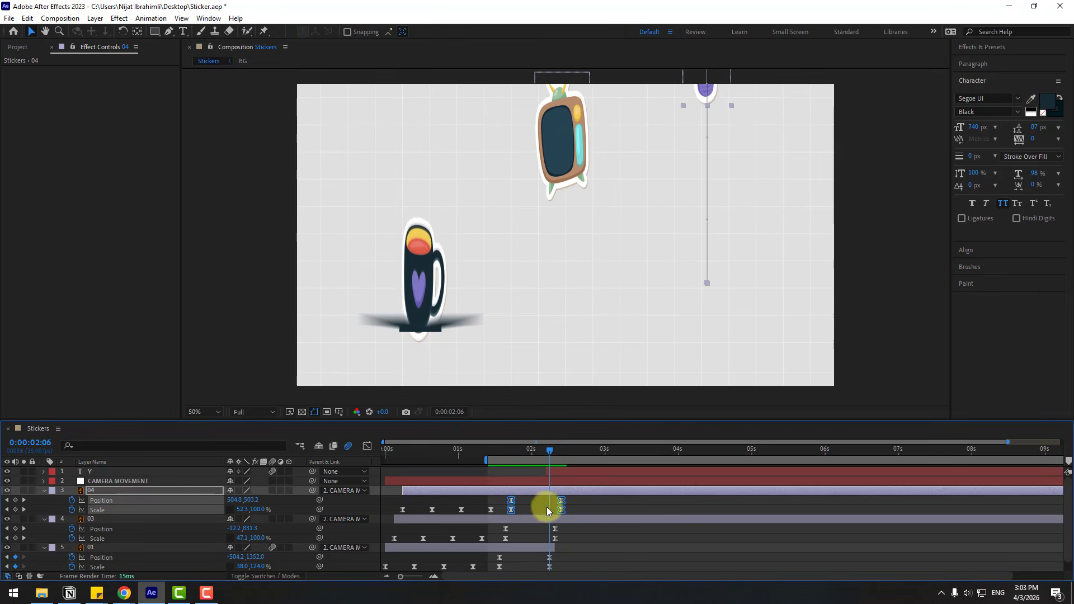
Split TV layer 03 at 0:00:02:08 and remove the part after the cut.
click(99, 520)
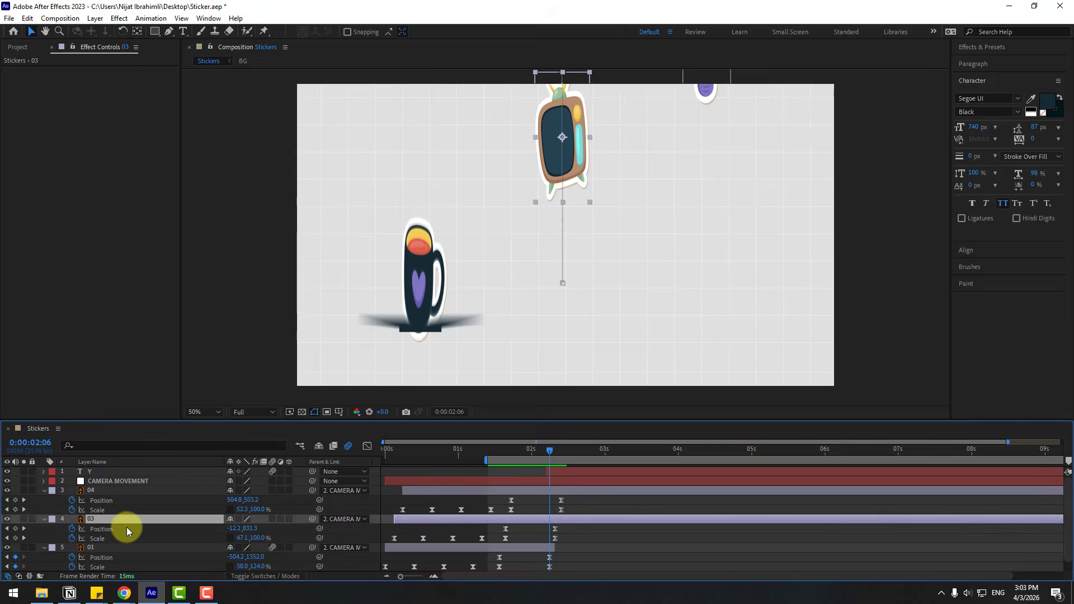
key(Page_Down)
key(Page_Down)
click(27, 18)
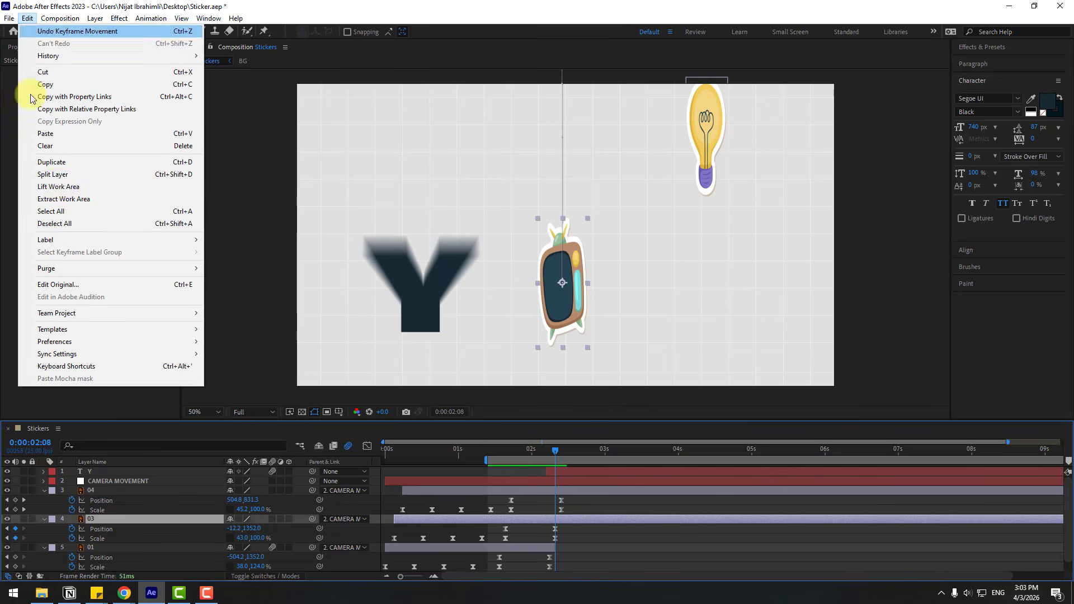
click(61, 186)
Split bulb layer 04 at 0:00:02:10 and remove the part after the cut.
click(576, 505)
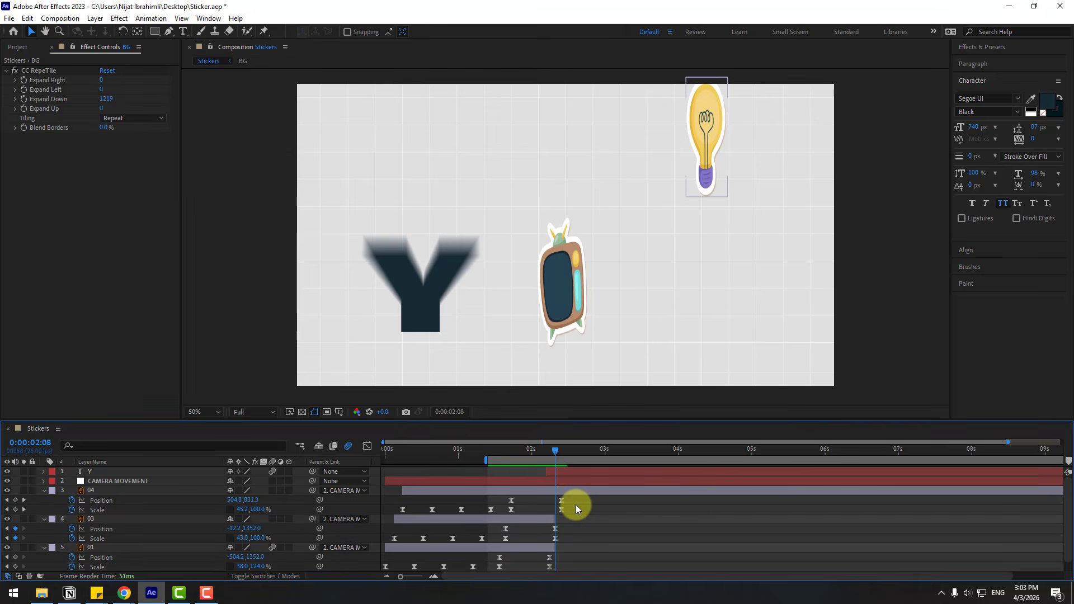
click(96, 495)
drag(558, 452, 565, 452)
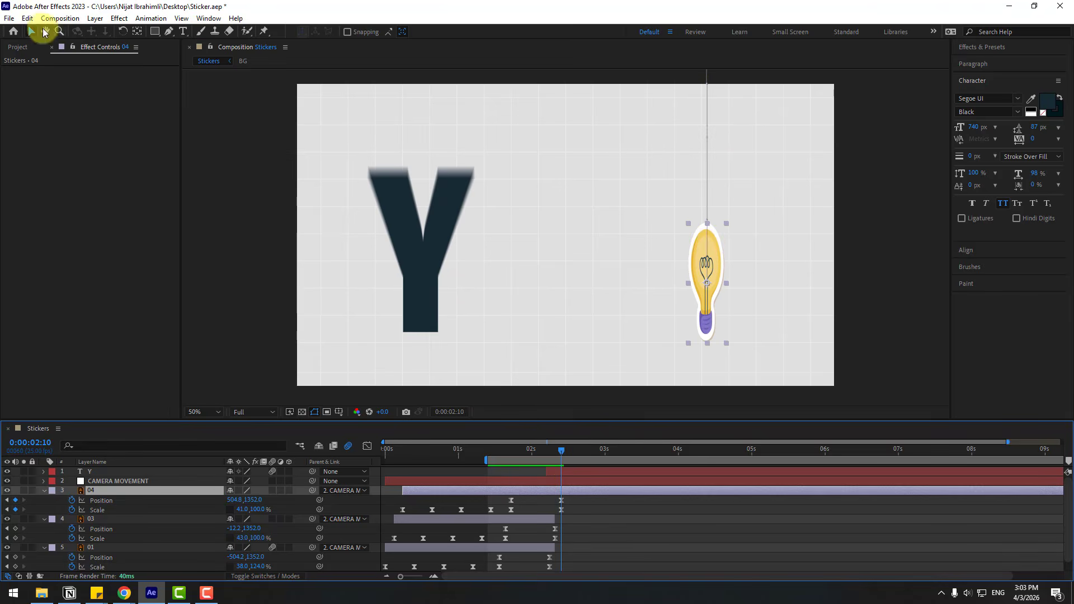
click(27, 18)
click(53, 172)
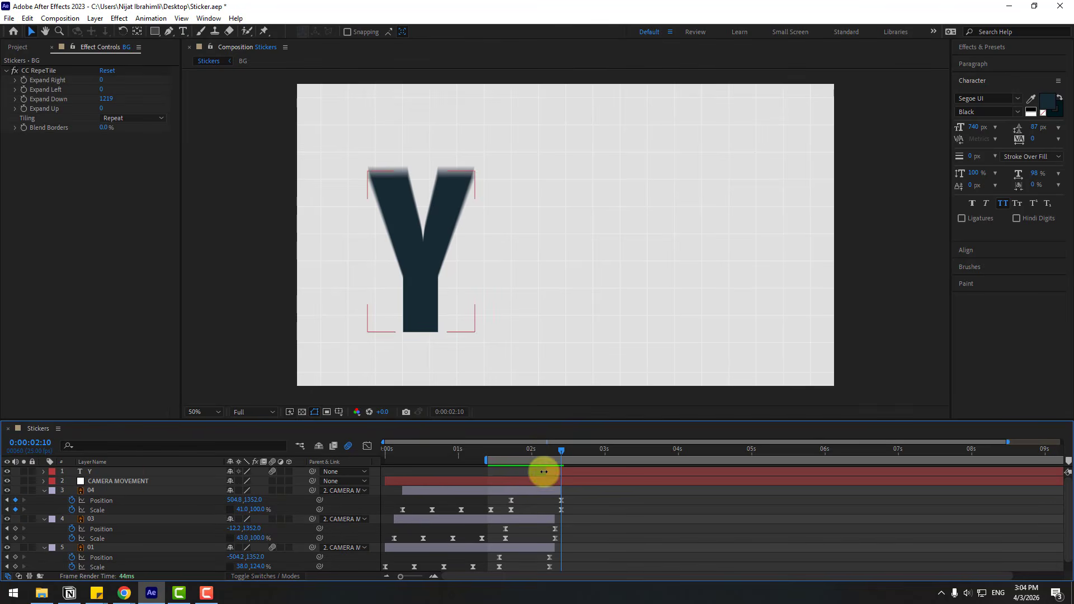
Duplicate the Y layer, place the copy in the middle of the frame, change its text to E, and start it at about 0:00:02:07.
click(95, 471)
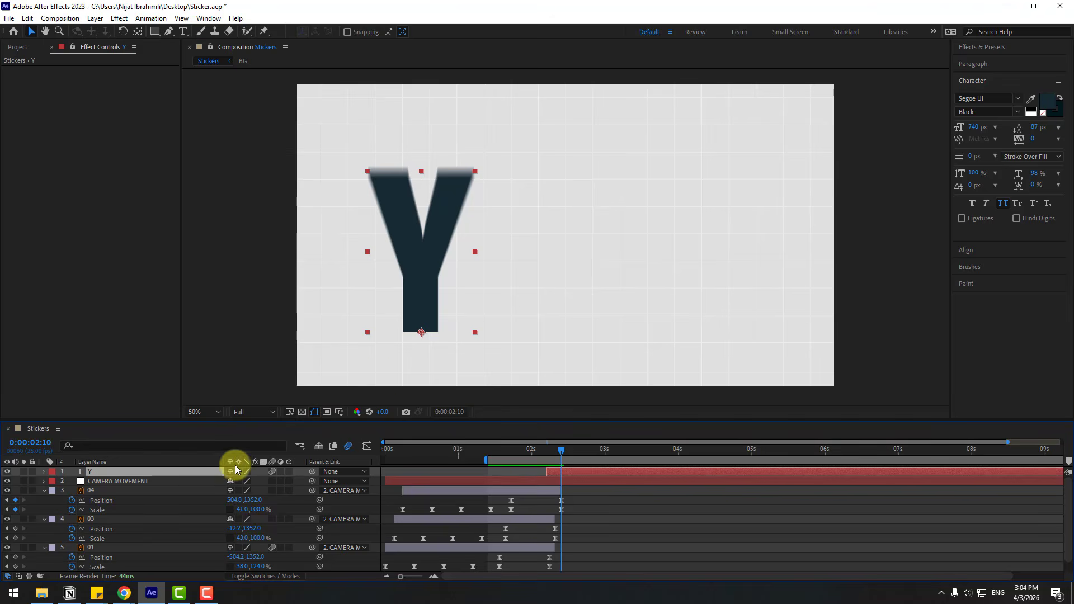
key(ctrl+d)
drag(422, 288, 580, 285)
double_click(579, 280)
text(E)
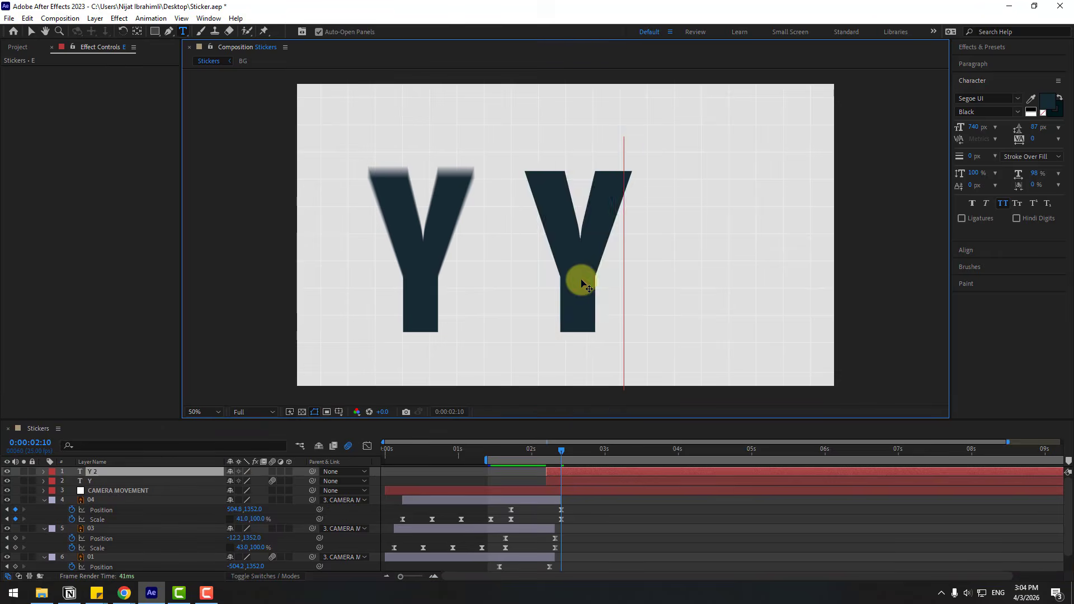
click(31, 31)
drag(514, 451, 552, 451)
Duplicate the E layer, move the copy to the right of the E with a slightly later start, and change its text to S.
key(ctrl+d)
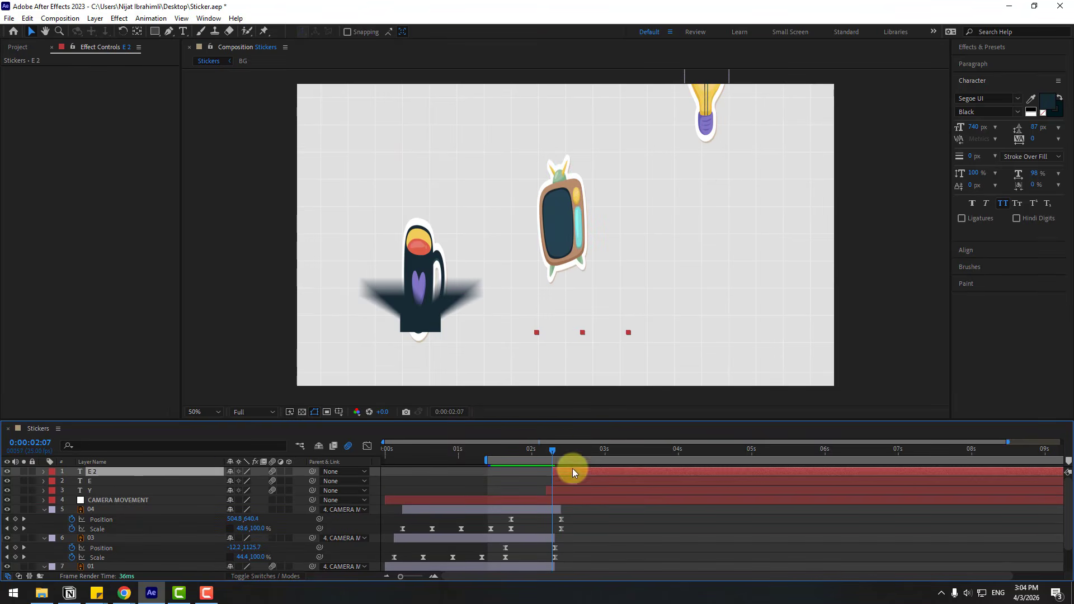
click(562, 451)
drag(570, 471, 571, 471)
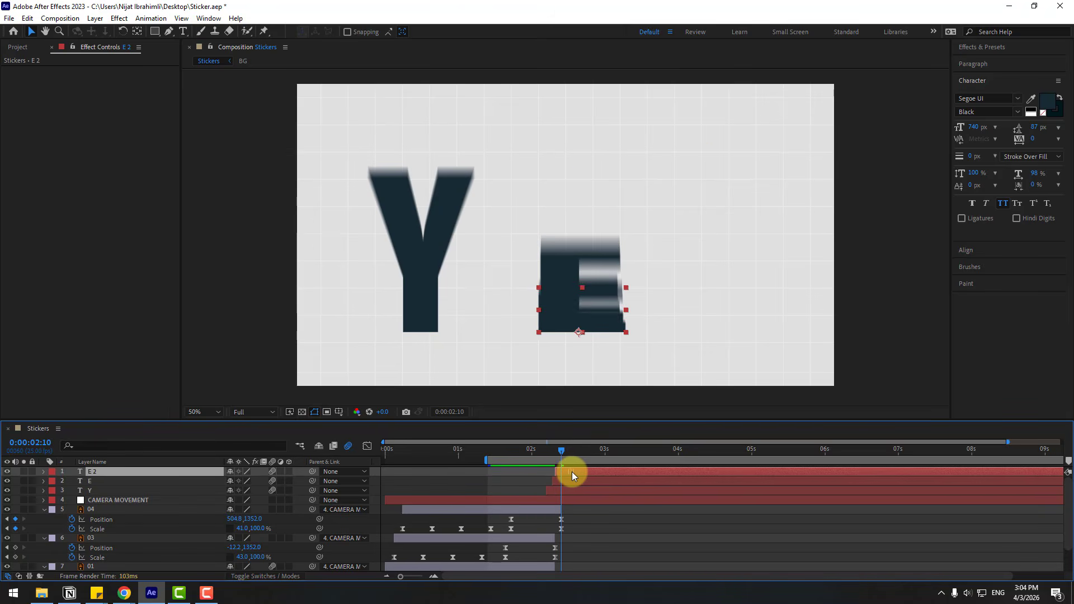
drag(558, 317, 610, 331)
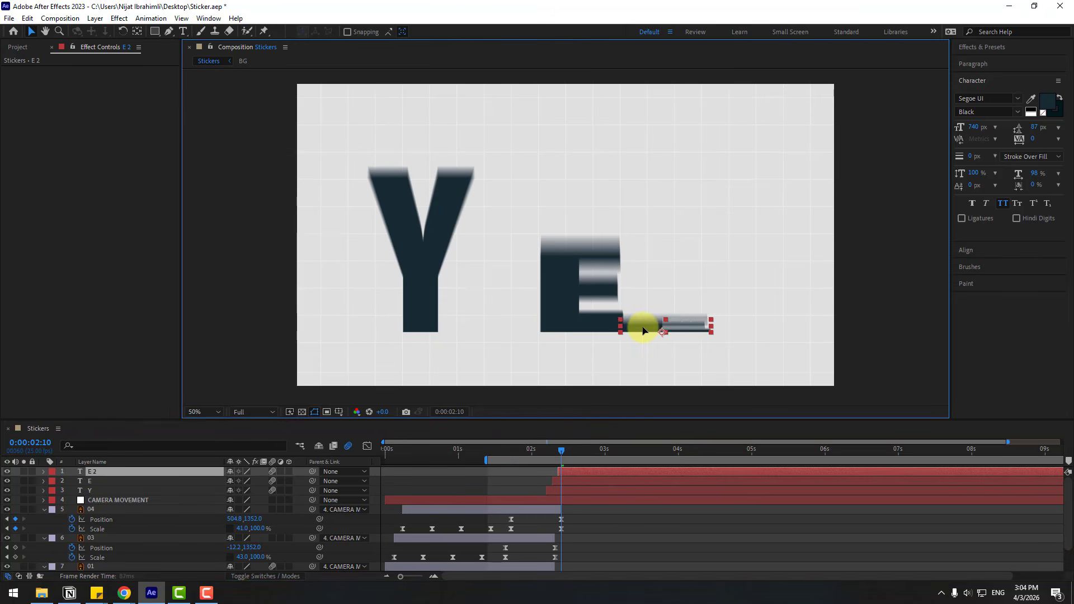
double_click(704, 326)
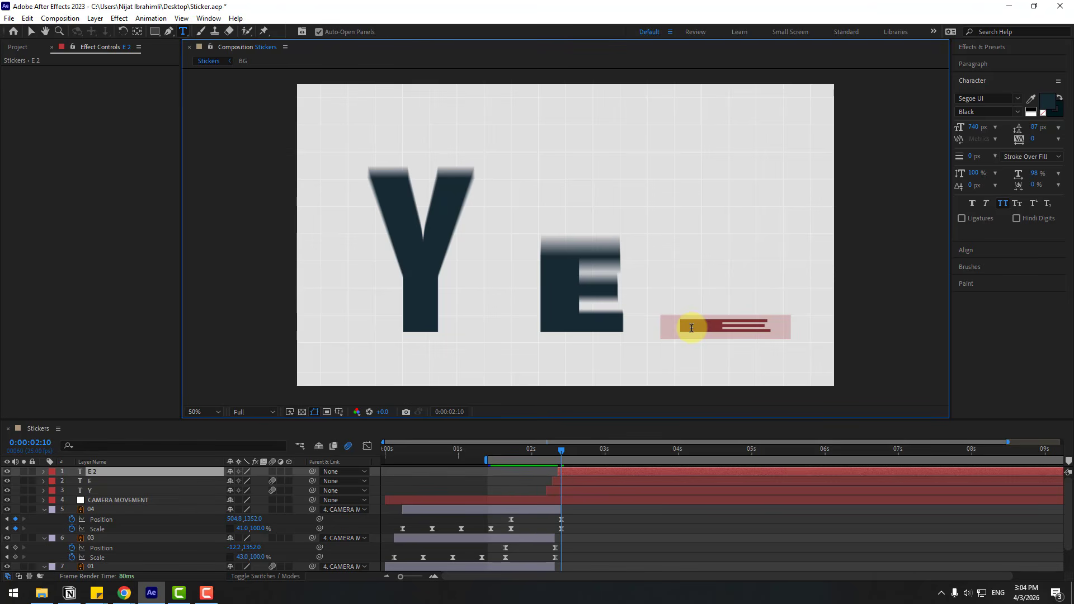
text(S)
click(41, 36)
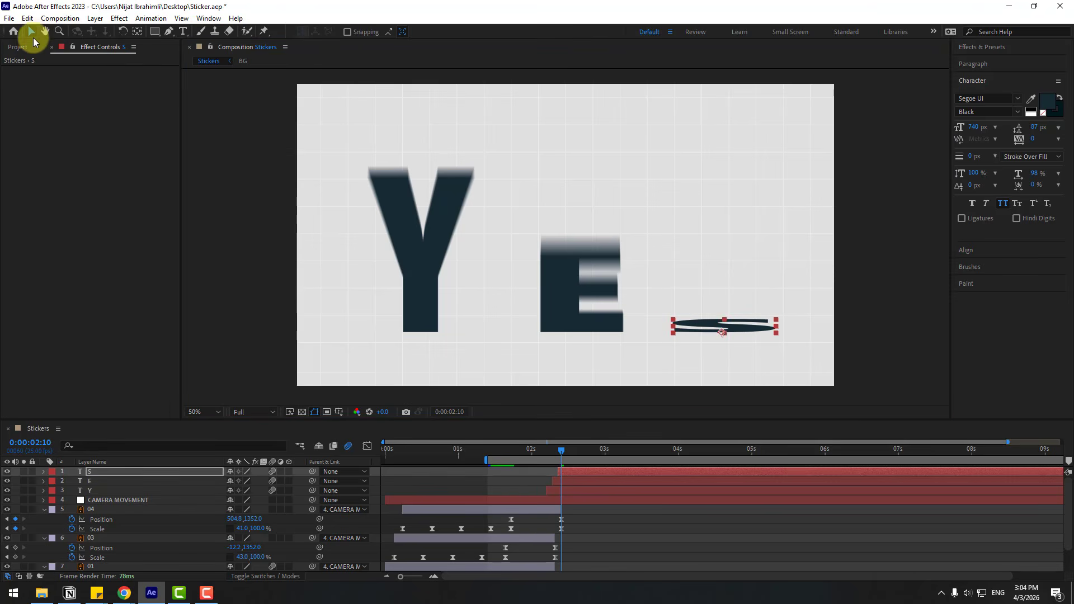
Shift the S layer earlier so it starts at about 0:00:02:08, just after the E.
drag(535, 445, 579, 482)
key(equal)
key(equal)
key(equal)
click(527, 453)
click(597, 481)
drag(656, 472, 633, 470)
key(Page_Up)
key(minus)
key(minus)
key(minus)
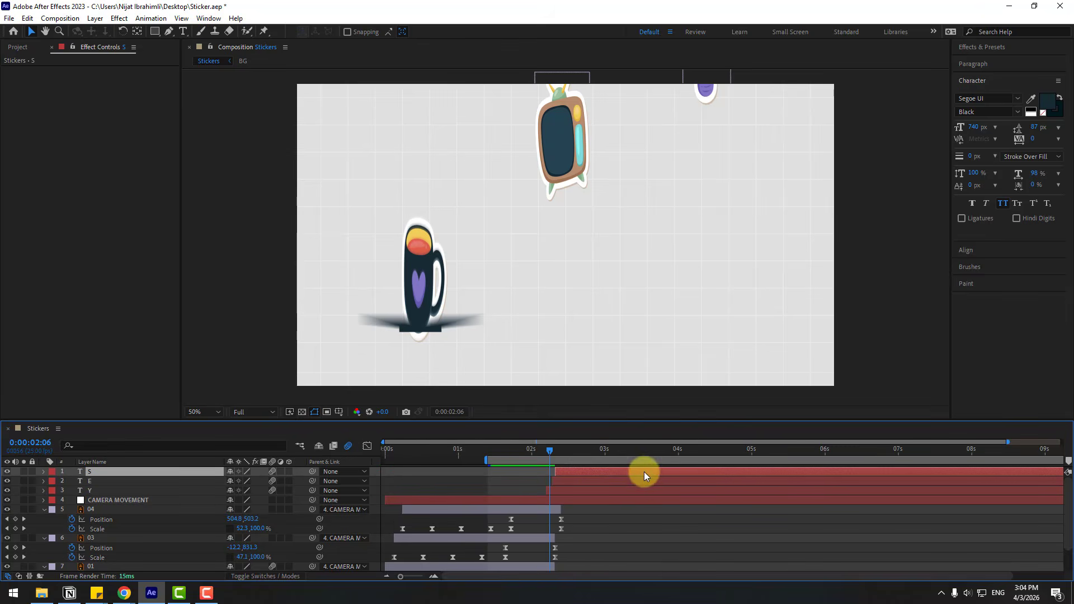
Preview the transition from the three stickers to the word YES, with the composition view reduced to 25%.
key(space)
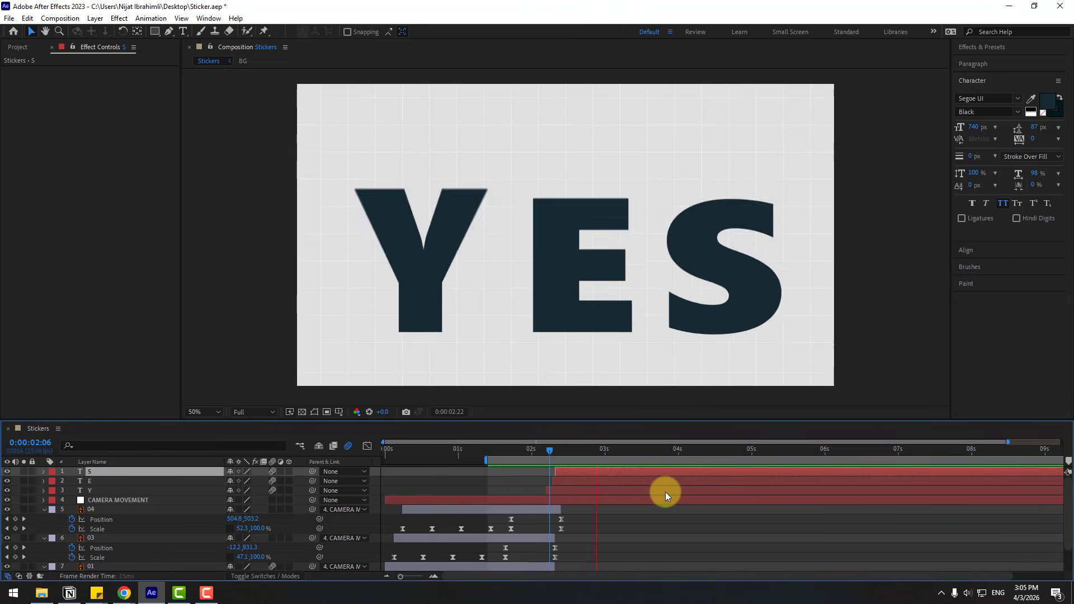
key(space)
key(space)
scroll(559, 341, down, 2)
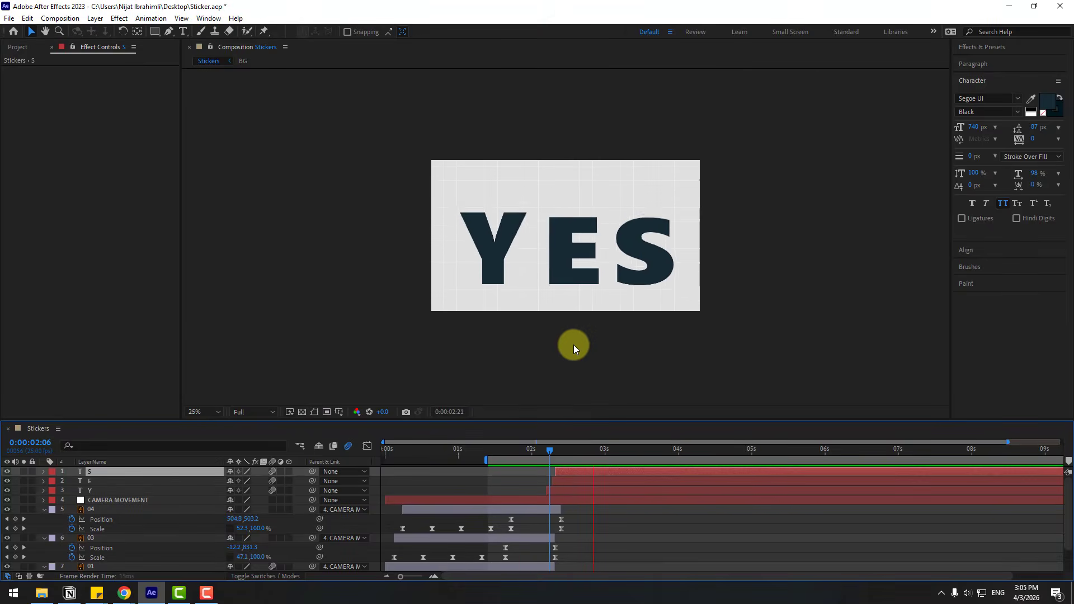
Stop the preview and enable motion blur on sticker layers 04 and 03.
key(space)
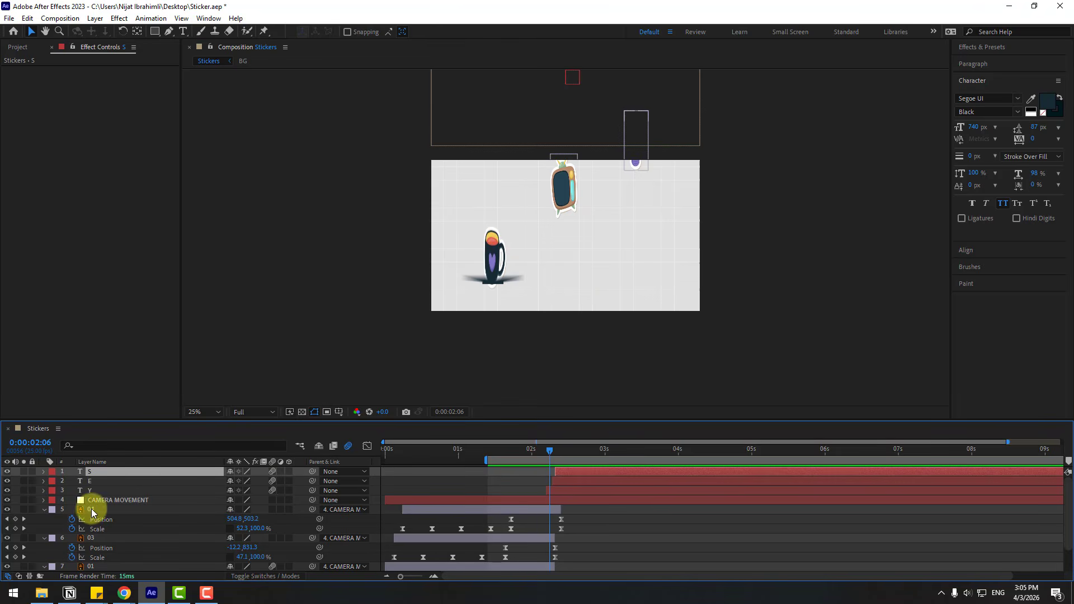
click(92, 509)
click(273, 509)
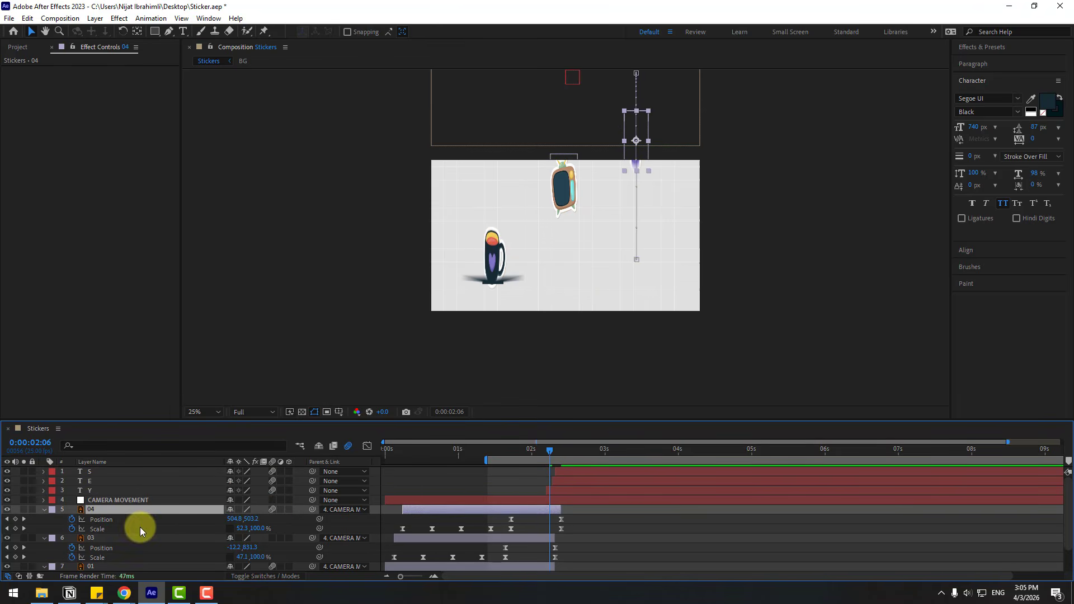
click(111, 538)
click(275, 537)
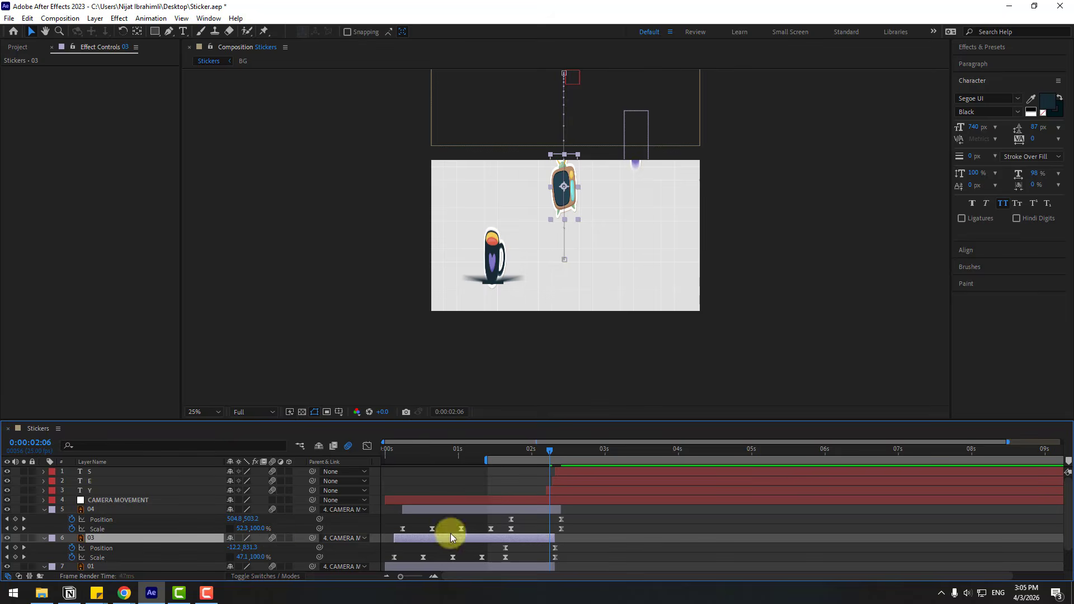
Preview the transition with the composition view at 50%, and end the work area at about 0:00:03:12.
key(period)
key(space)
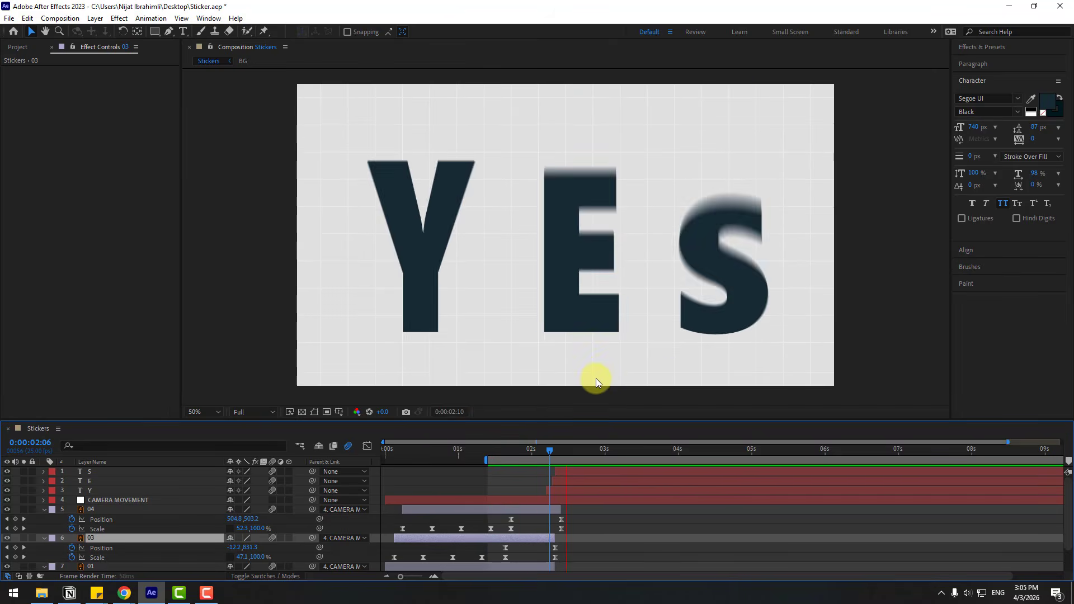
key(space)
drag(594, 452, 626, 454)
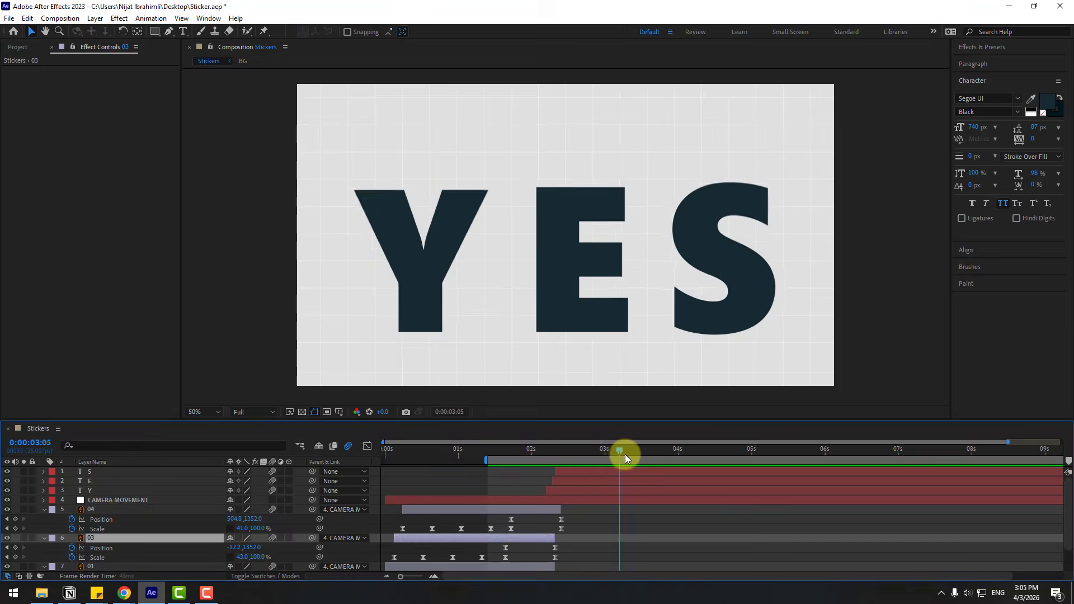
click(673, 525)
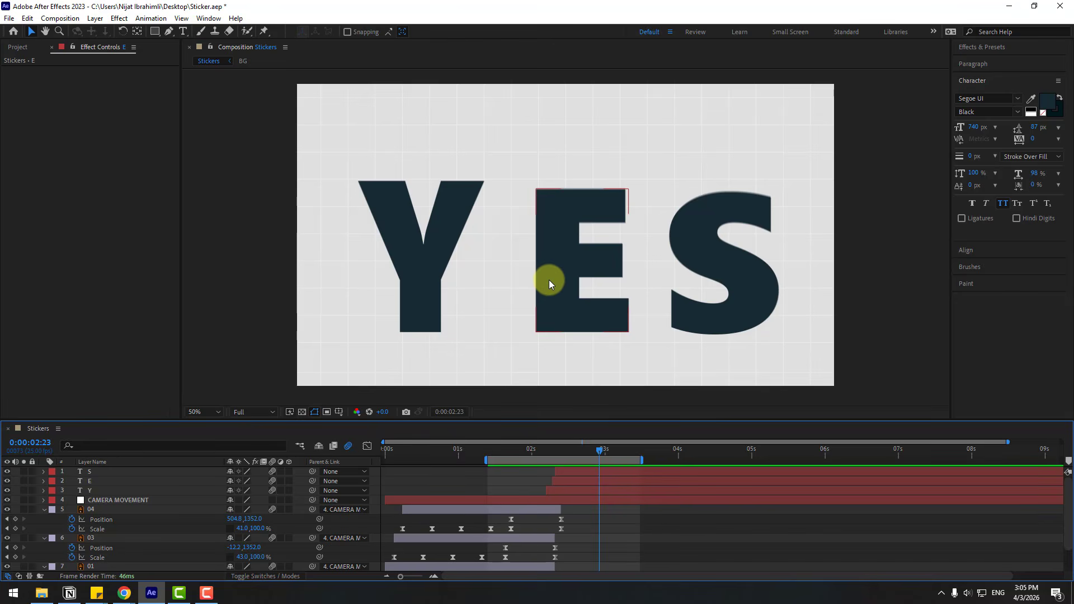
Even out the letter spacing of YES by moving the E closer to the Y and nudging the S slightly toward the E, checking the transition.
click(550, 280)
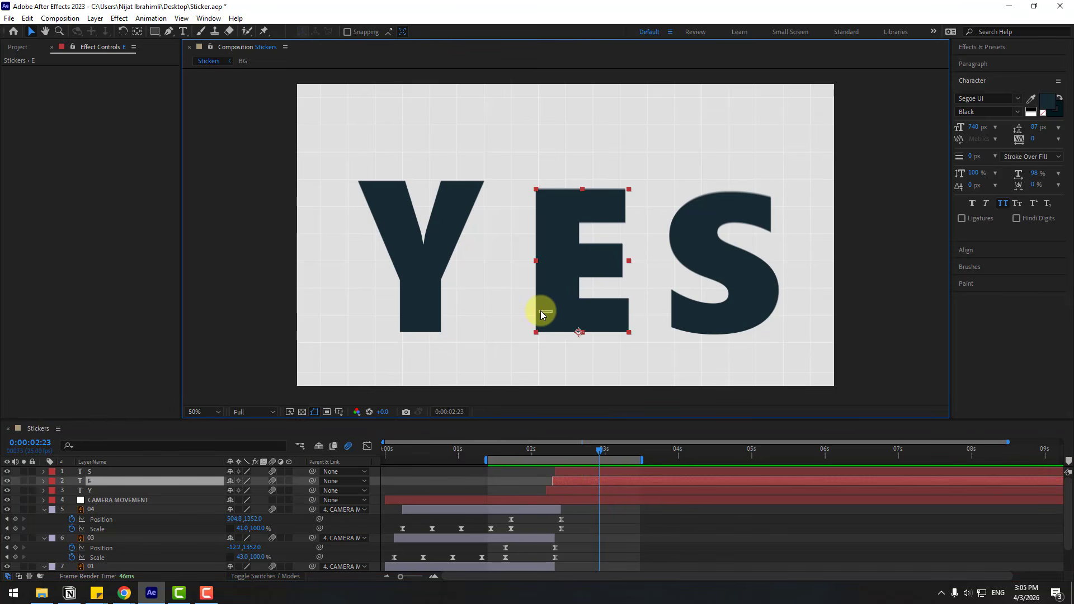
drag(548, 308, 536, 307)
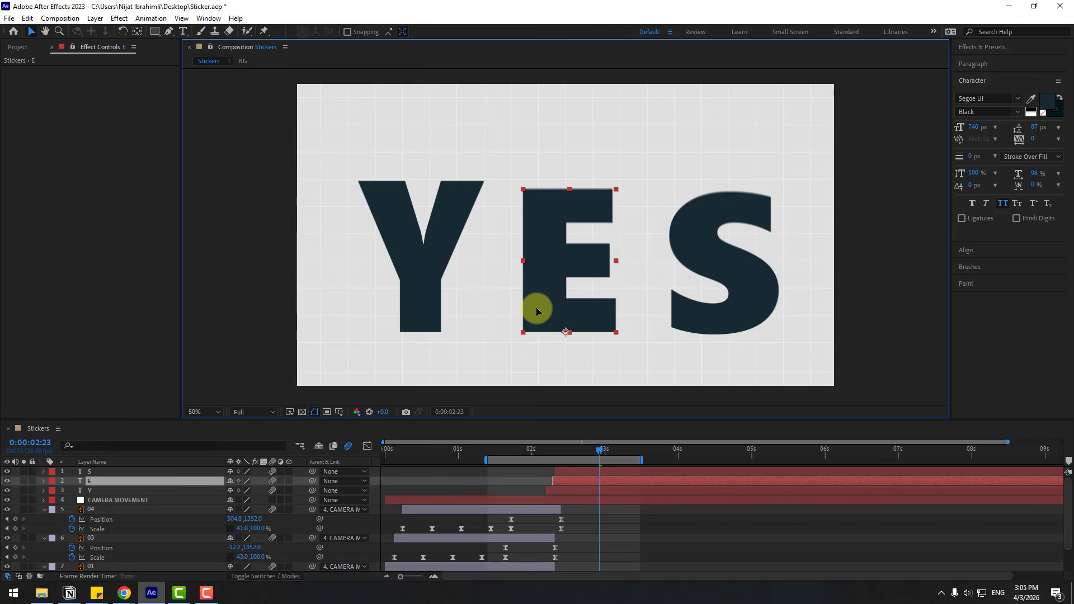
drag(536, 445, 618, 453)
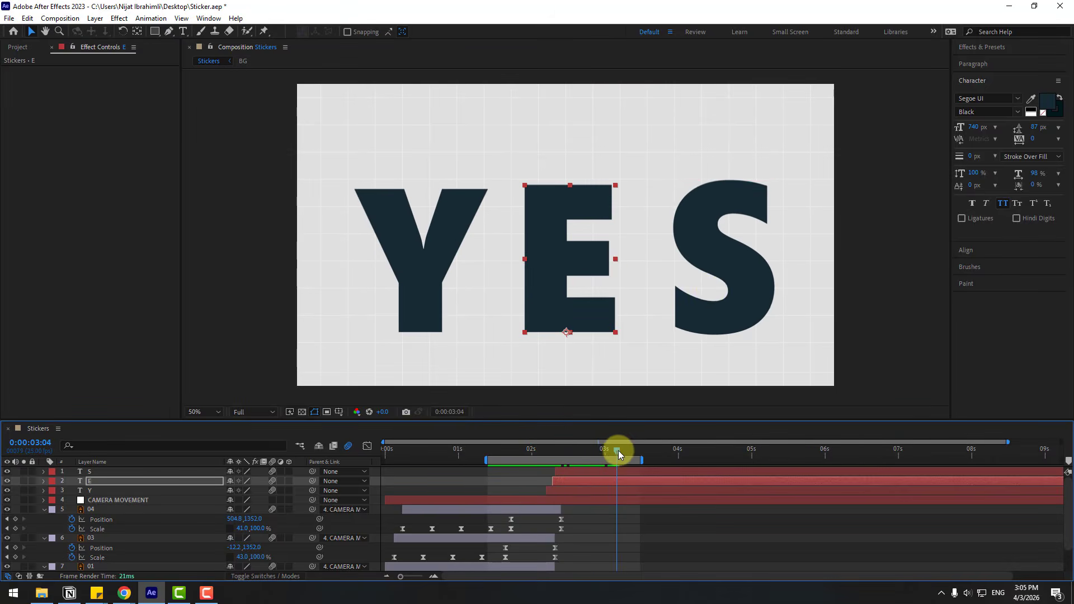
click(712, 287)
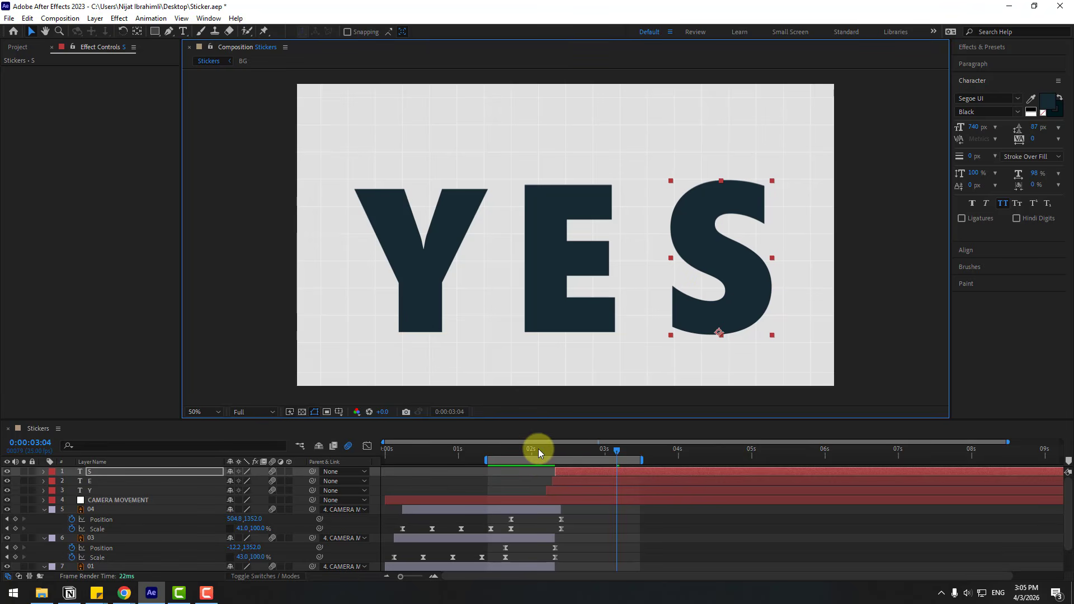
drag(539, 449, 609, 455)
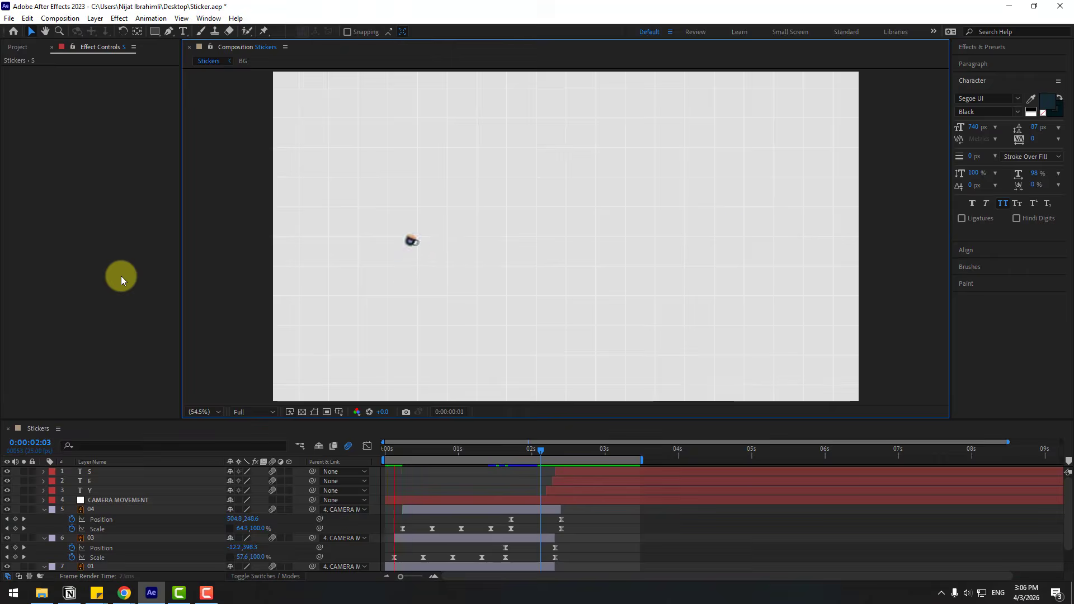